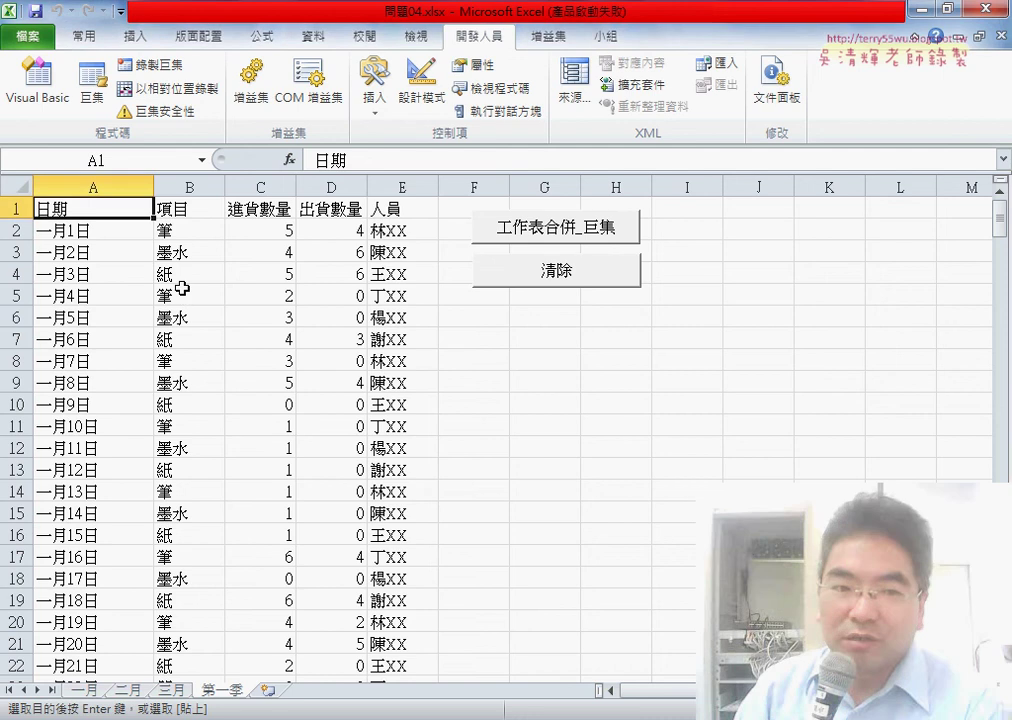
Check the date text in cell A2, then clear the 第一季 data down to its headers.
click(117, 232)
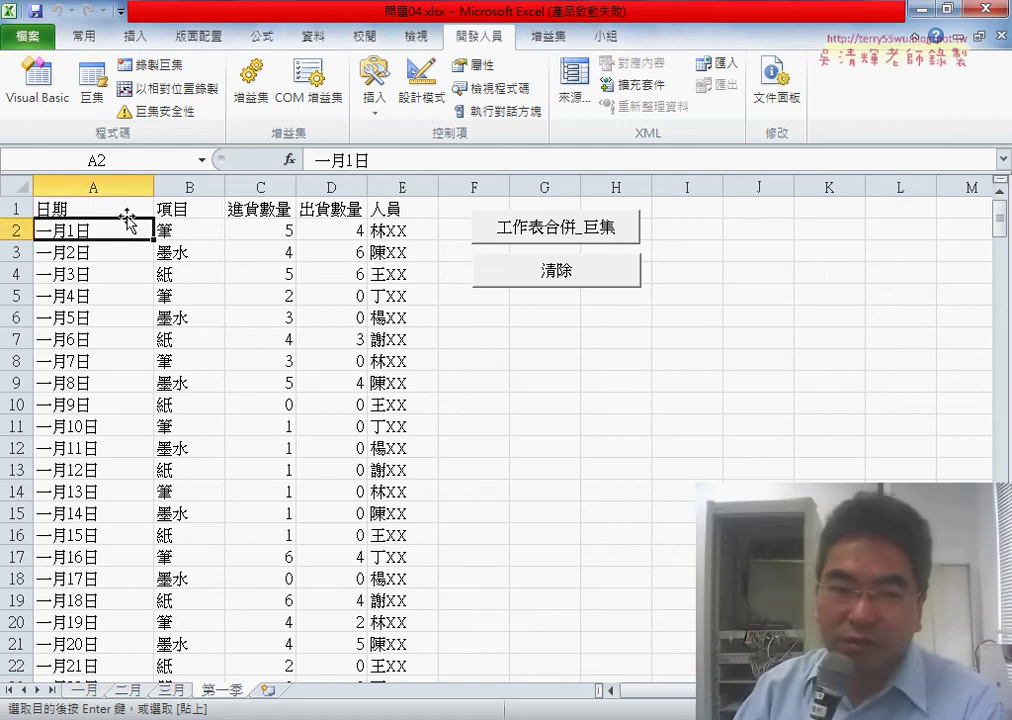
click(115, 212)
click(117, 231)
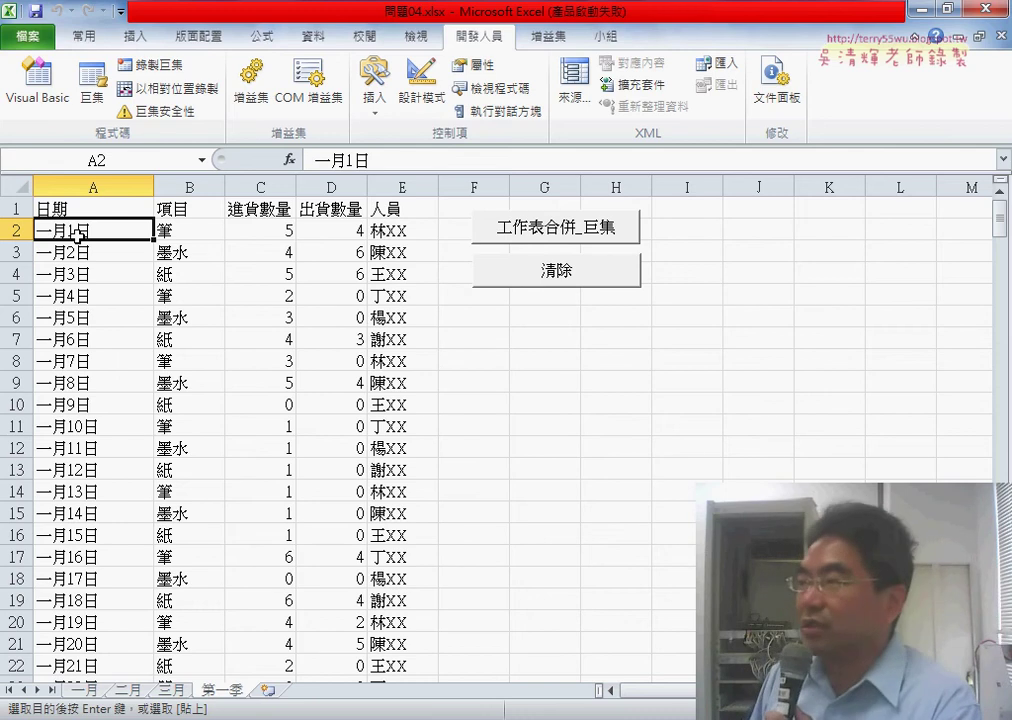
click(543, 266)
Open the merge button's 工作表合併_巨集 code and highlight the sheet-name part of the date line.
right_click(566, 222)
click(610, 380)
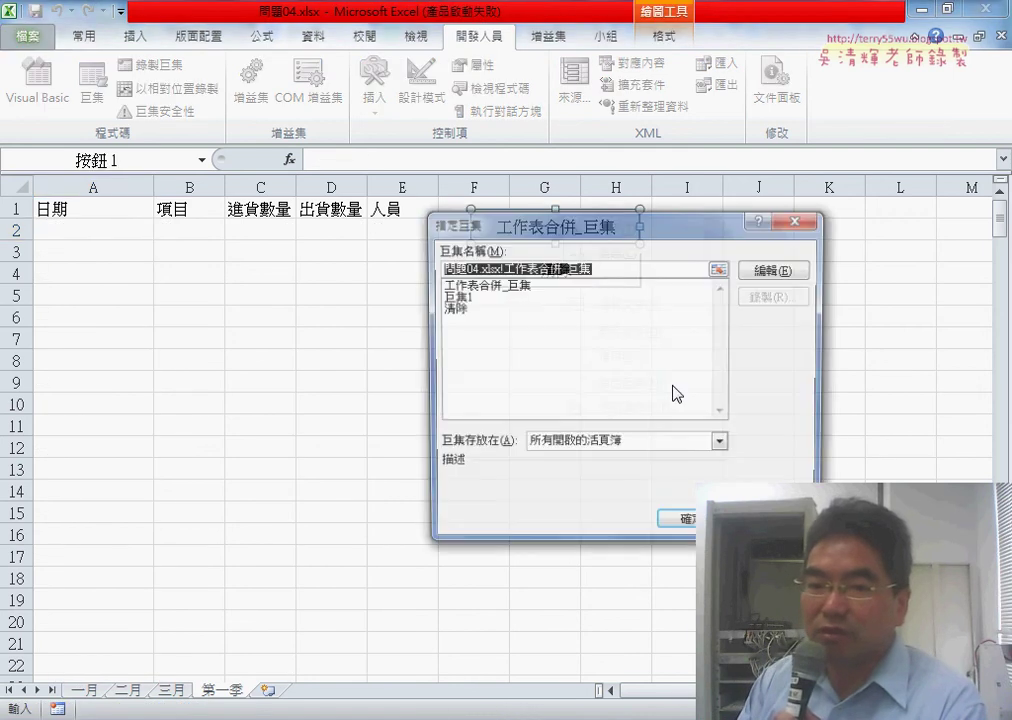
click(777, 271)
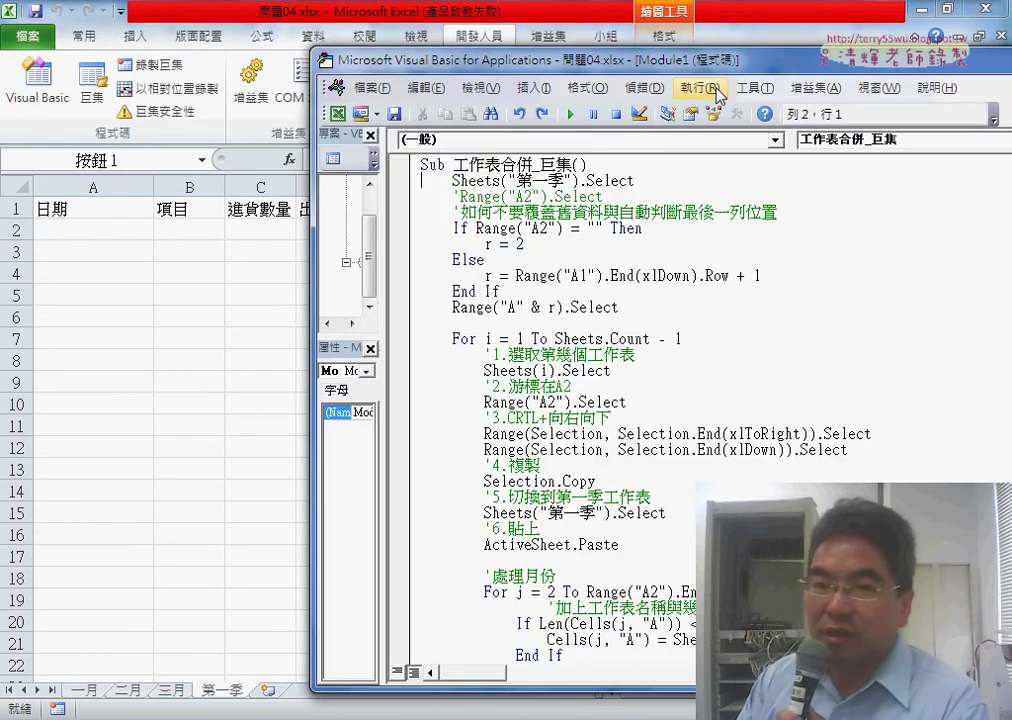
mouse_move(709, 70)
mouse_down()
mouse_move(589, 52)
mouse_move(574, 60)
mouse_up()
scroll(650, 365, down, 4)
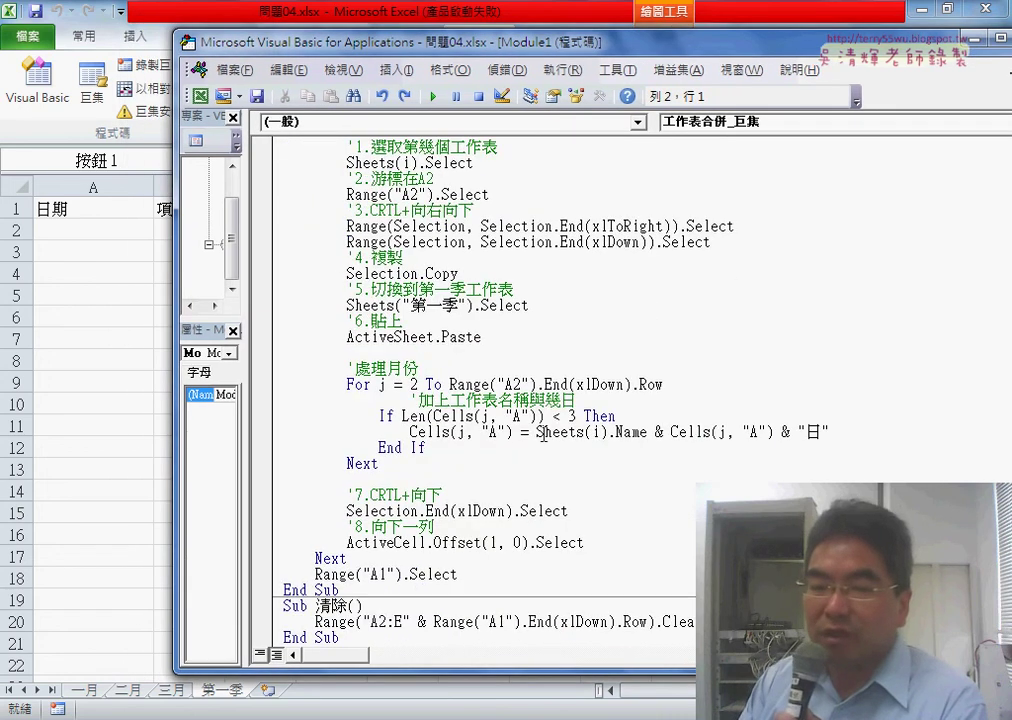
drag(538, 432, 662, 434)
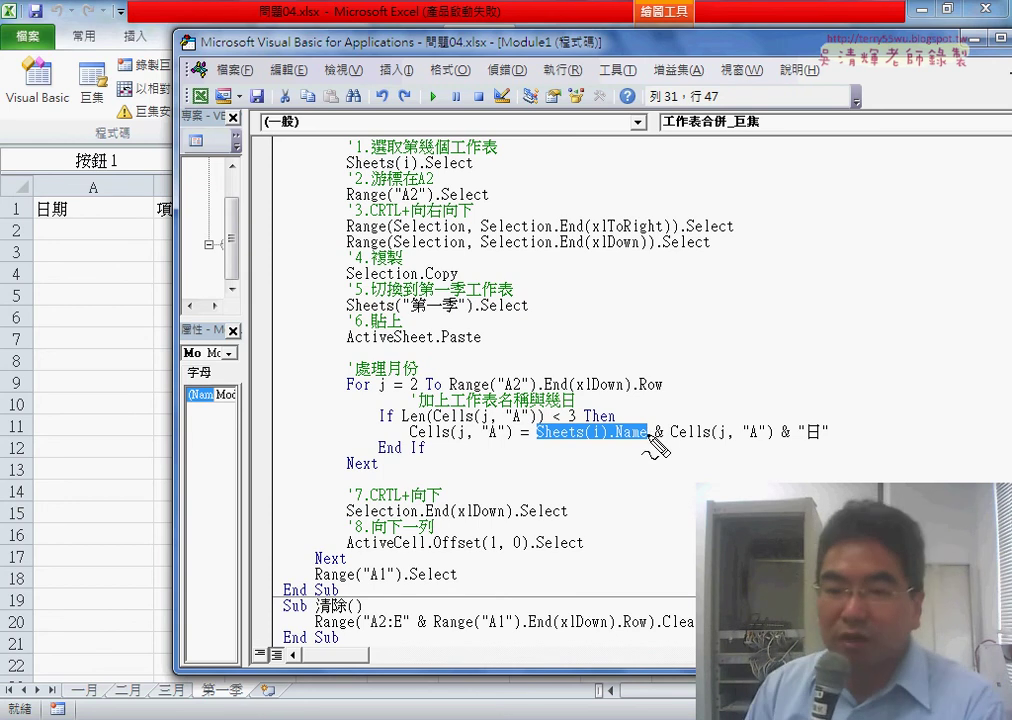
mouse_move(540, 437)
mouse_down()
mouse_move(746, 456)
mouse_move(540, 410)
mouse_up()
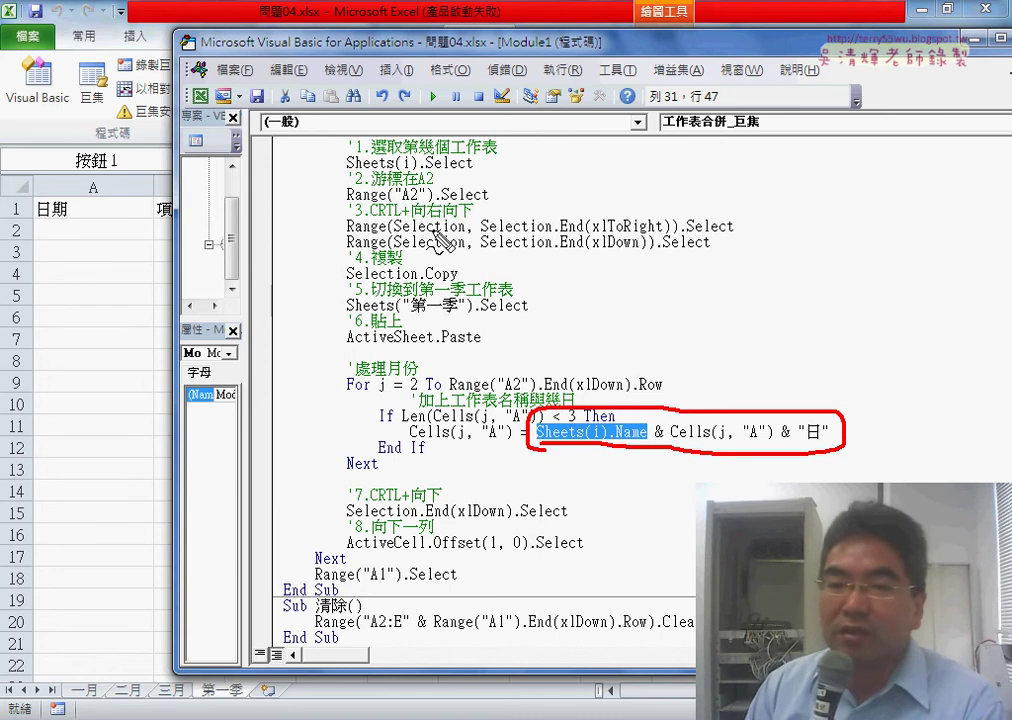
drag(632, 334, 641, 350)
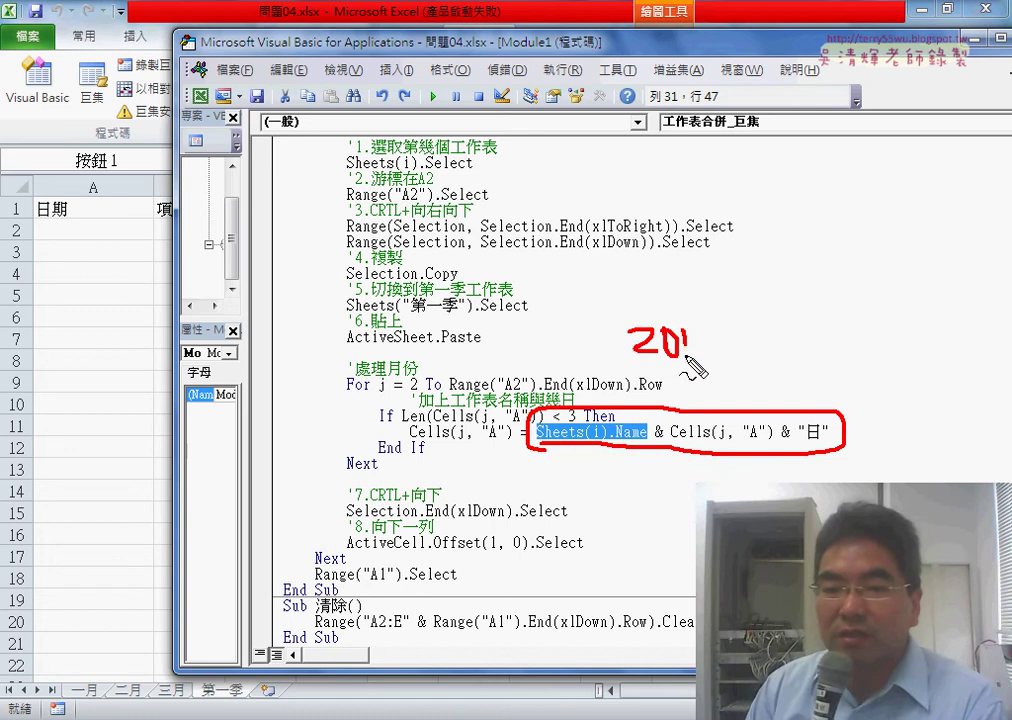
drag(690, 336, 701, 358)
drag(740, 298, 717, 377)
drag(744, 320, 743, 348)
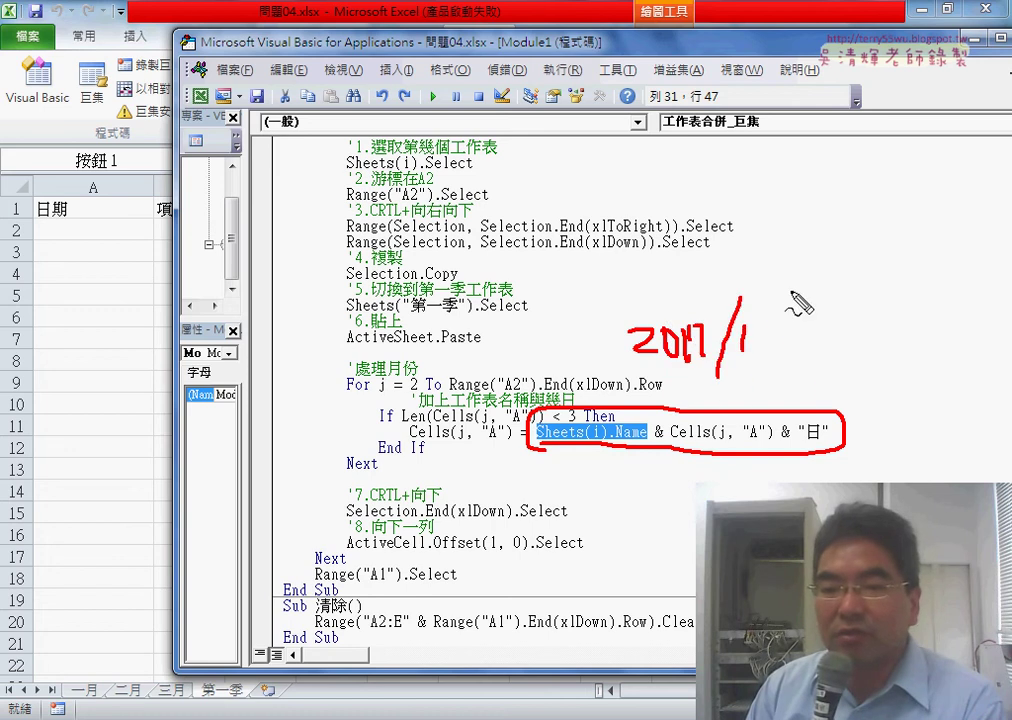
drag(783, 296, 758, 380)
drag(803, 336, 805, 366)
drag(620, 376, 813, 386)
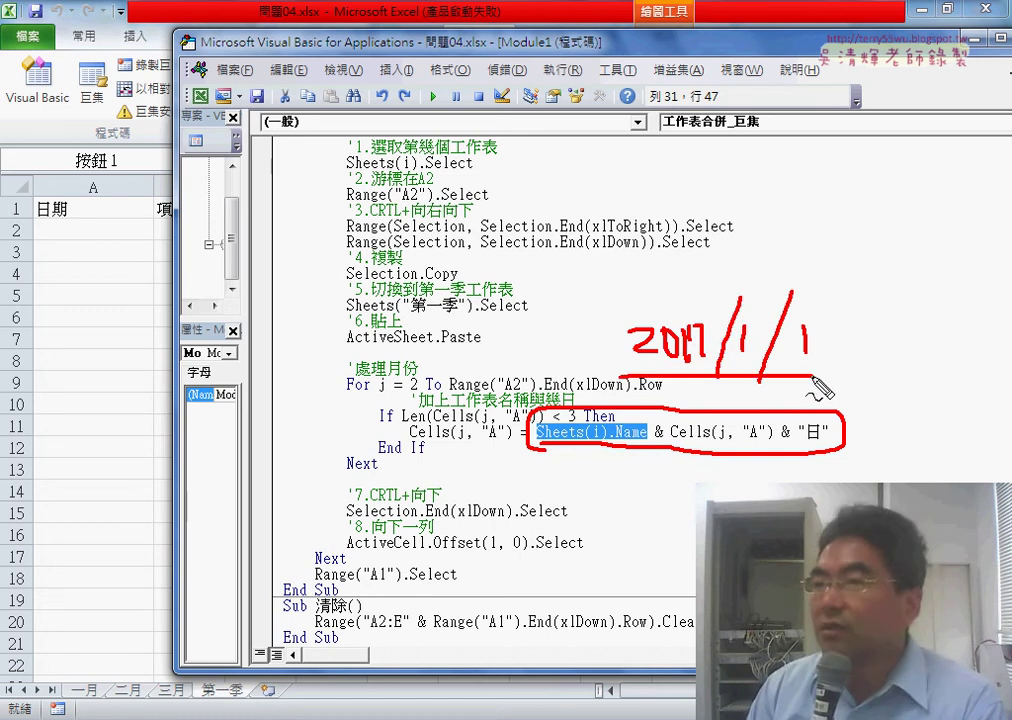
mouse_move(628, 332)
mouse_down()
mouse_move(294, 219)
mouse_move(115, 228)
mouse_up()
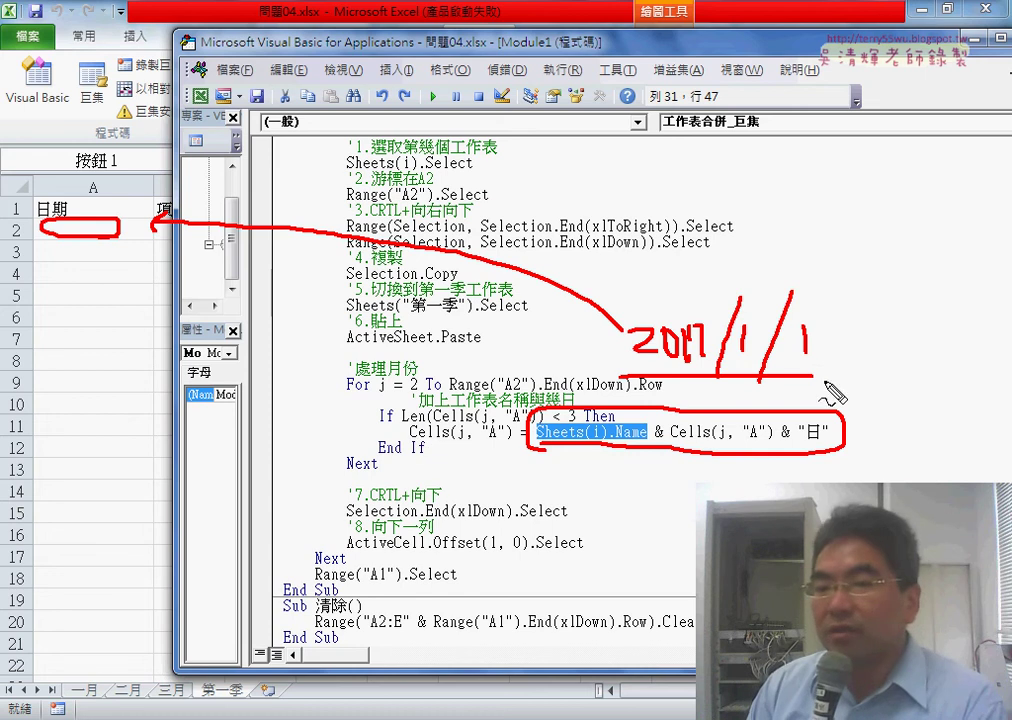
drag(808, 318, 798, 372)
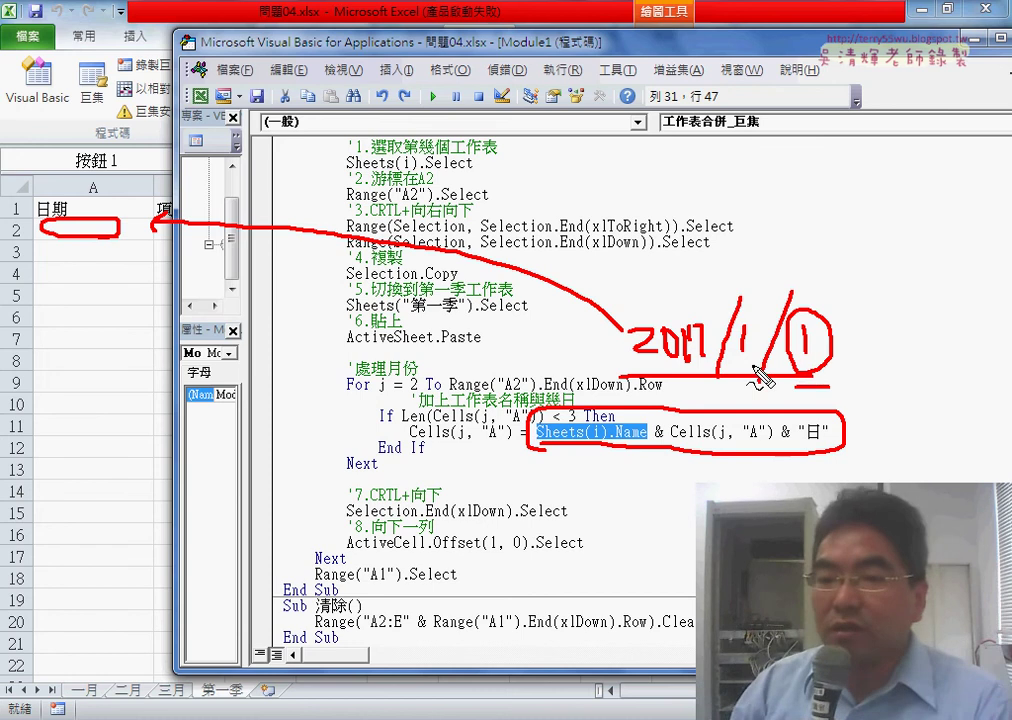
drag(733, 367, 752, 366)
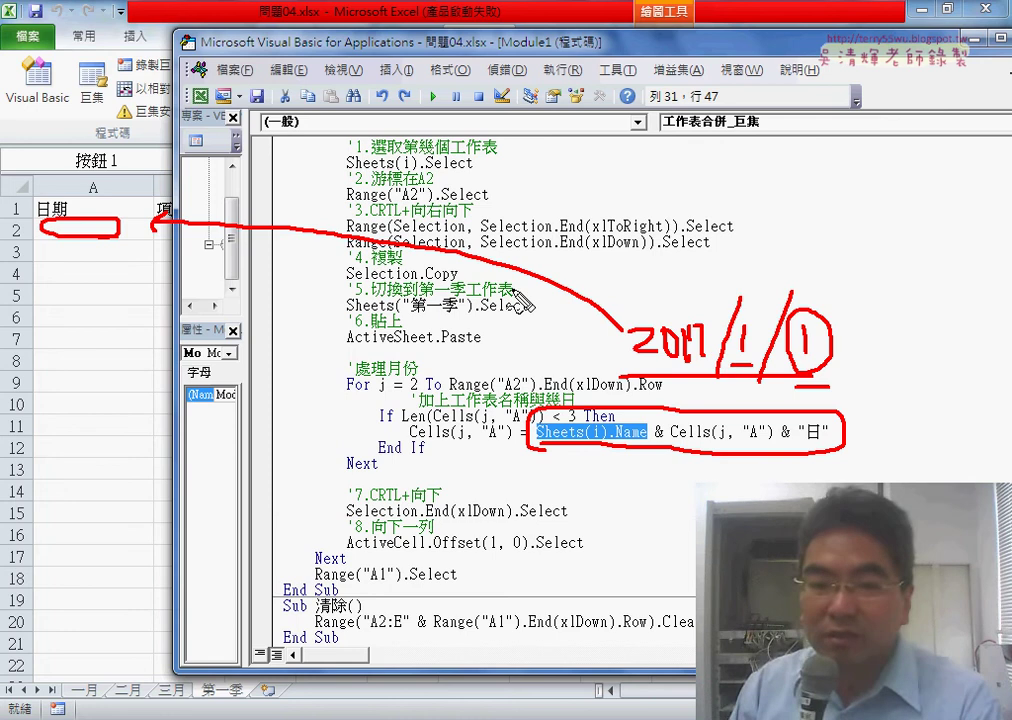
Comment out the Cells(j, "A") = Sheets(i).Name & Cells(j, "A") & "日" line with an apostrophe.
key(Escape)
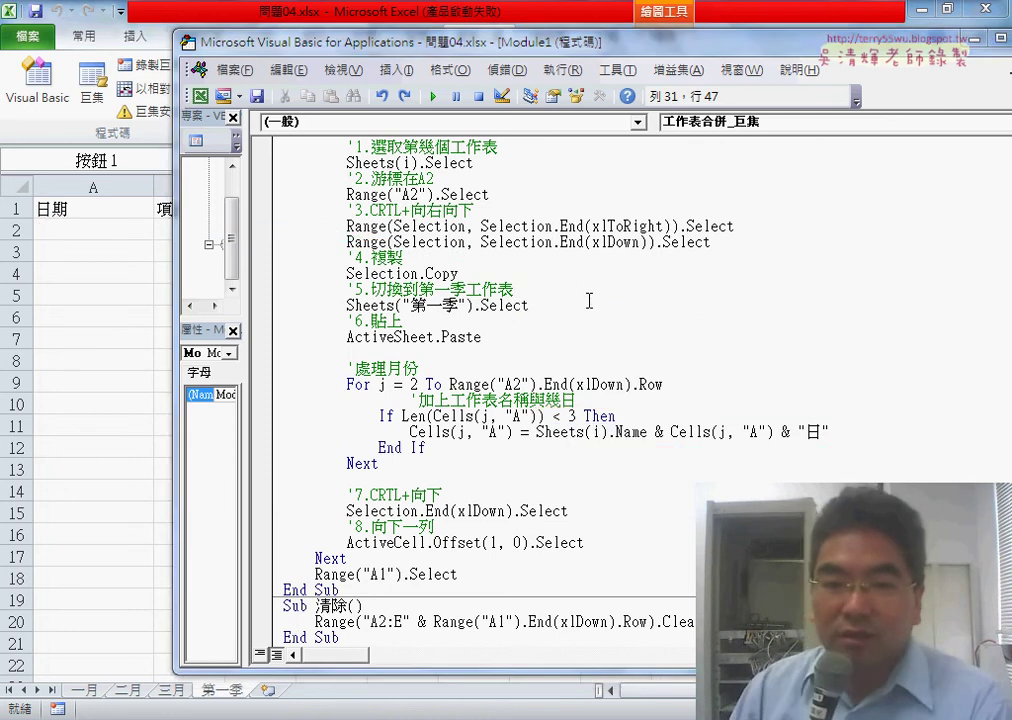
click(589, 301)
scroll(584, 304, up, 2)
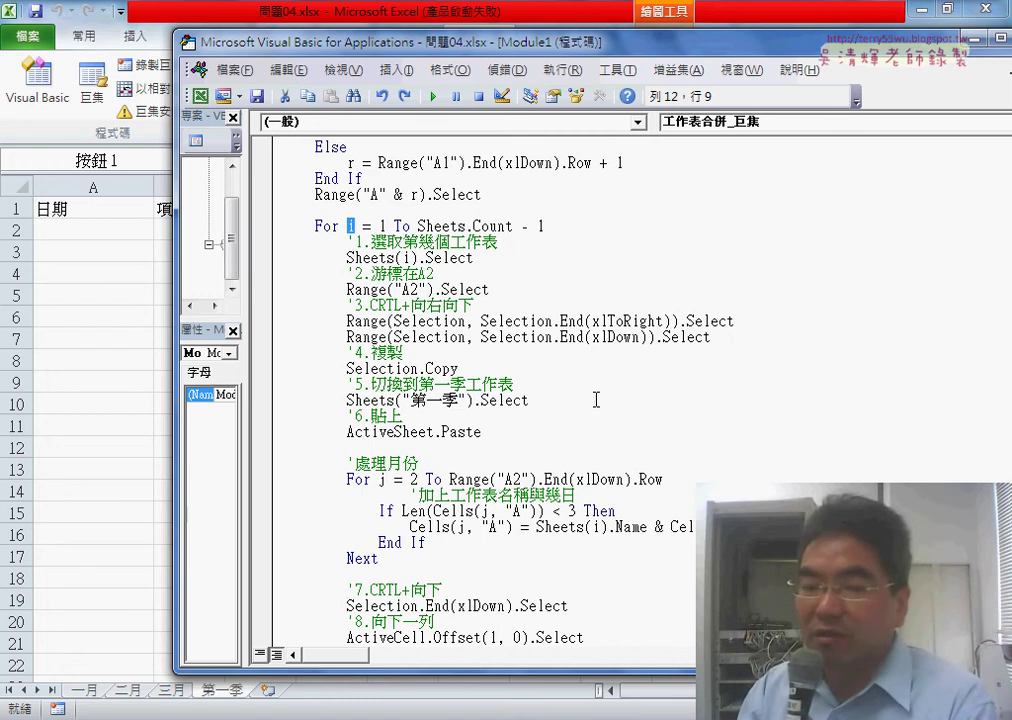
scroll(566, 463, down, 1)
drag(536, 483, 864, 479)
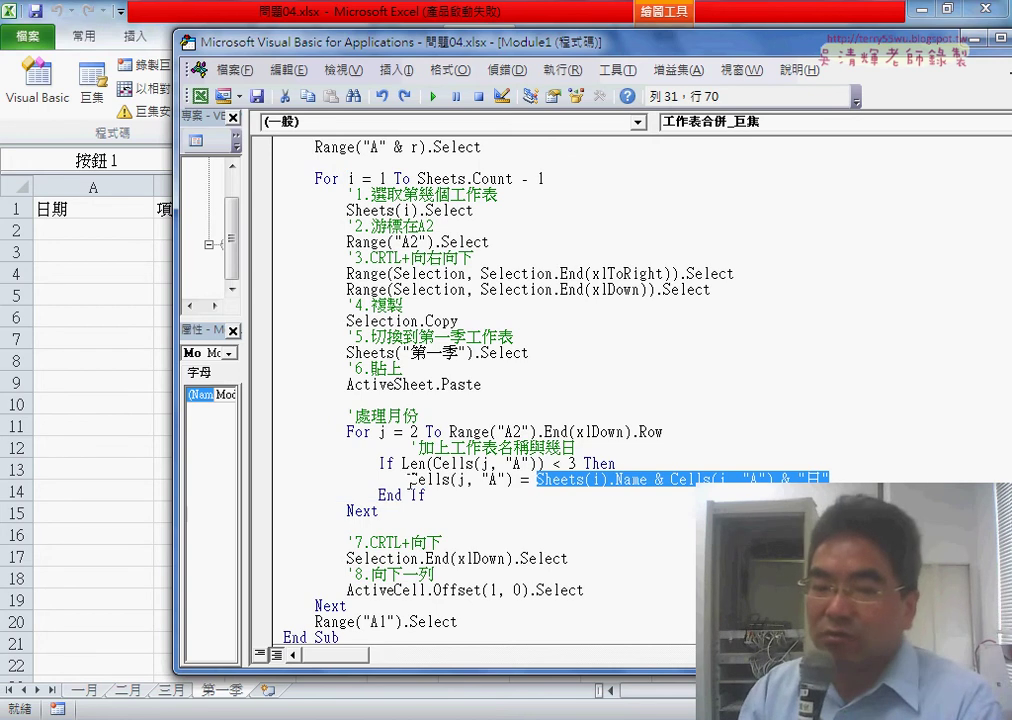
click(410, 479)
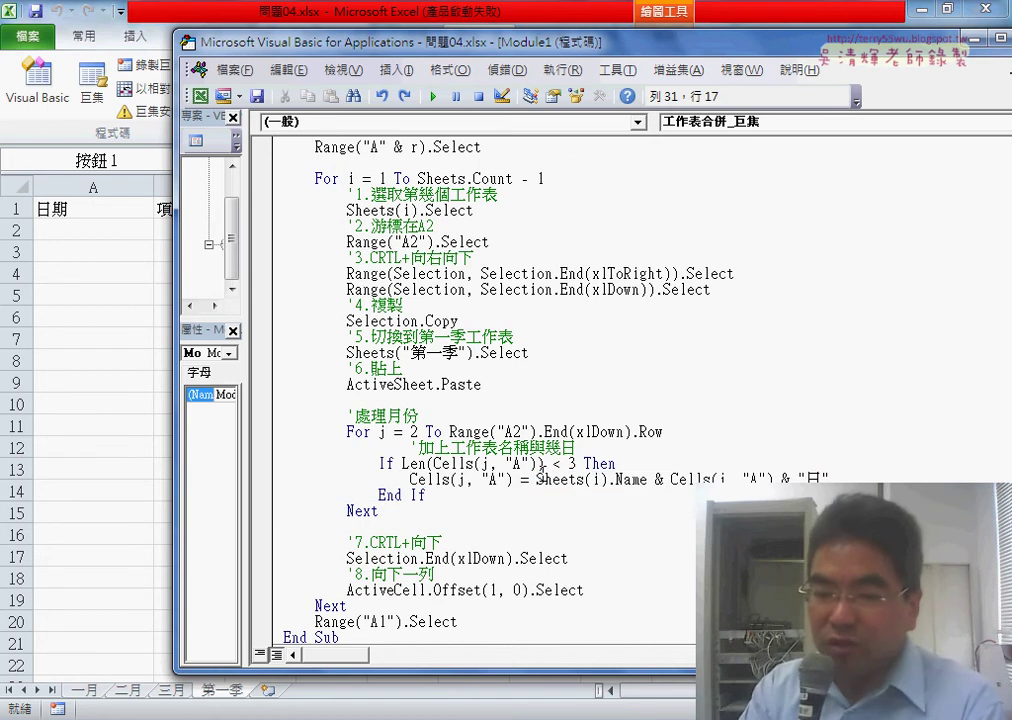
text(ㄅ)
text(')
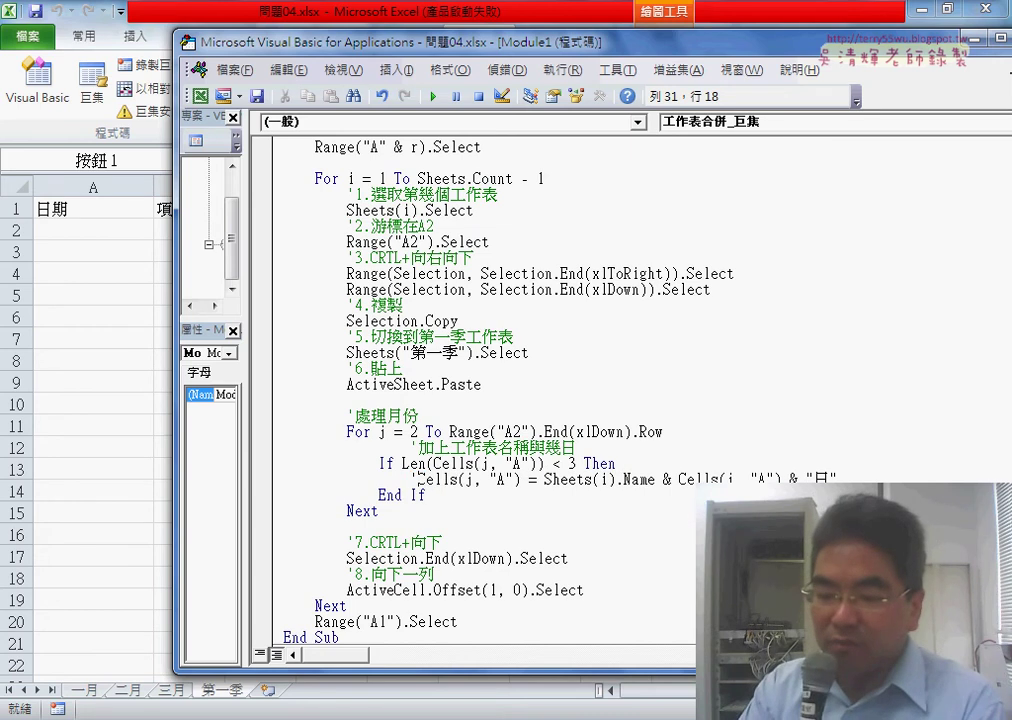
Duplicate the date line below and begin replacing its expression with "2017/" & i &.
key(shift+End)
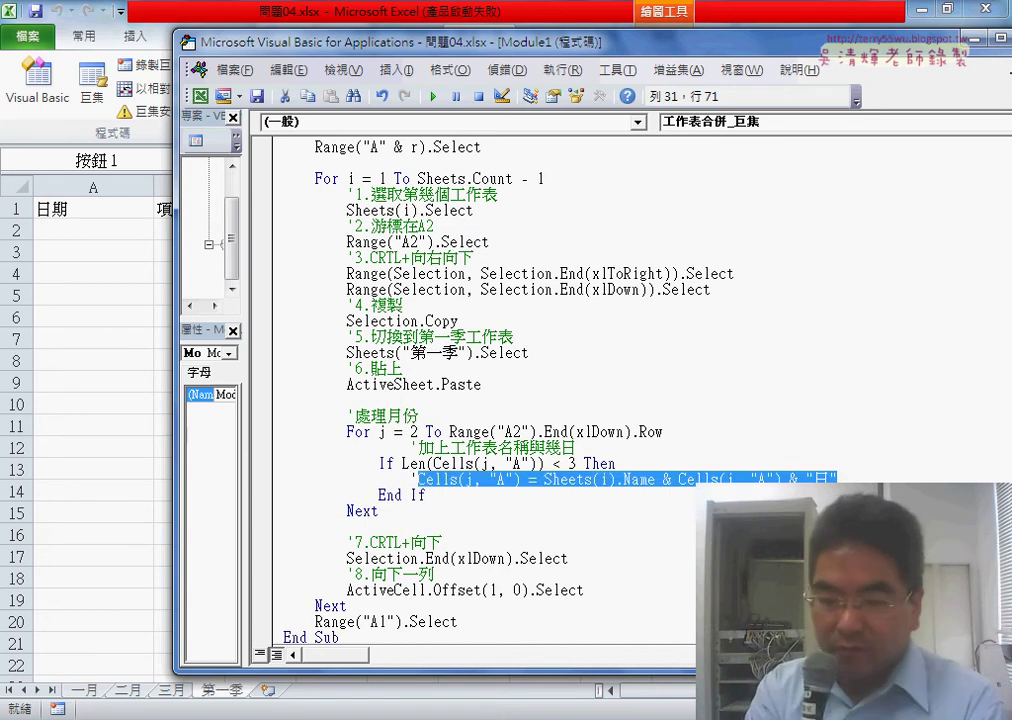
key(End)
key(Return)
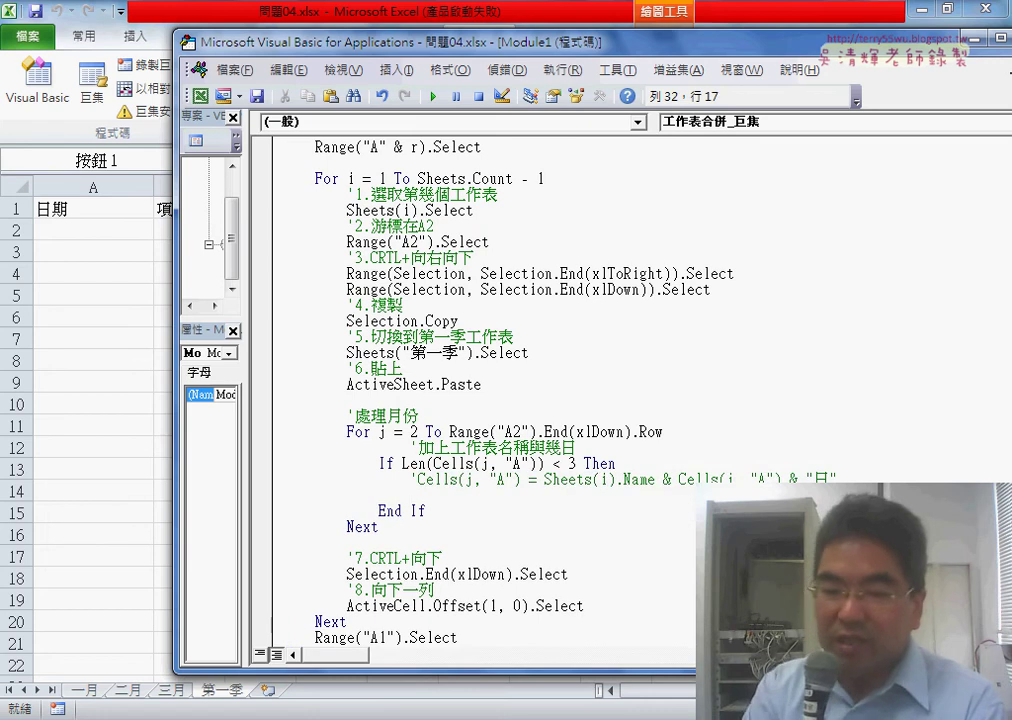
key(ctrl+v)
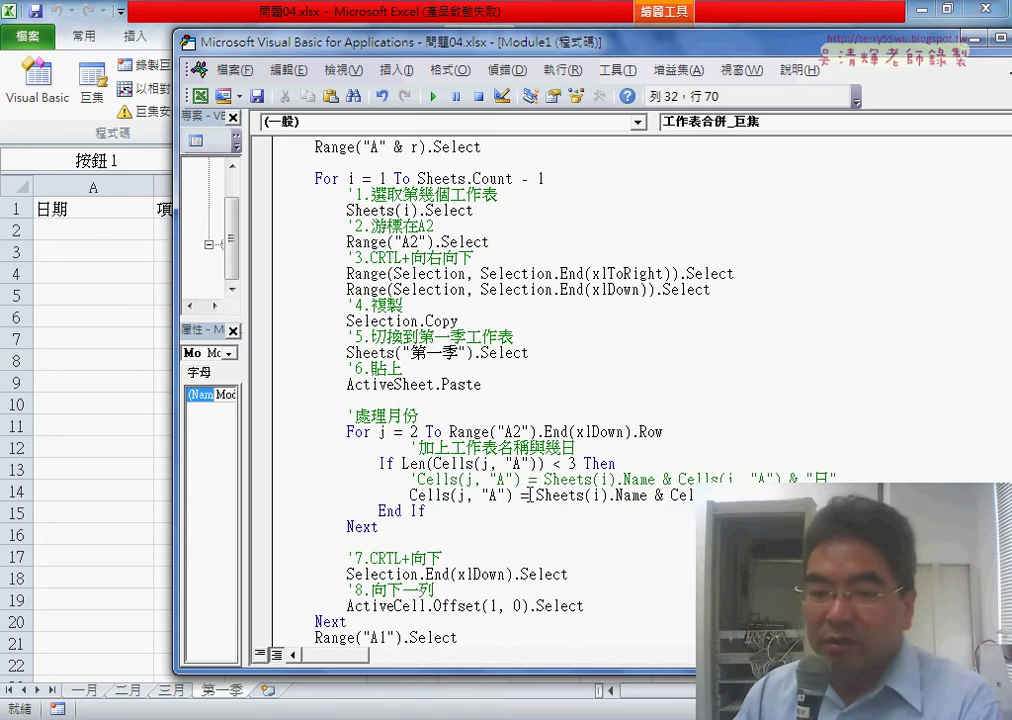
drag(535, 495, 828, 495)
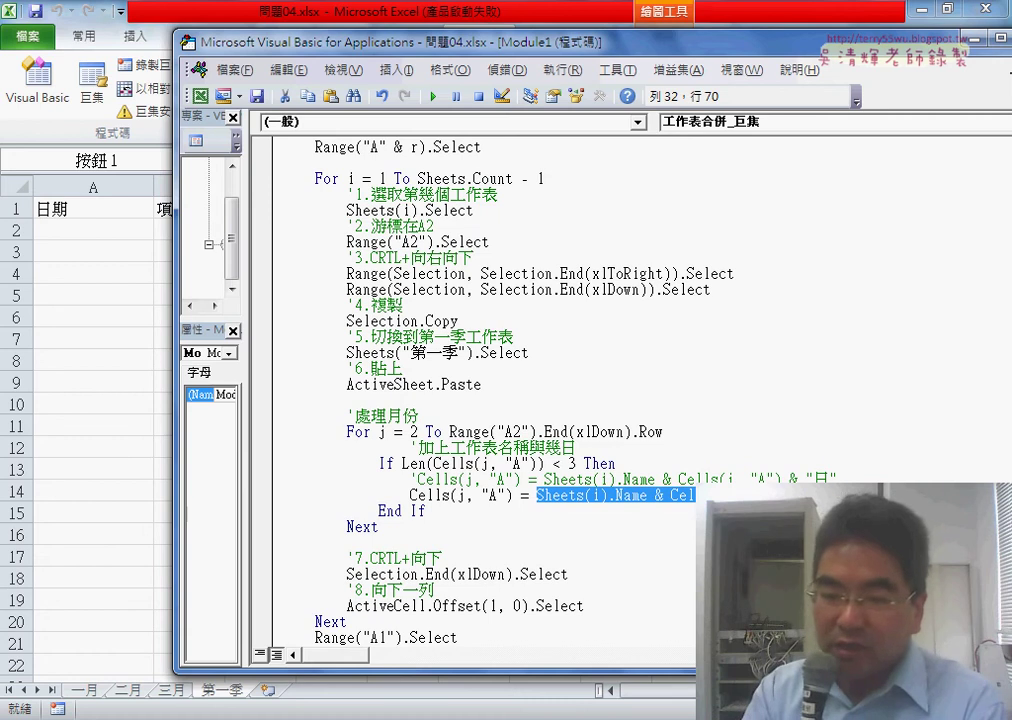
text("2017)
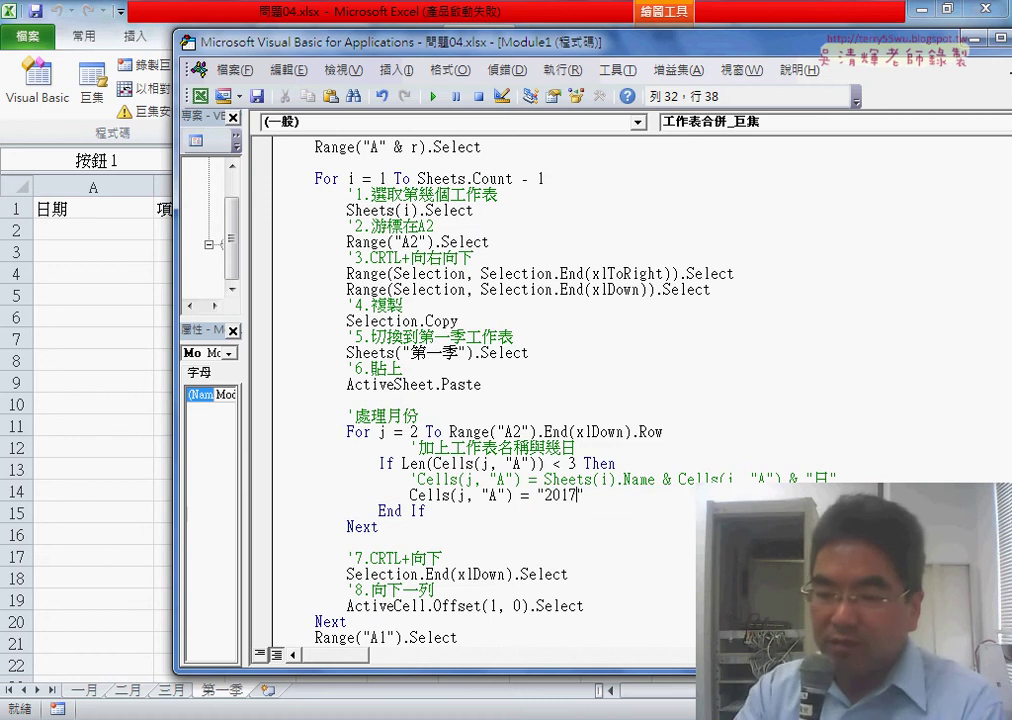
text(/)
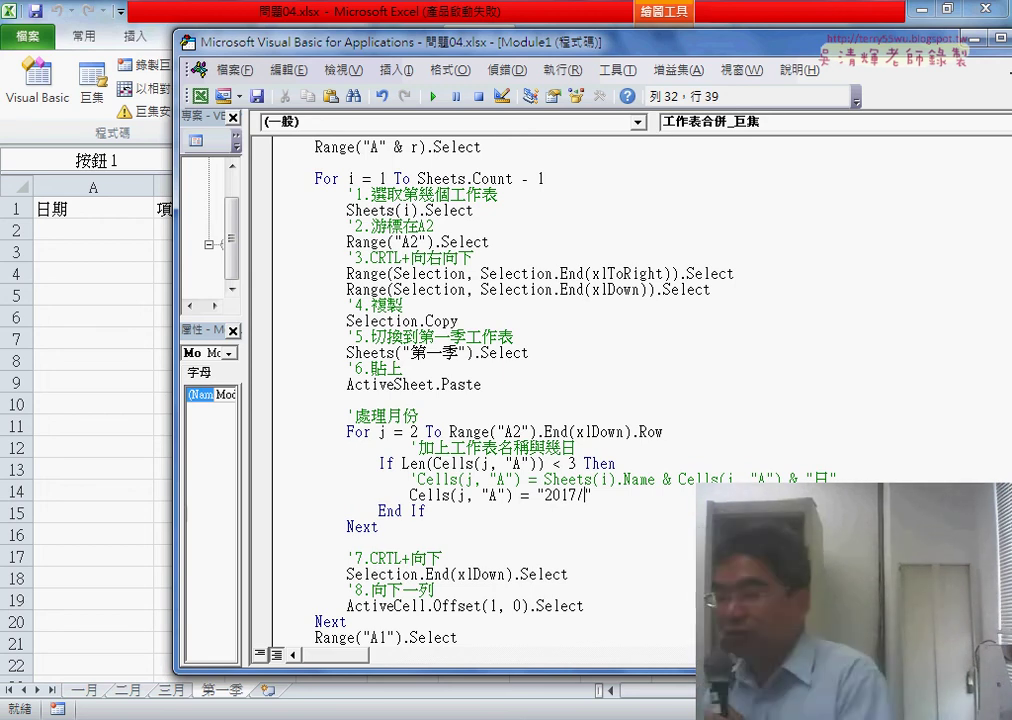
text(" )
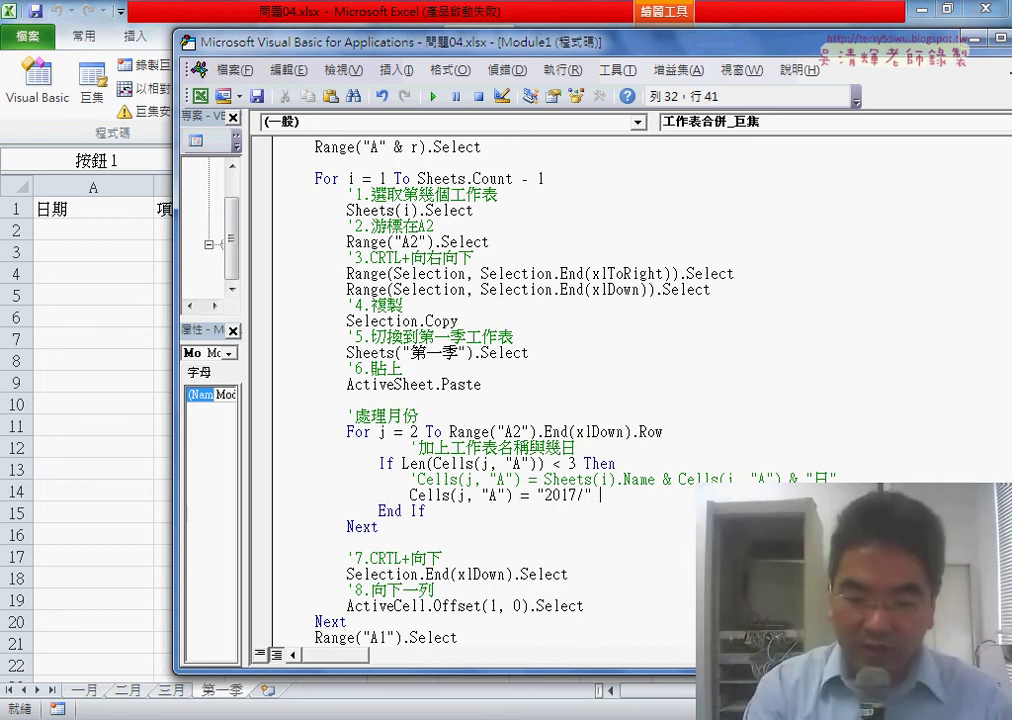
text(& )
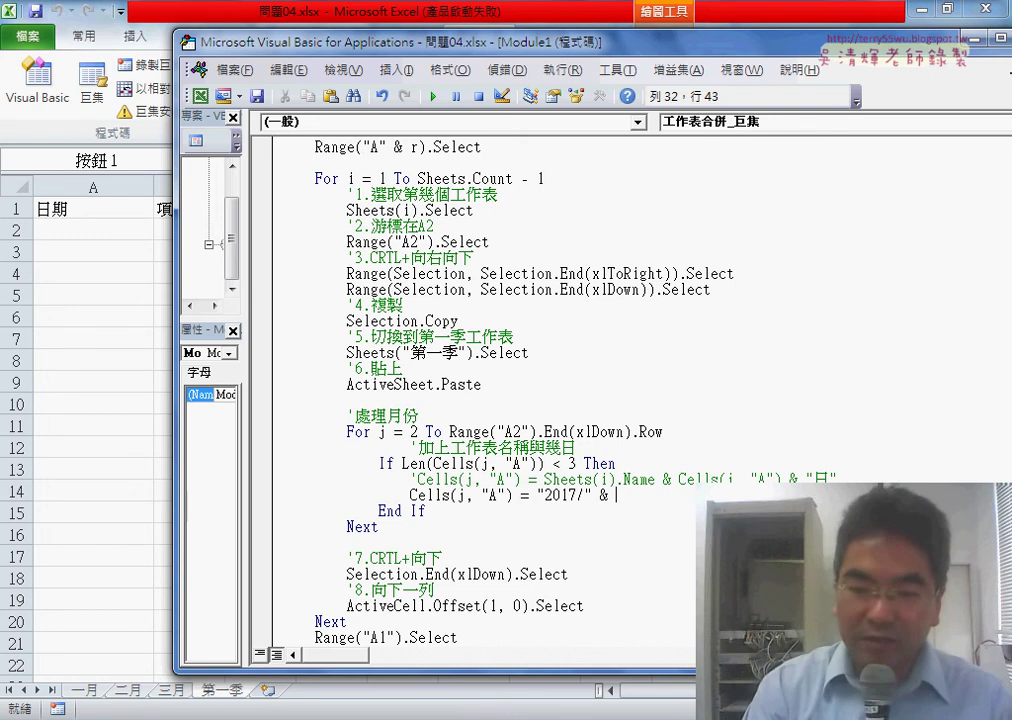
text(i)
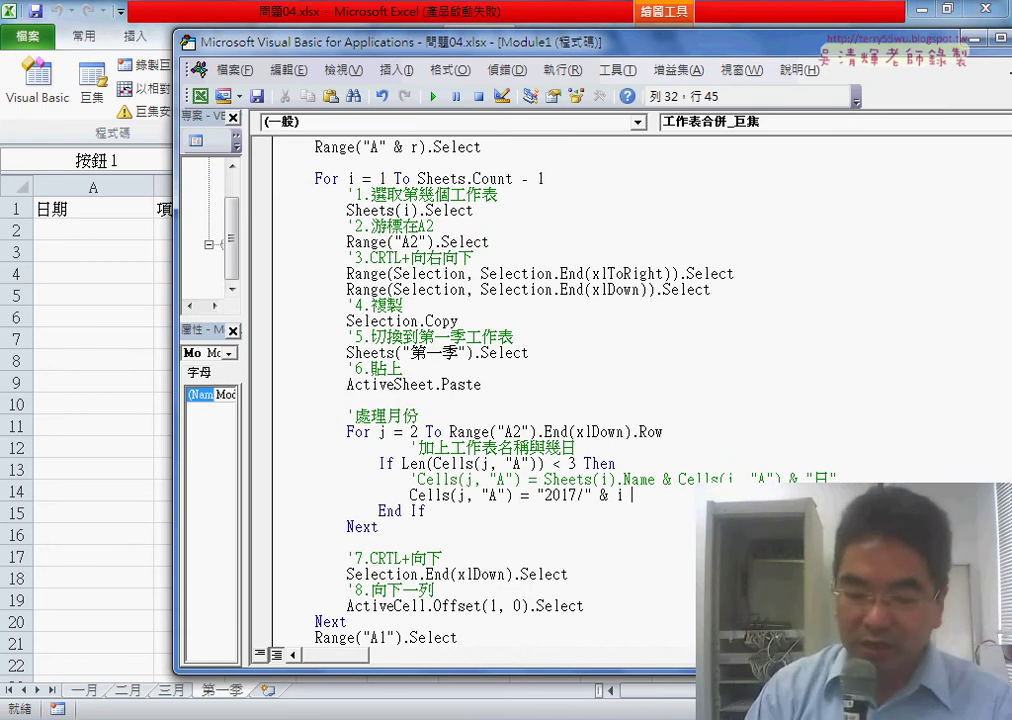
text(& "/)
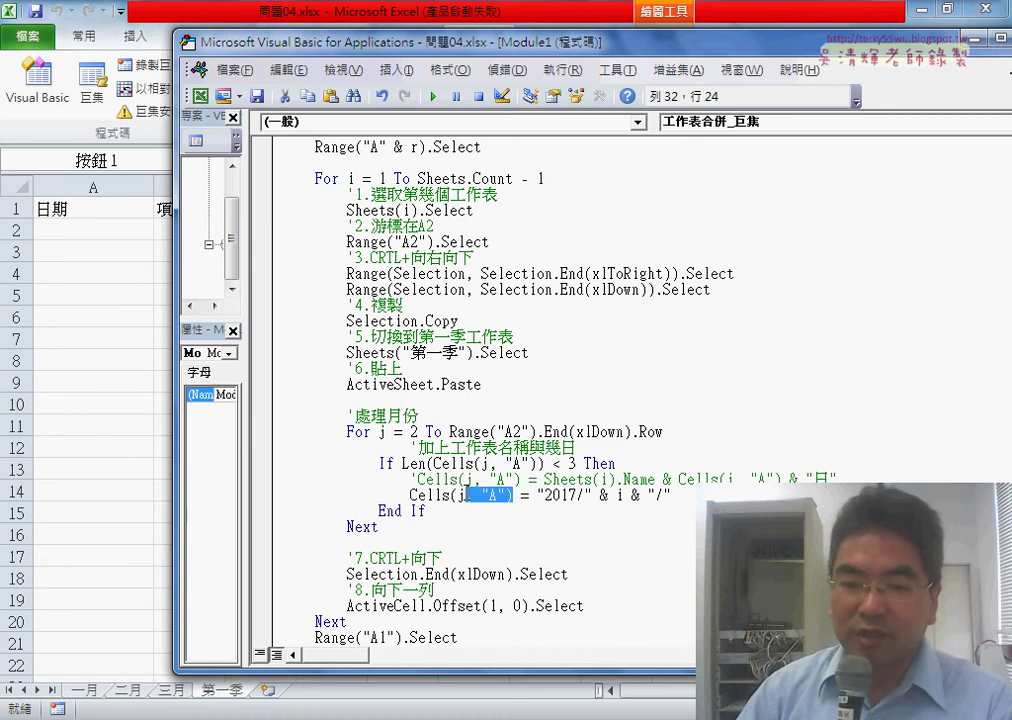
Complete the new line as "2017/" & i & "/" & Cells(j, "A") and select that expression.
drag(466, 494, 419, 494)
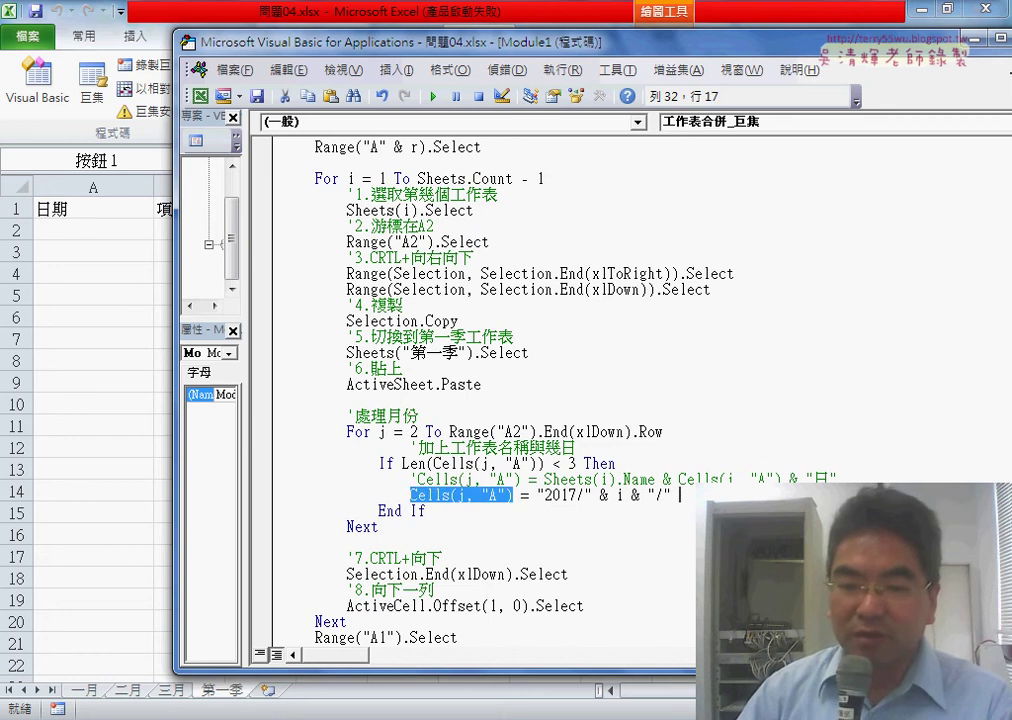
key(ctrl+c)
click(680, 494)
key(ctrl+v)
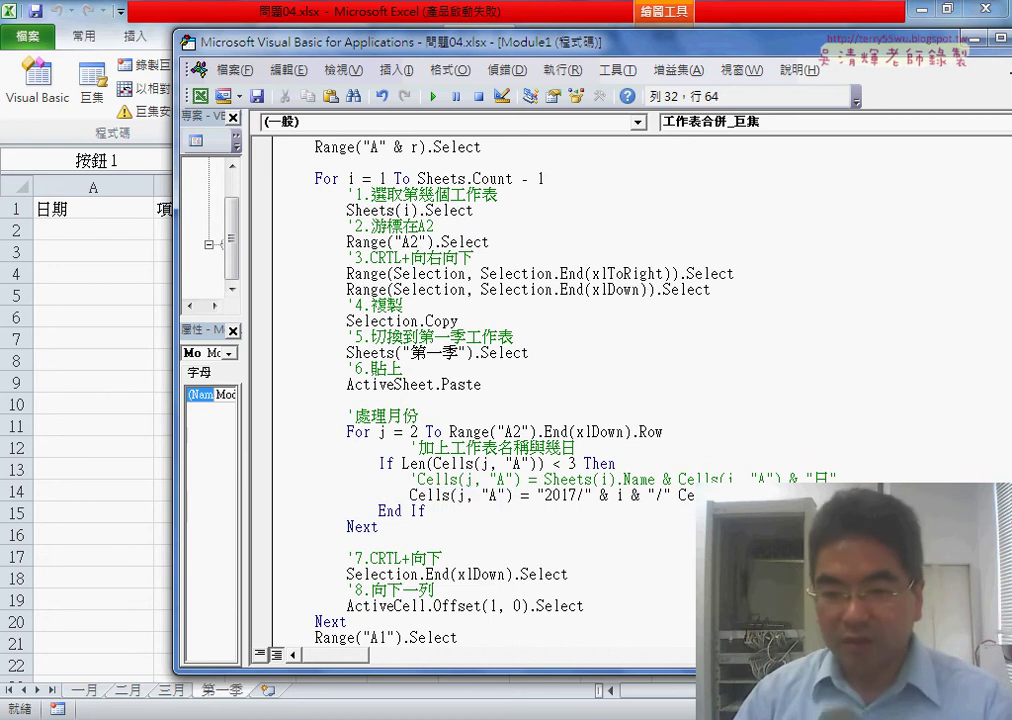
click(680, 494)
text(&)
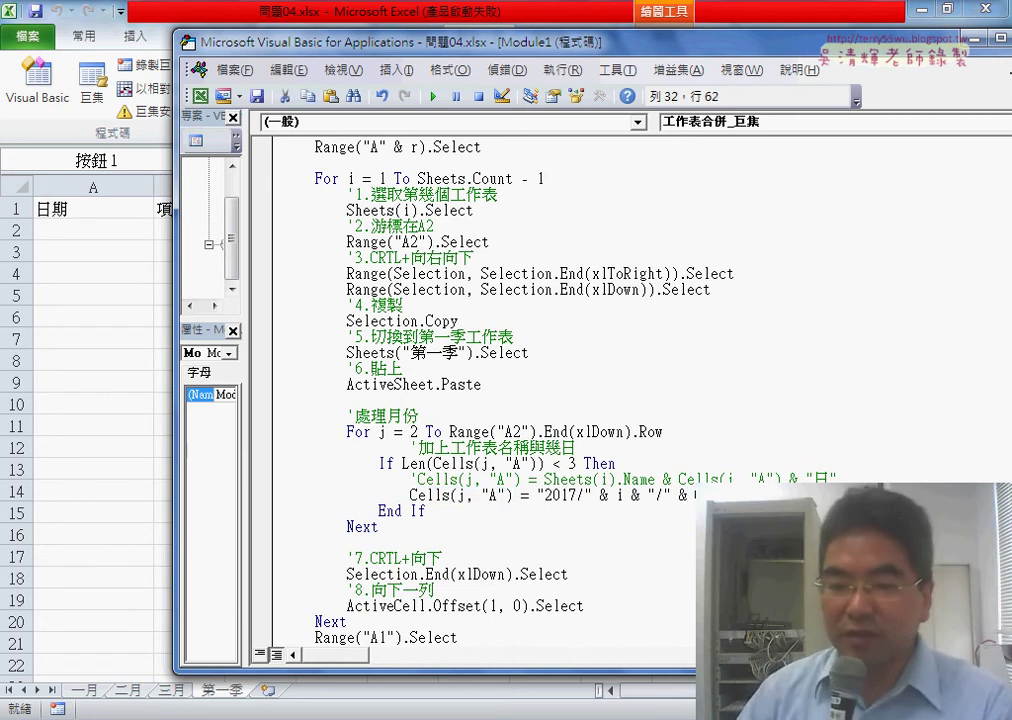
click(693, 494)
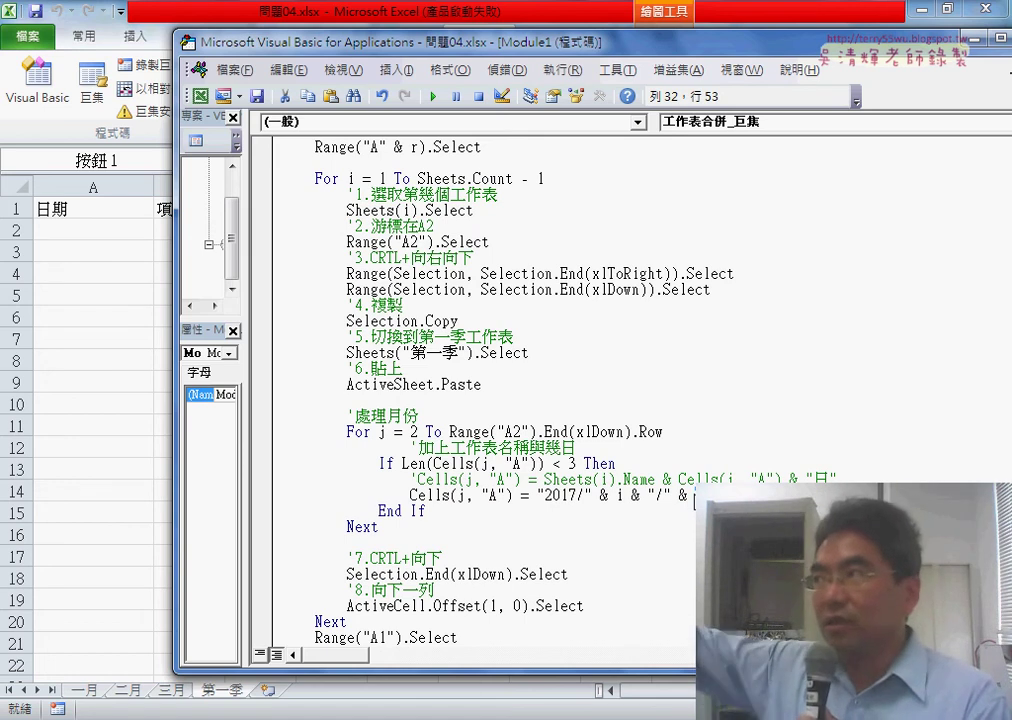
double_click(618, 495)
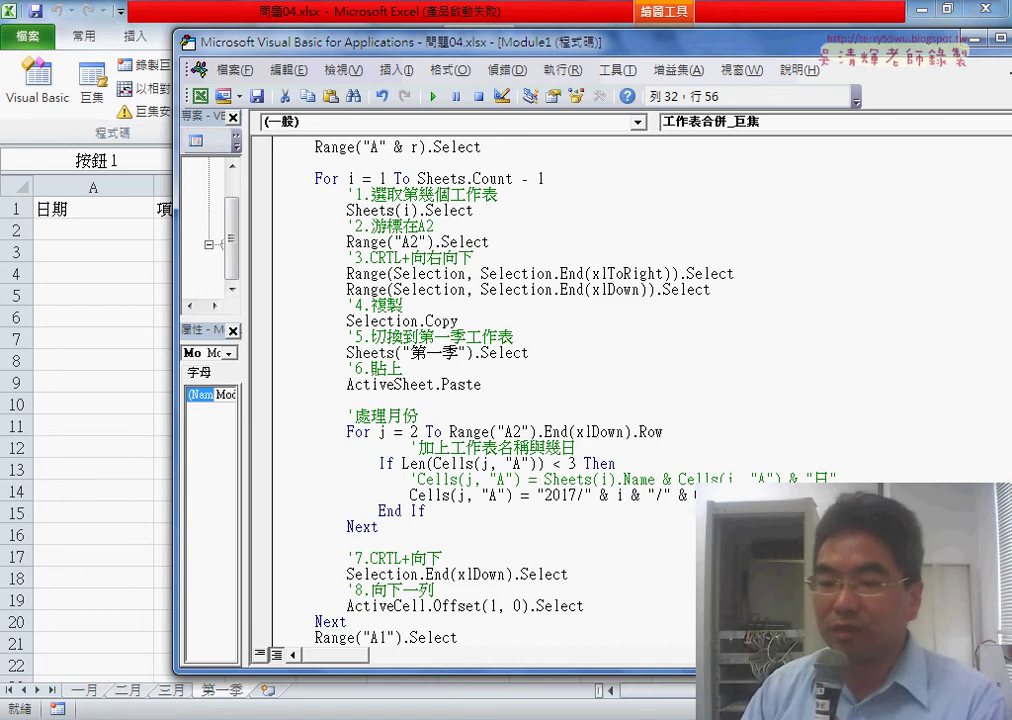
drag(716, 495, 537, 497)
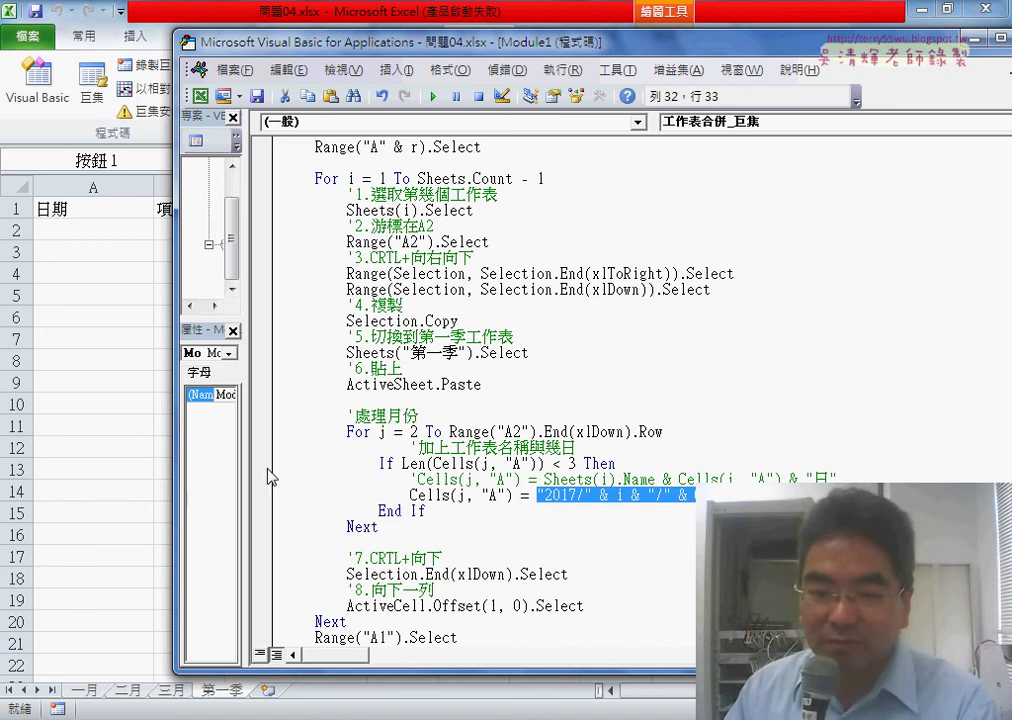
Run the macro to a breakpoint on the date-writing line and step through that line.
click(266, 497)
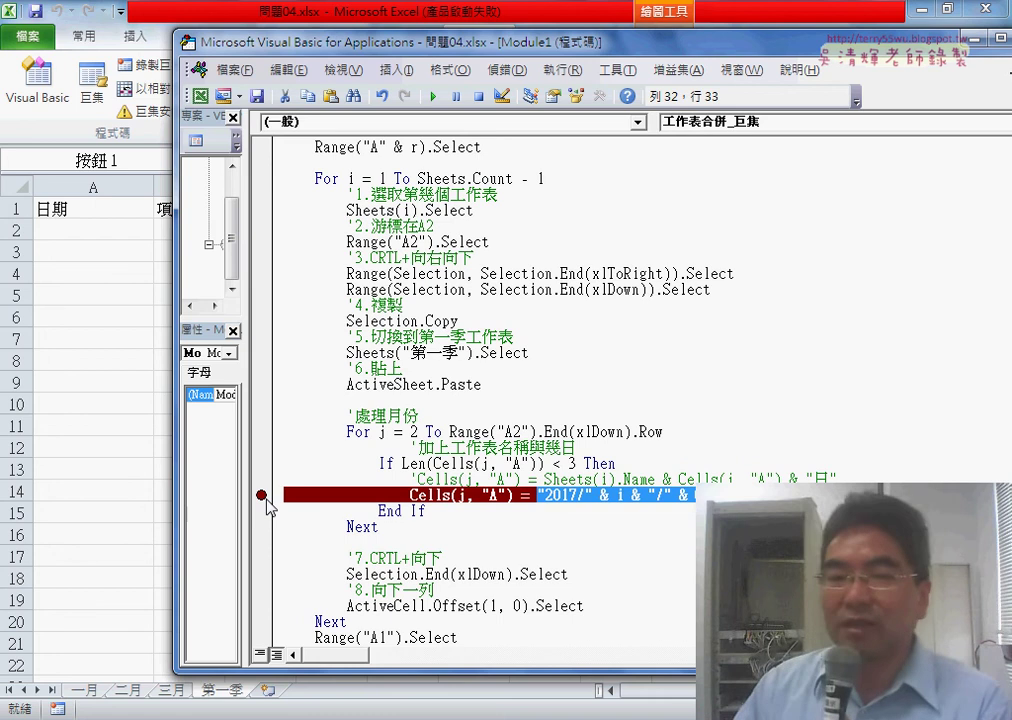
key(F5)
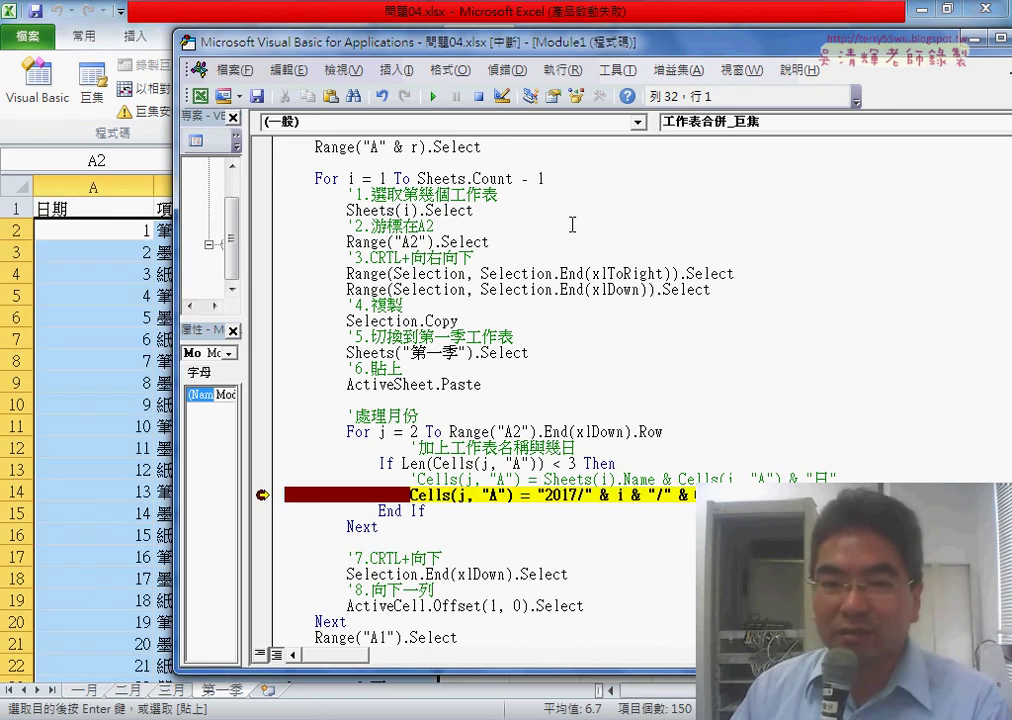
drag(535, 55, 700, 53)
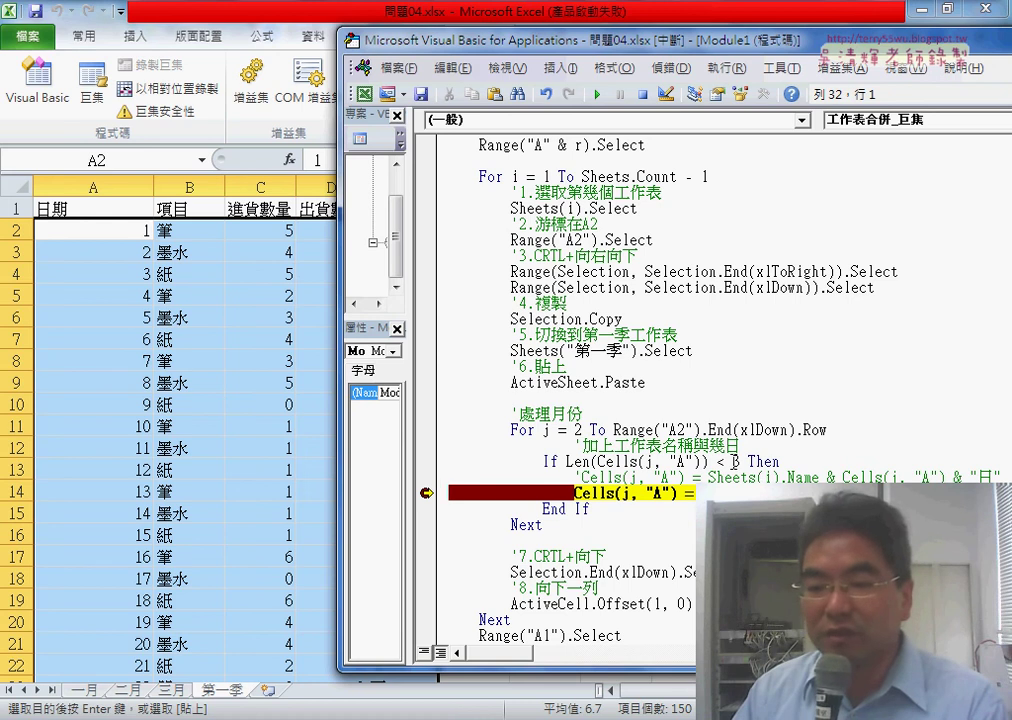
drag(497, 40, 367, 28)
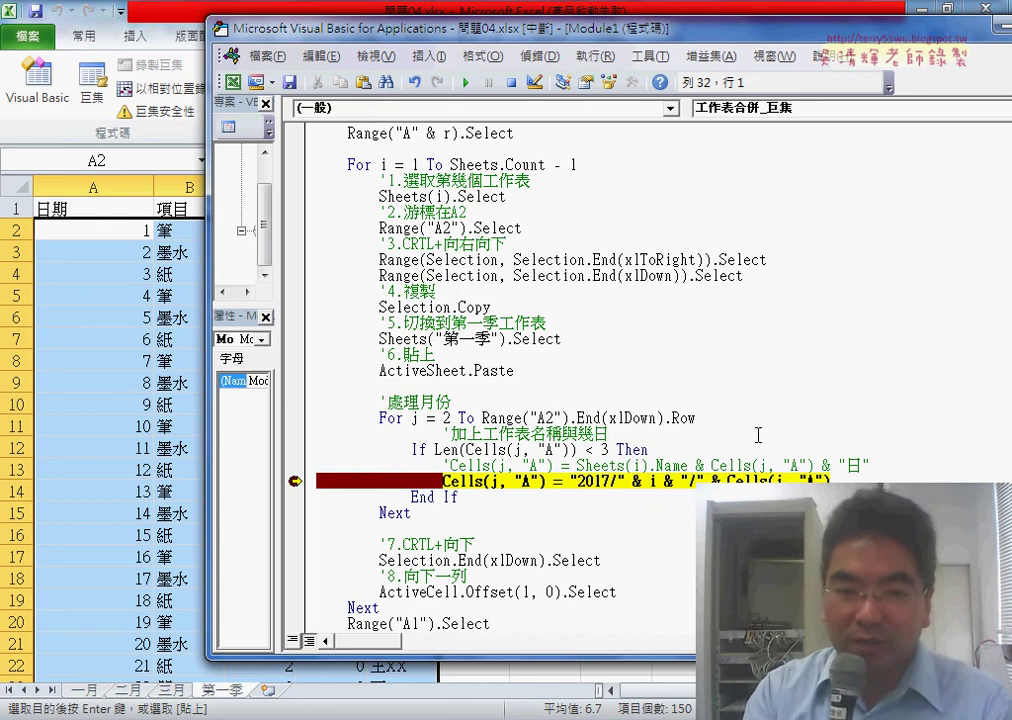
key(F8)
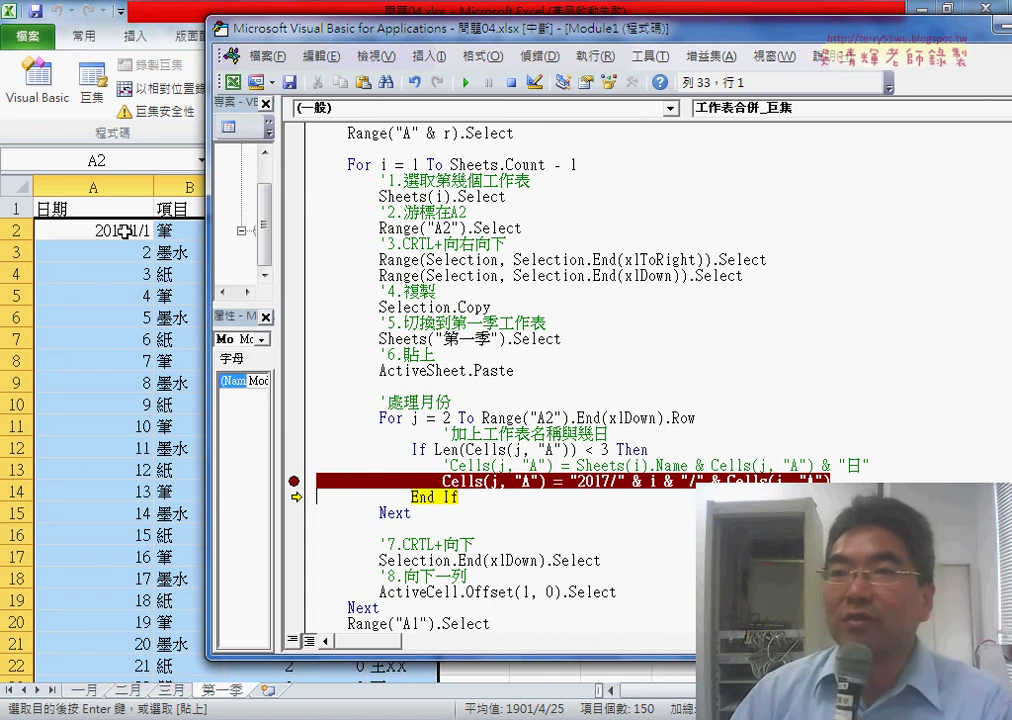
Send execution back to the date line, remove the breakpoint and let the macro finish.
mouse_move(468, 482)
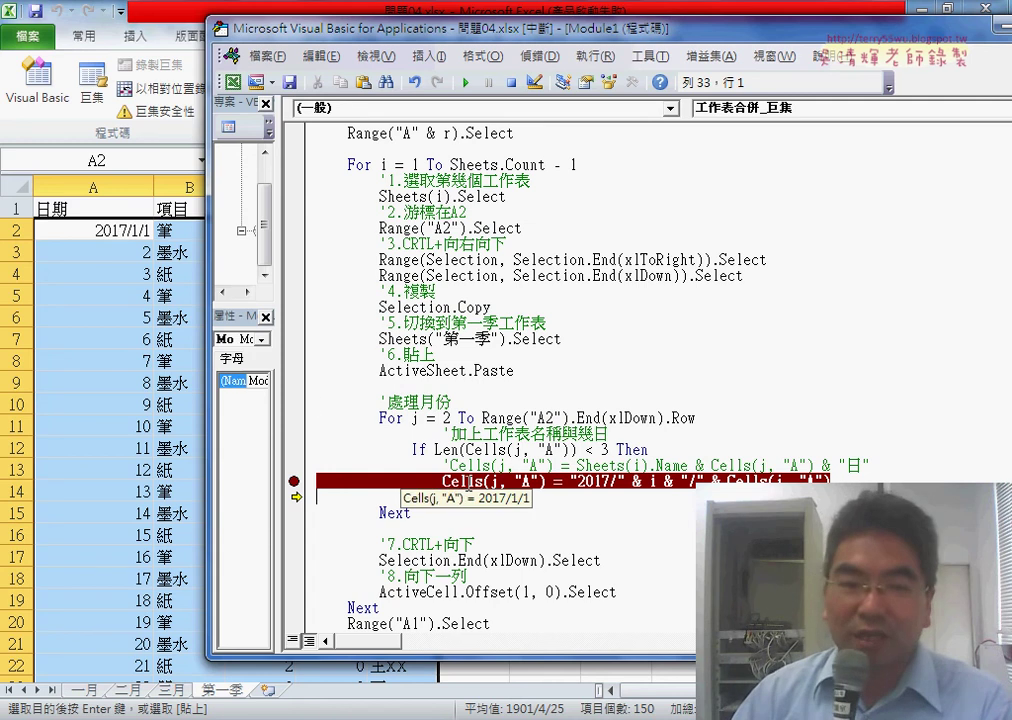
click(464, 83)
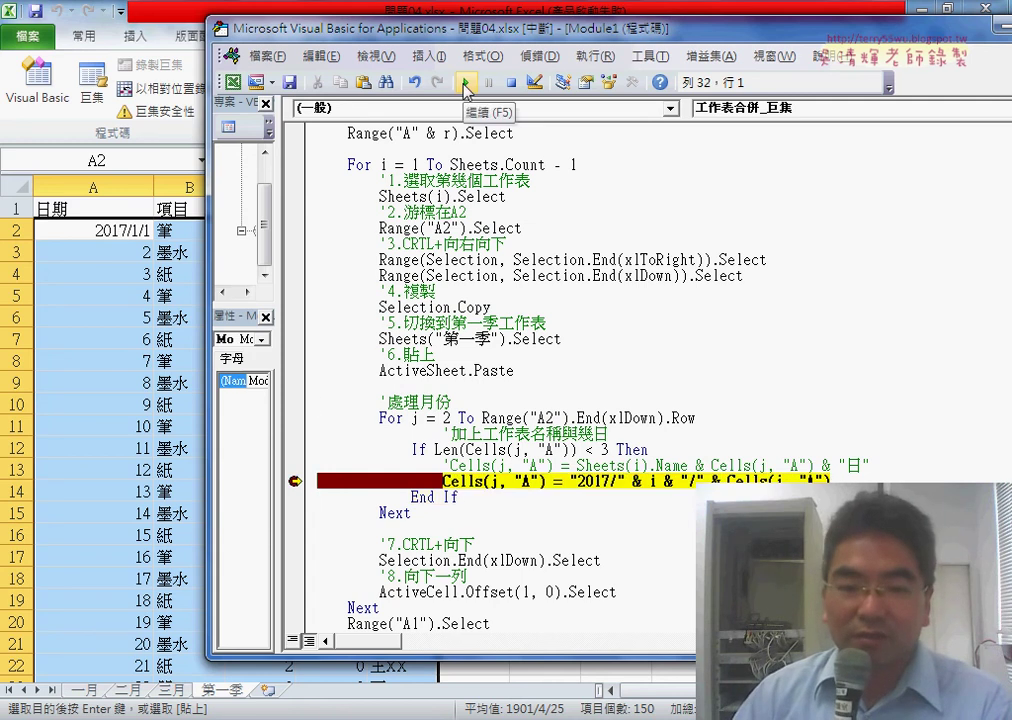
key(F9)
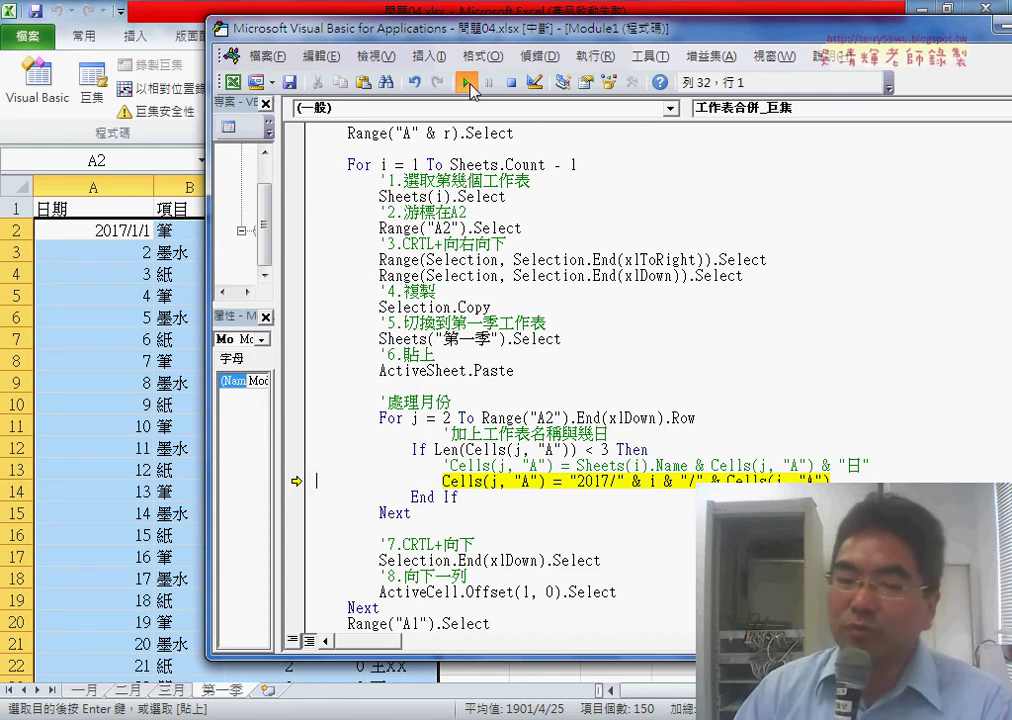
click(467, 84)
click(120, 230)
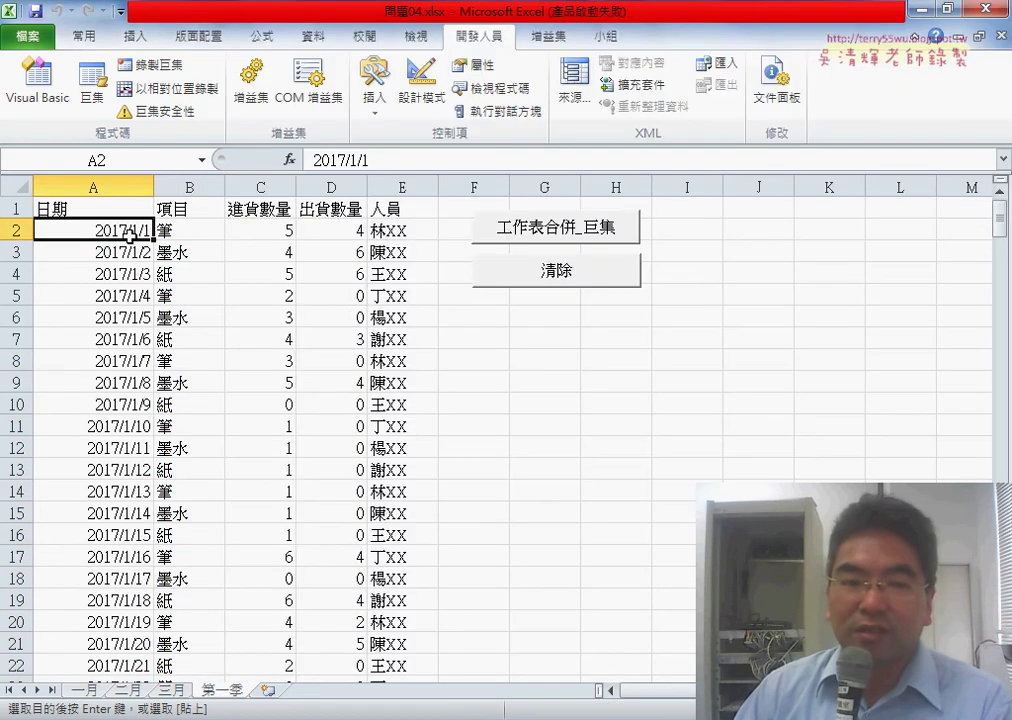
scroll(150, 340, down, 4)
scroll(150, 340, down, 4)
scroll(152, 381, down, 3)
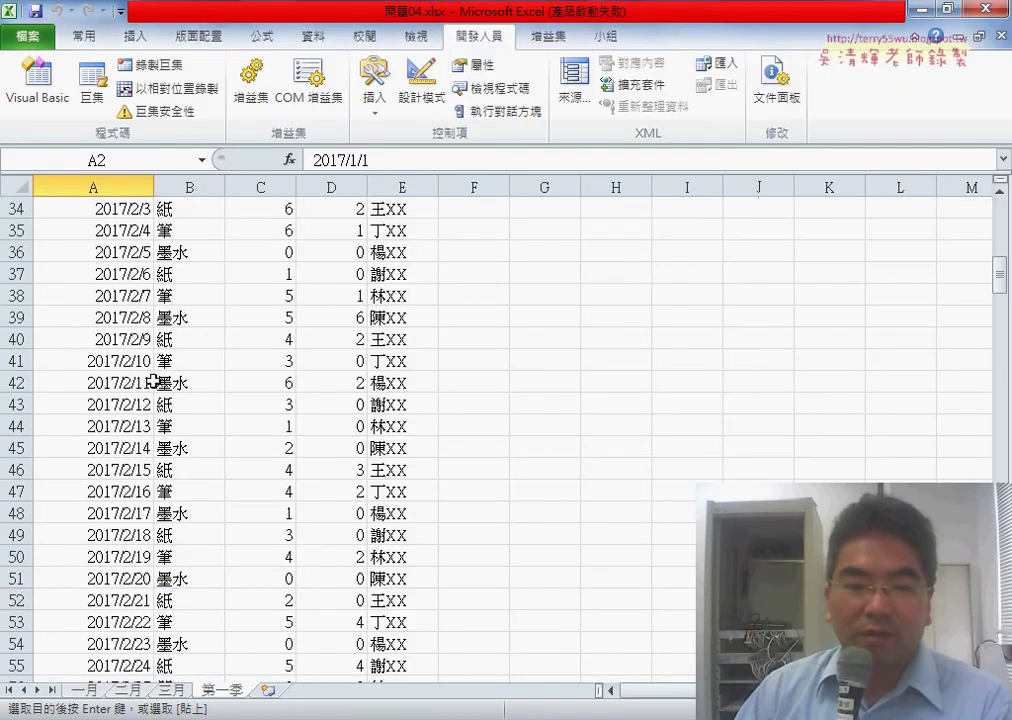
click(112, 405)
scroll(182, 418, down, 5)
scroll(178, 420, down, 5)
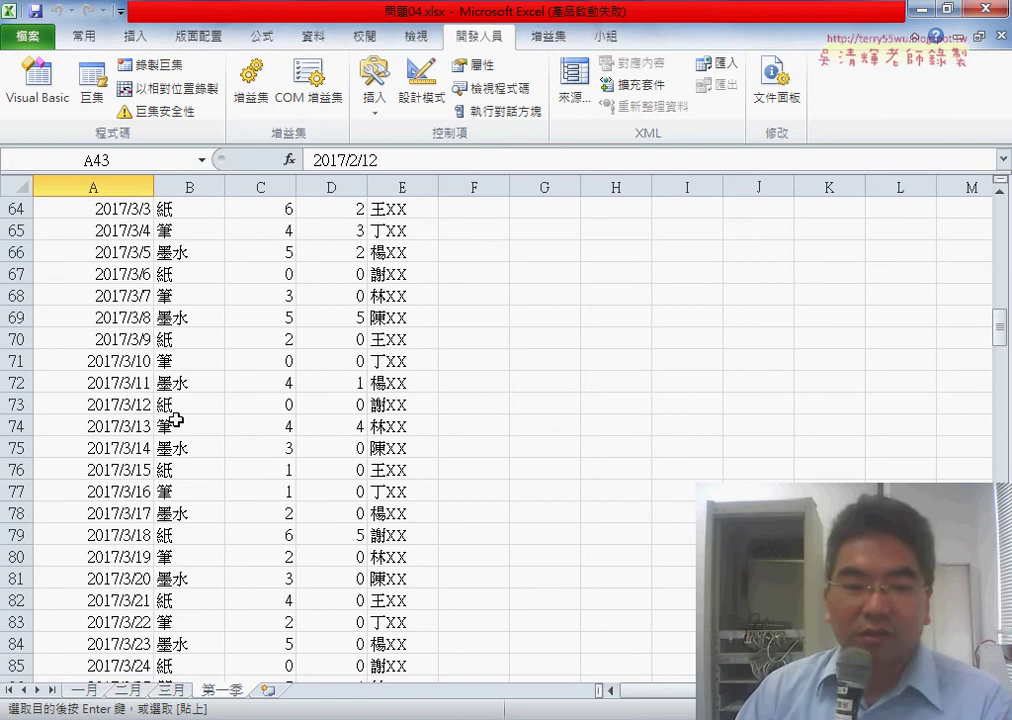
click(125, 450)
scroll(490, 492, up, 4)
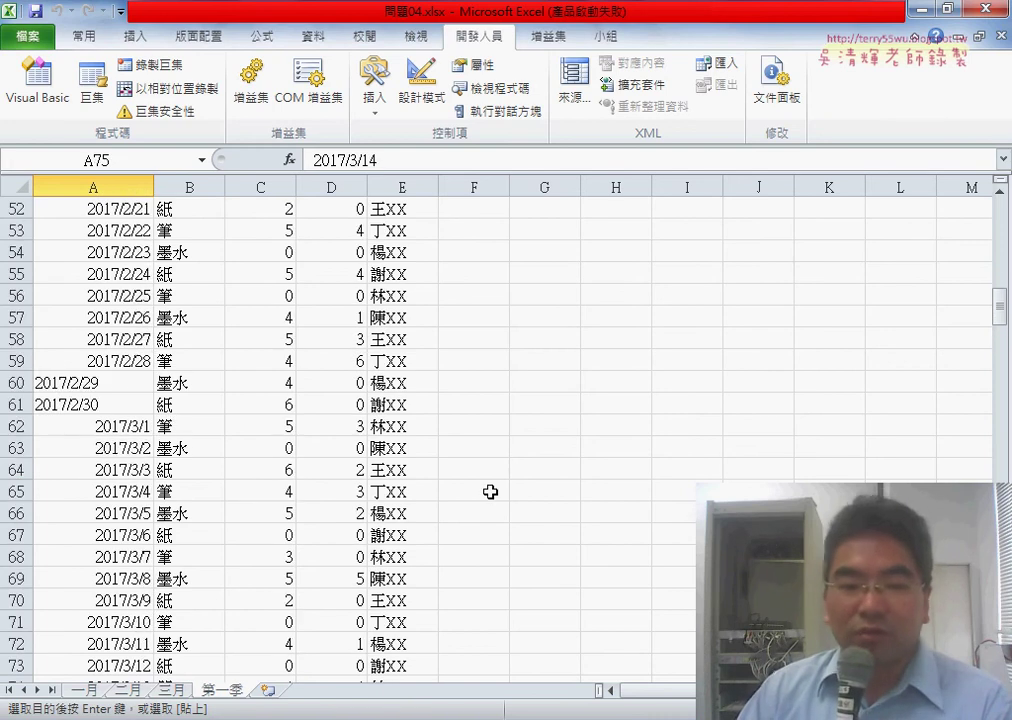
drag(15, 383, 17, 404)
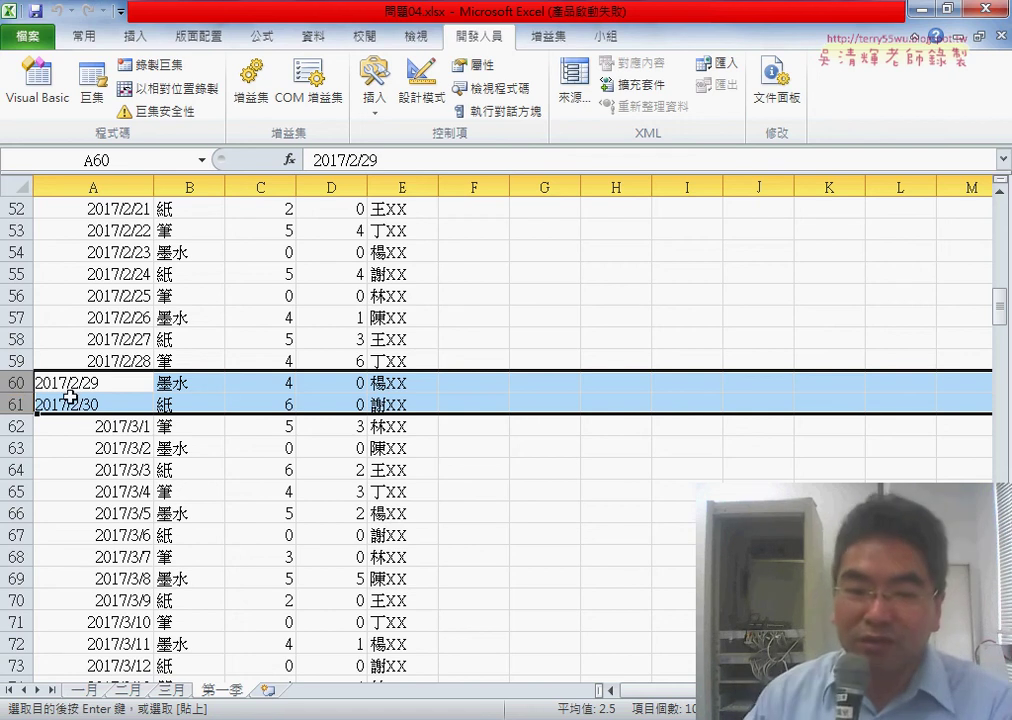
right_click(226, 389)
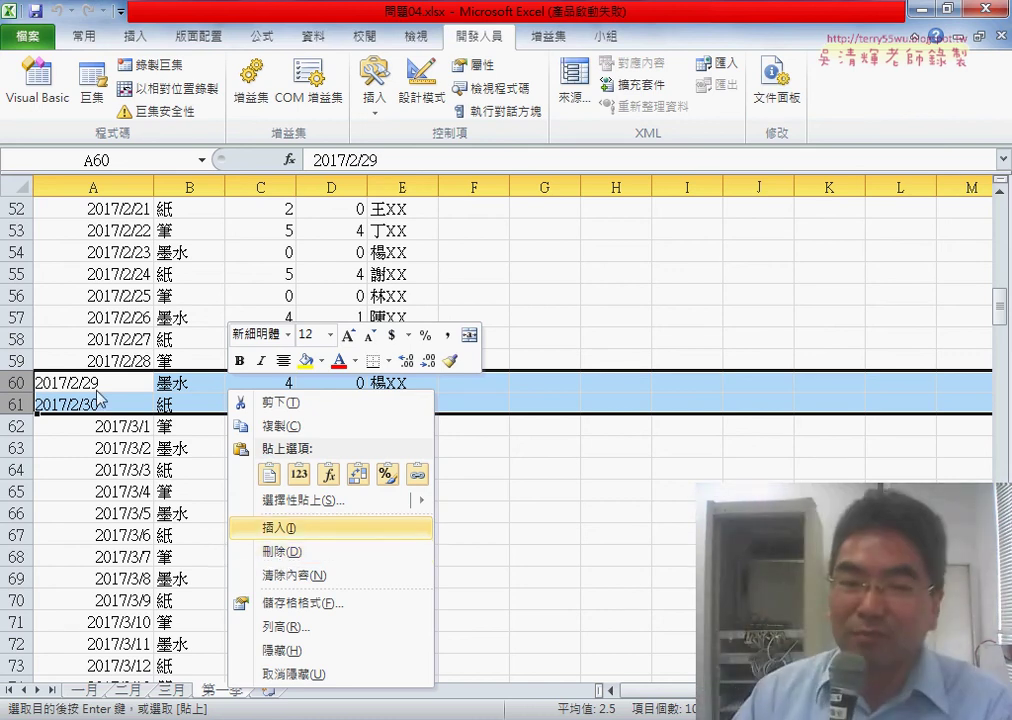
scroll(100, 398, up, 1)
scroll(100, 398, up, 8)
scroll(97, 395, up, 6)
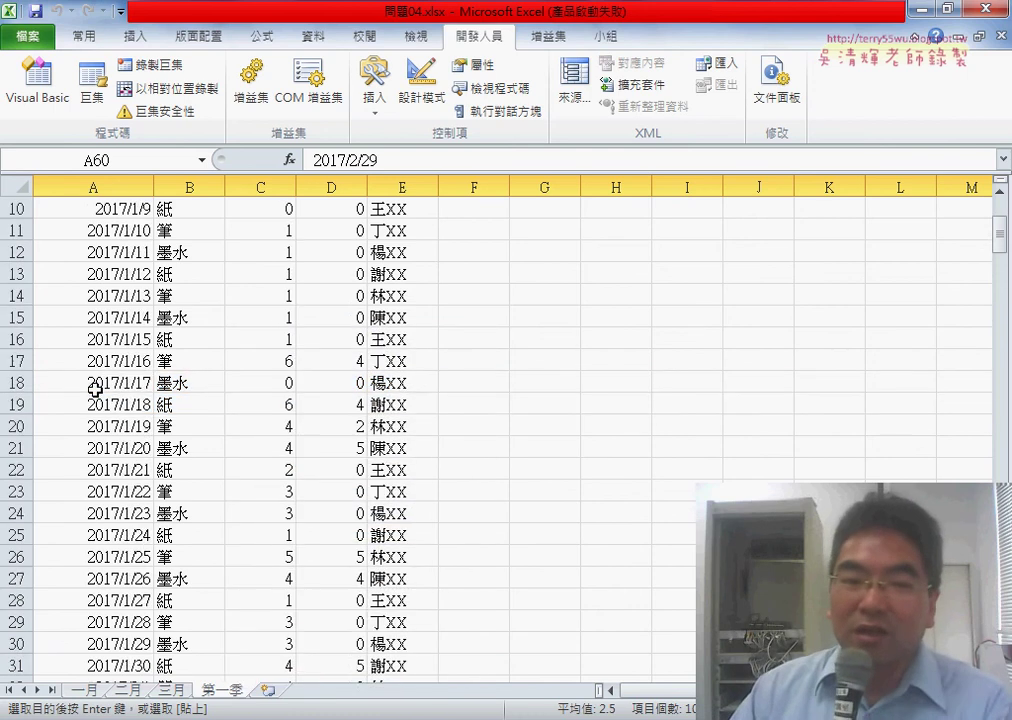
scroll(95, 390, up, 3)
click(117, 231)
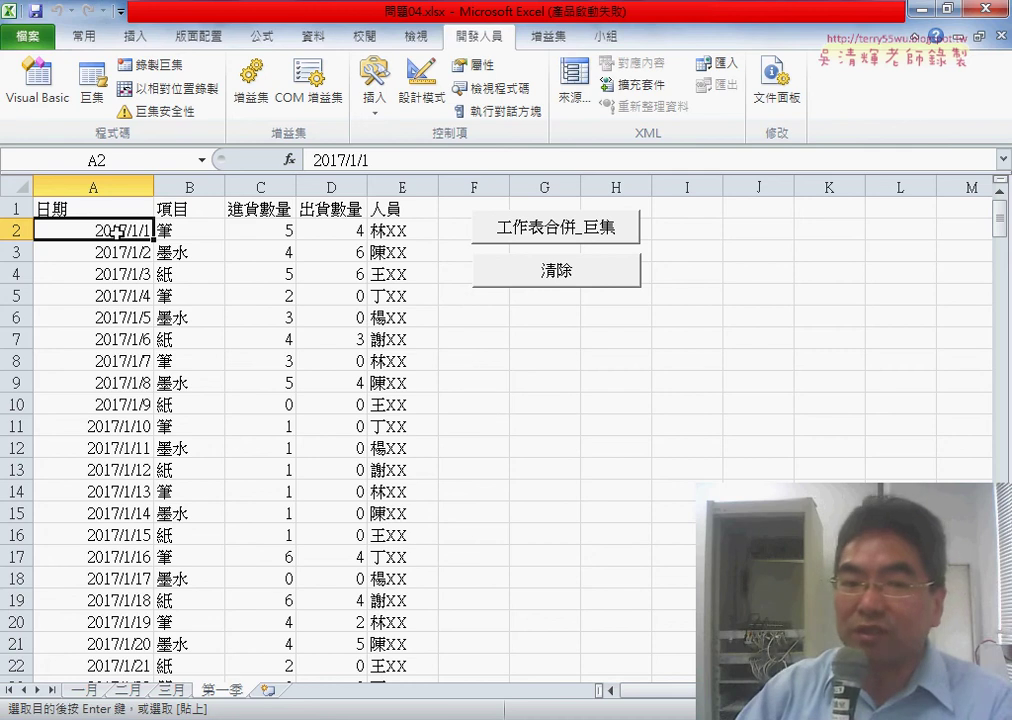
Open Format Cells for A2 and highlight the 2017/1/1 sample, 日期 category and *2001/3/14 type.
right_click(135, 231)
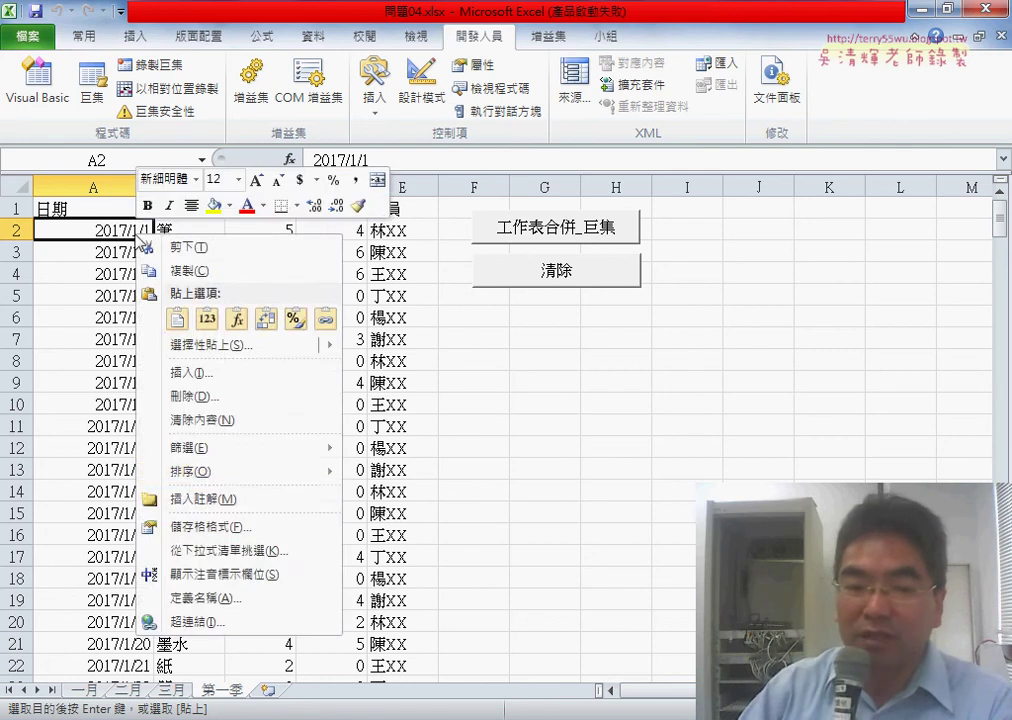
click(283, 525)
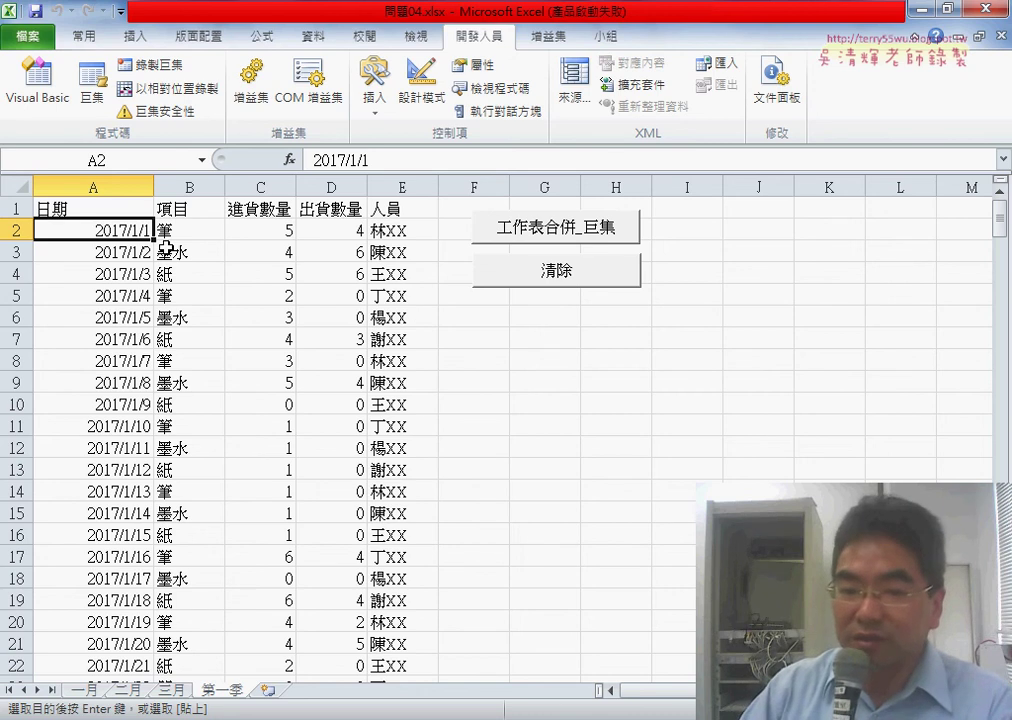
drag(283, 305, 482, 218)
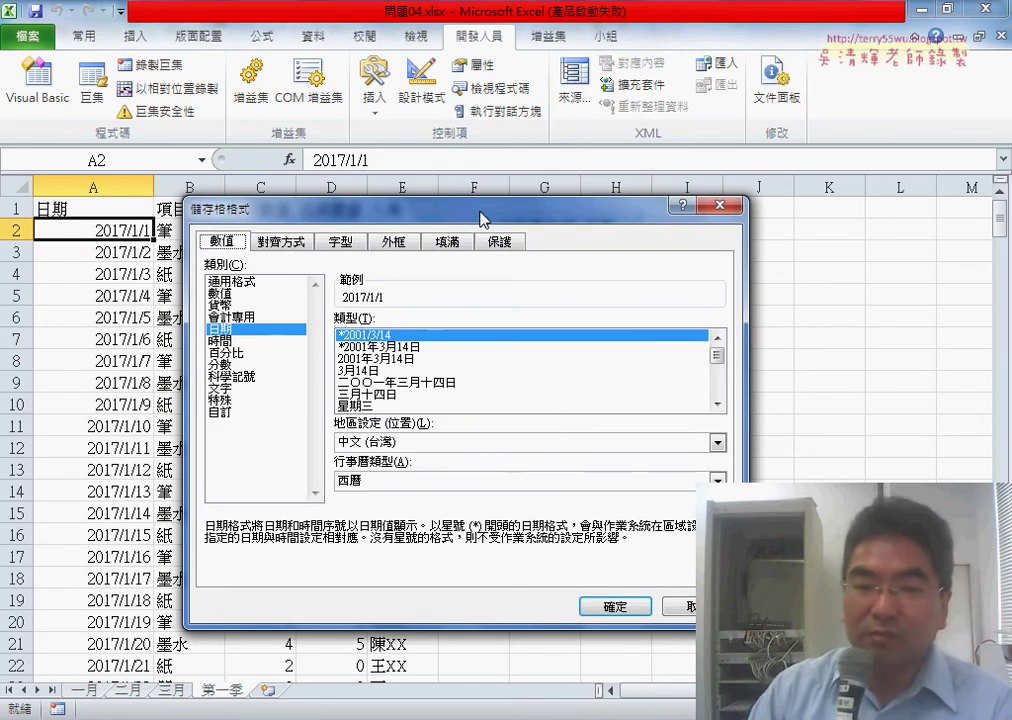
drag(313, 173, 372, 172)
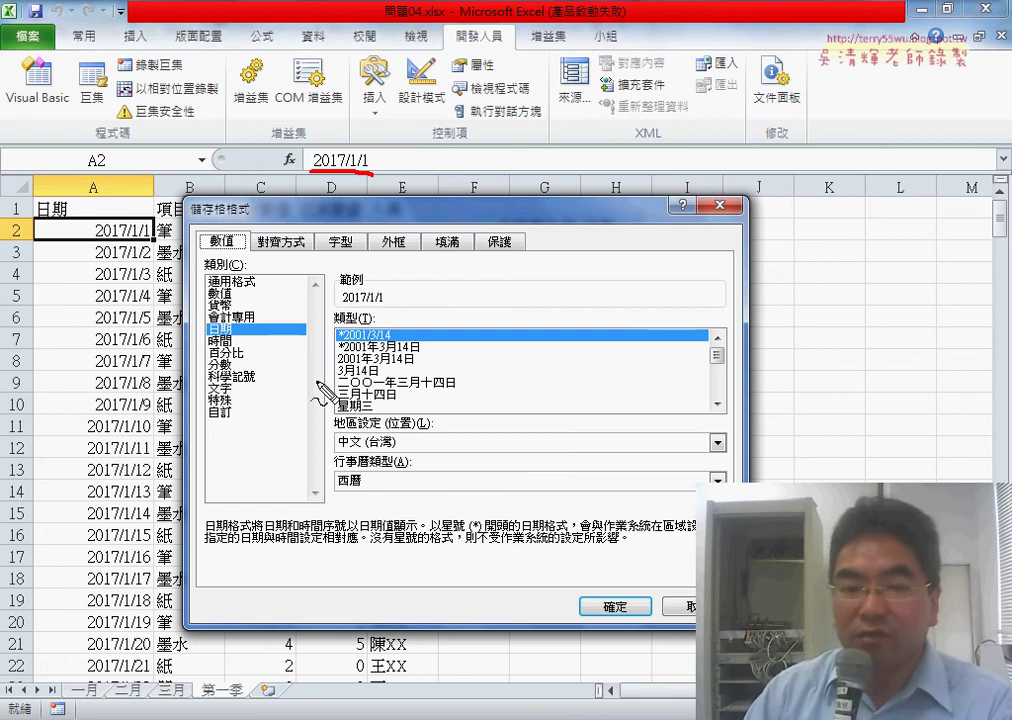
drag(250, 318, 242, 322)
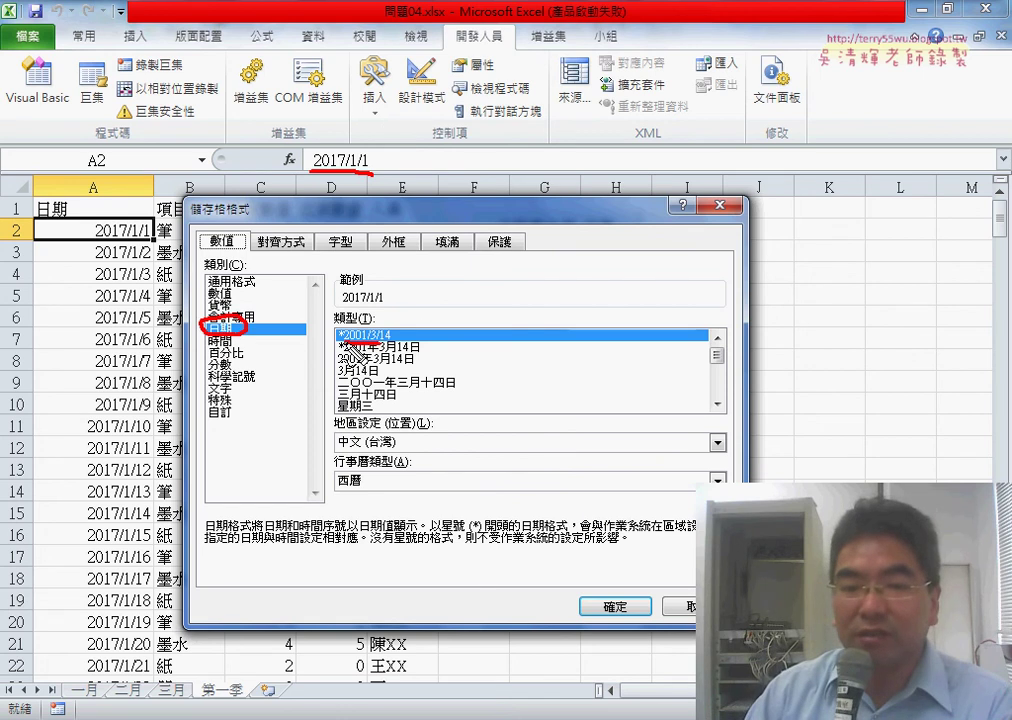
drag(430, 328, 425, 345)
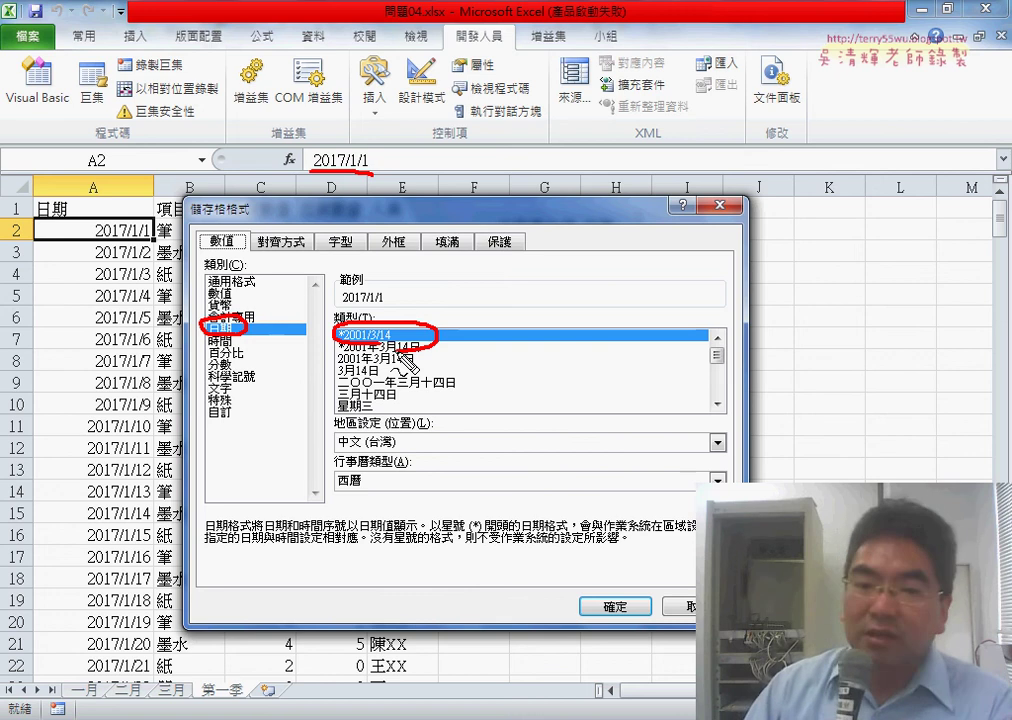
key(Escape)
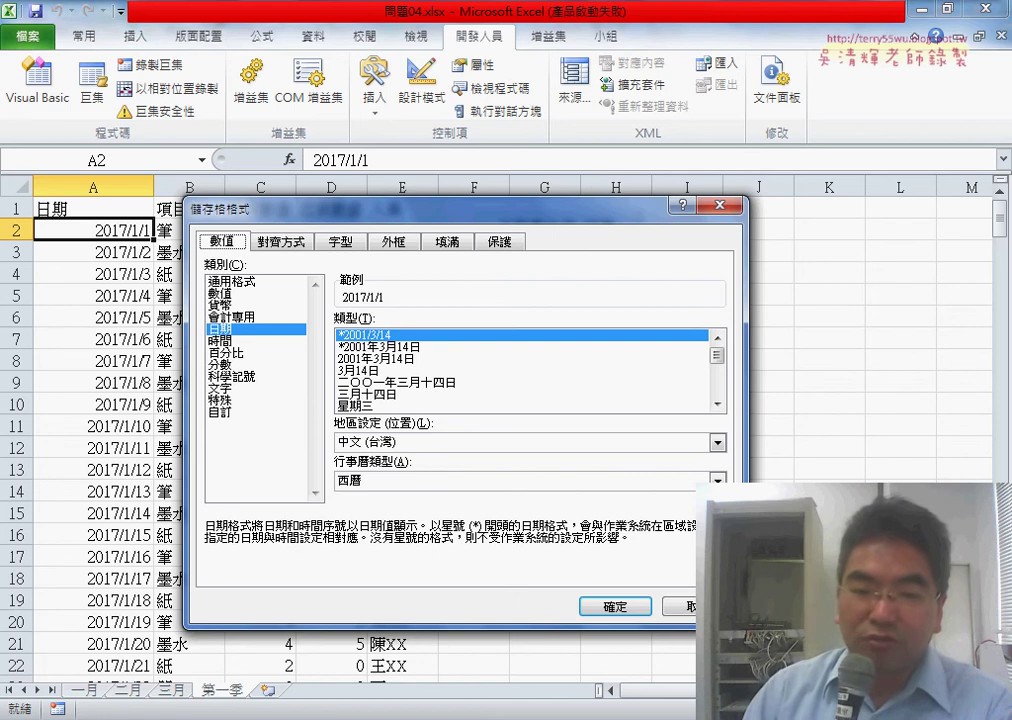
click(226, 680)
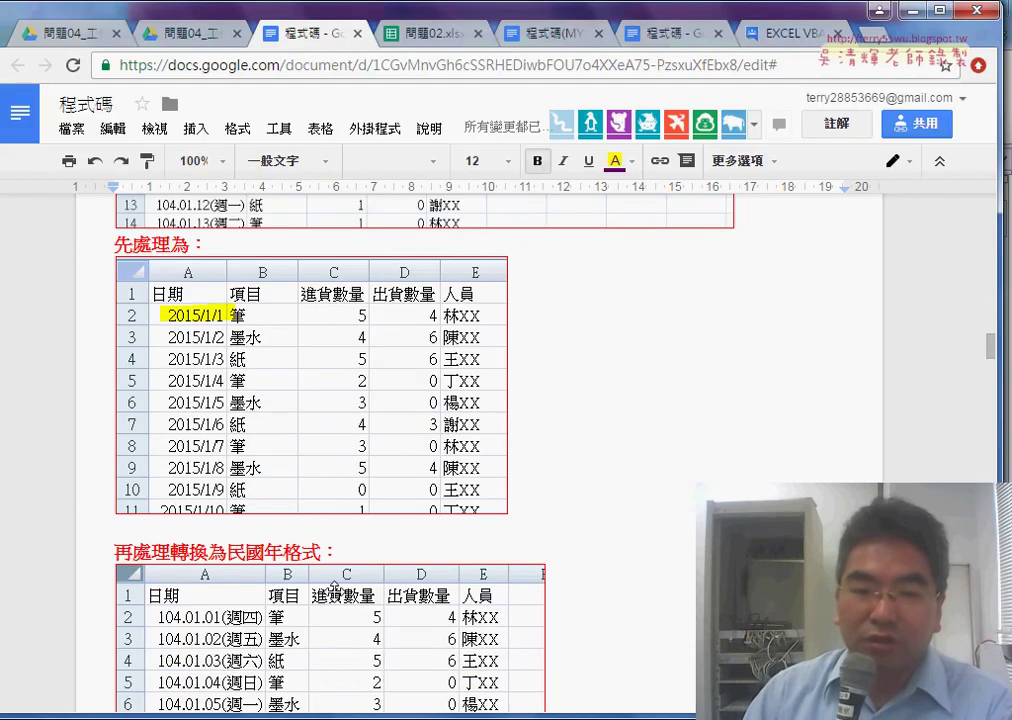
scroll(355, 551, up, 2)
scroll(355, 551, down, 4)
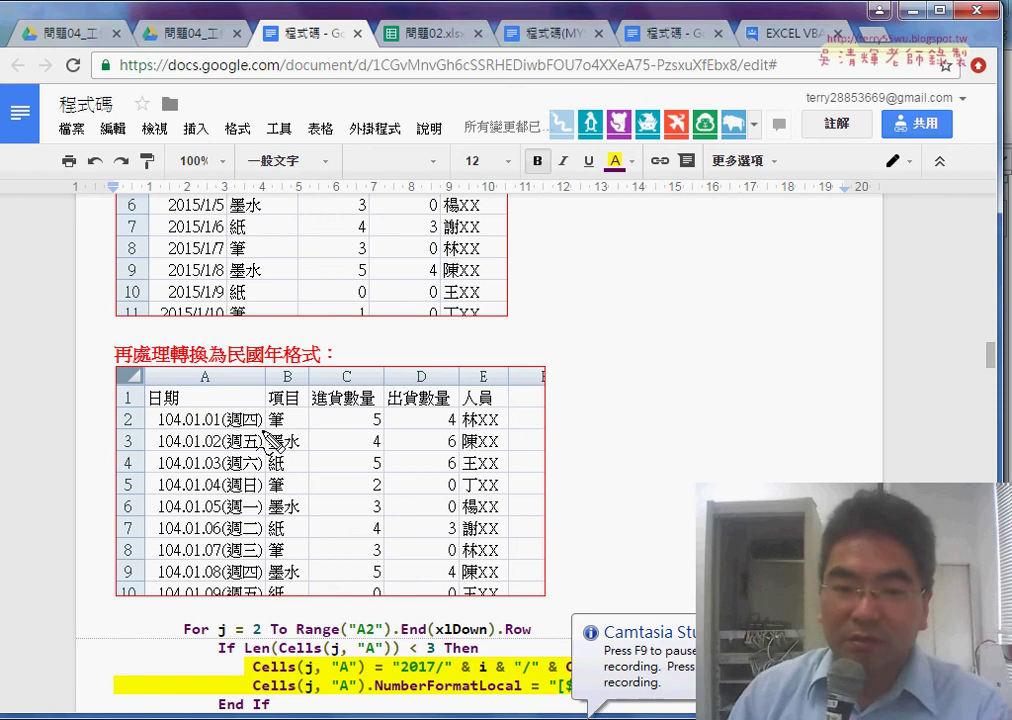
drag(168, 300, 222, 300)
mouse_move(150, 290)
mouse_down()
mouse_move(160, 423)
mouse_move(137, 438)
mouse_move(262, 436)
mouse_up()
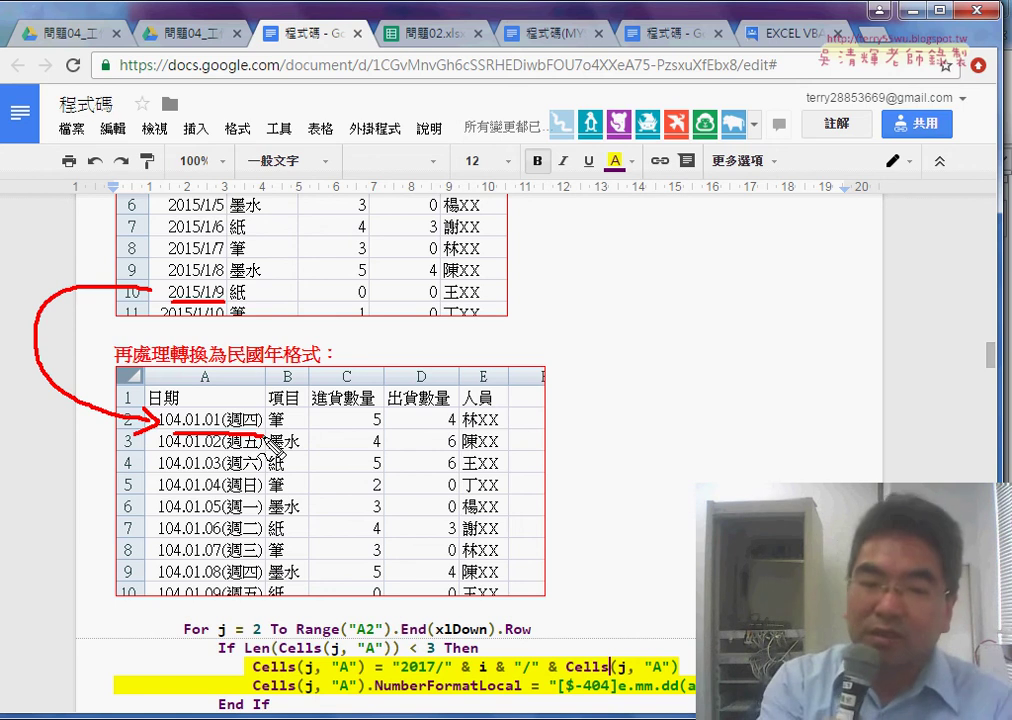
key(Escape)
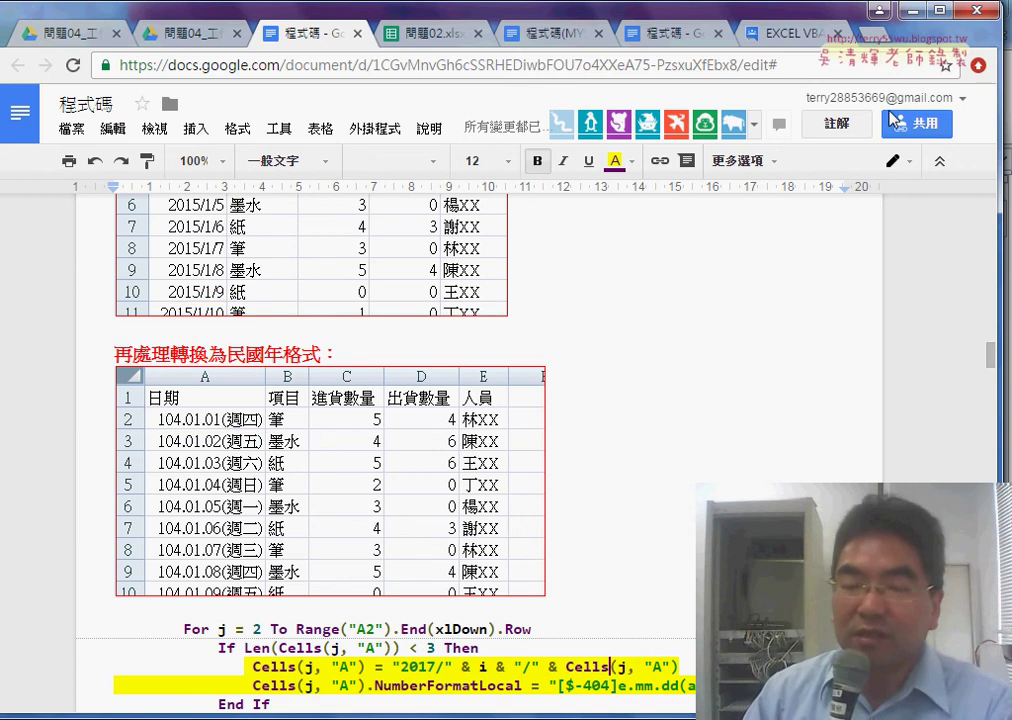
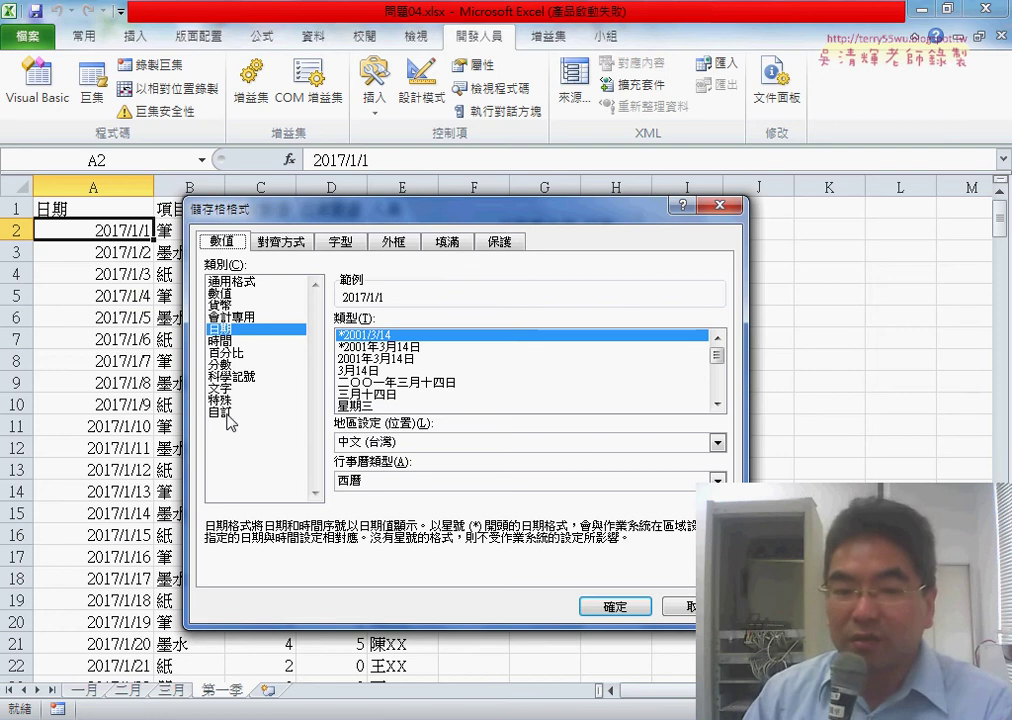
Set the date calendar type to 中華民國曆 with the 90/3/14 style, previewing 106/1/1.
drag(228, 422, 248, 340)
click(420, 480)
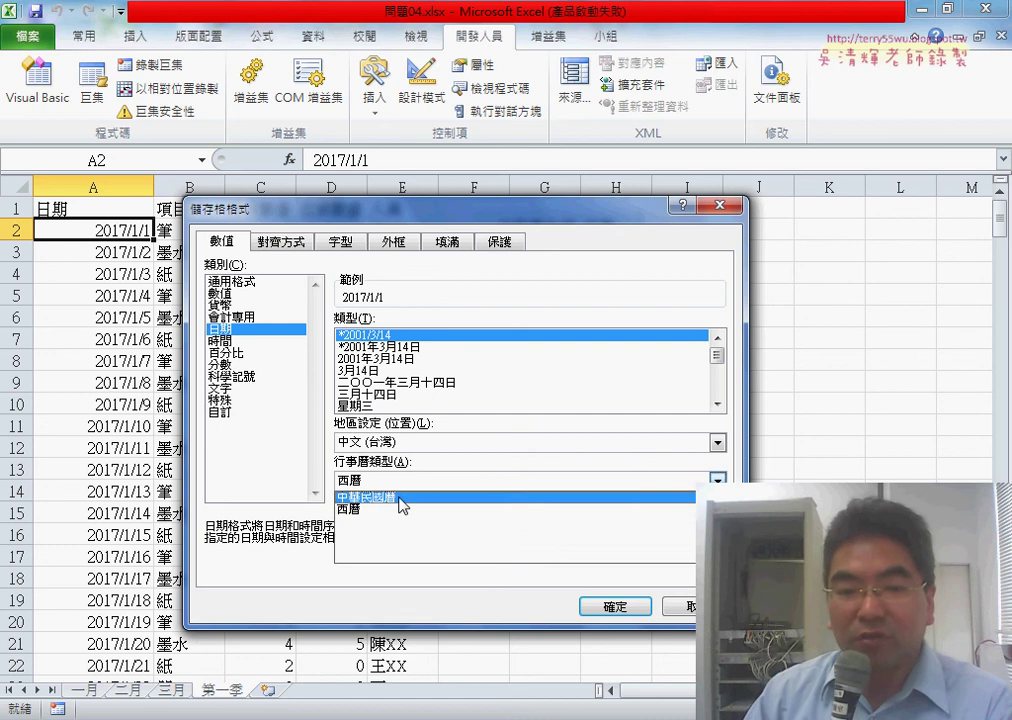
click(400, 498)
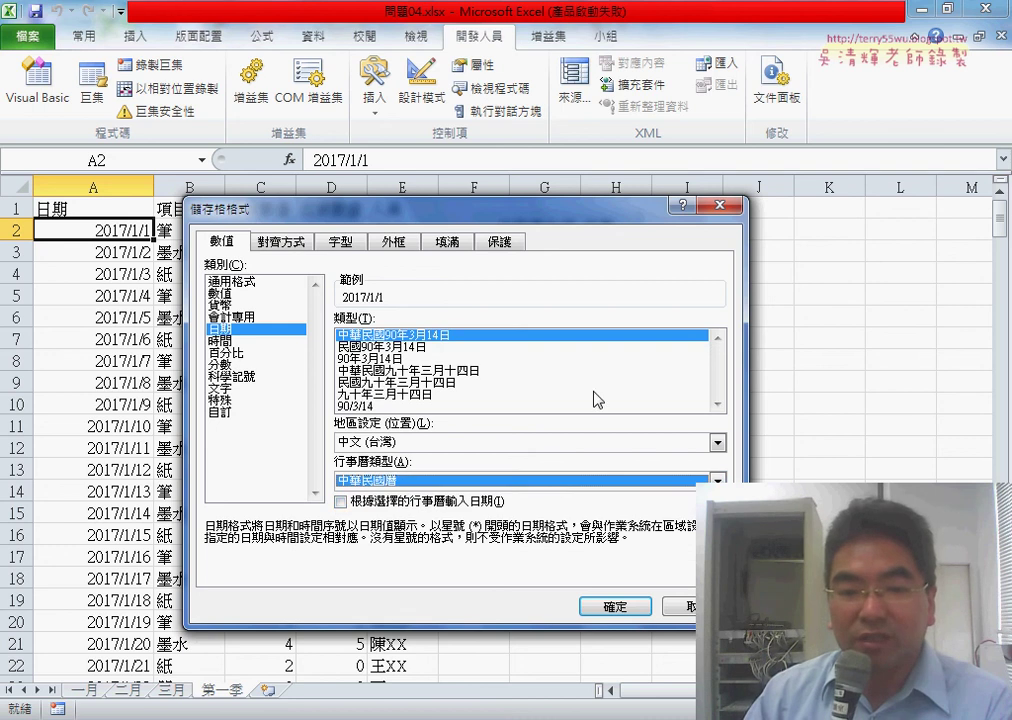
click(360, 406)
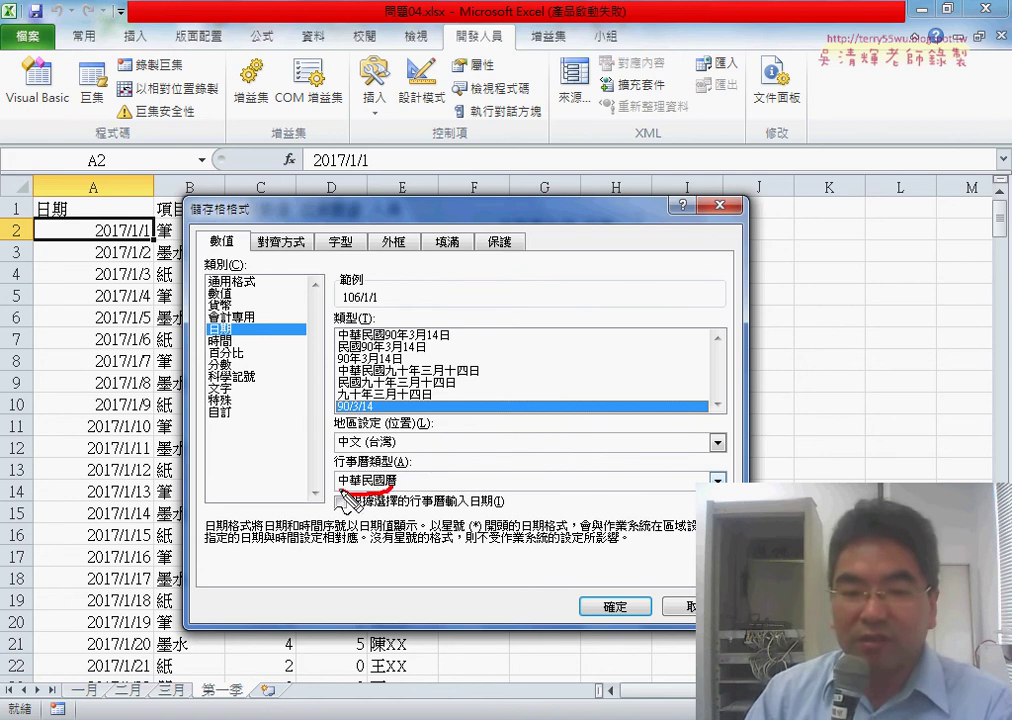
Circle the ROC calendar, the 90/3/14 style and the Custom category, then erase the marks.
drag(372, 490, 376, 488)
drag(374, 402, 372, 420)
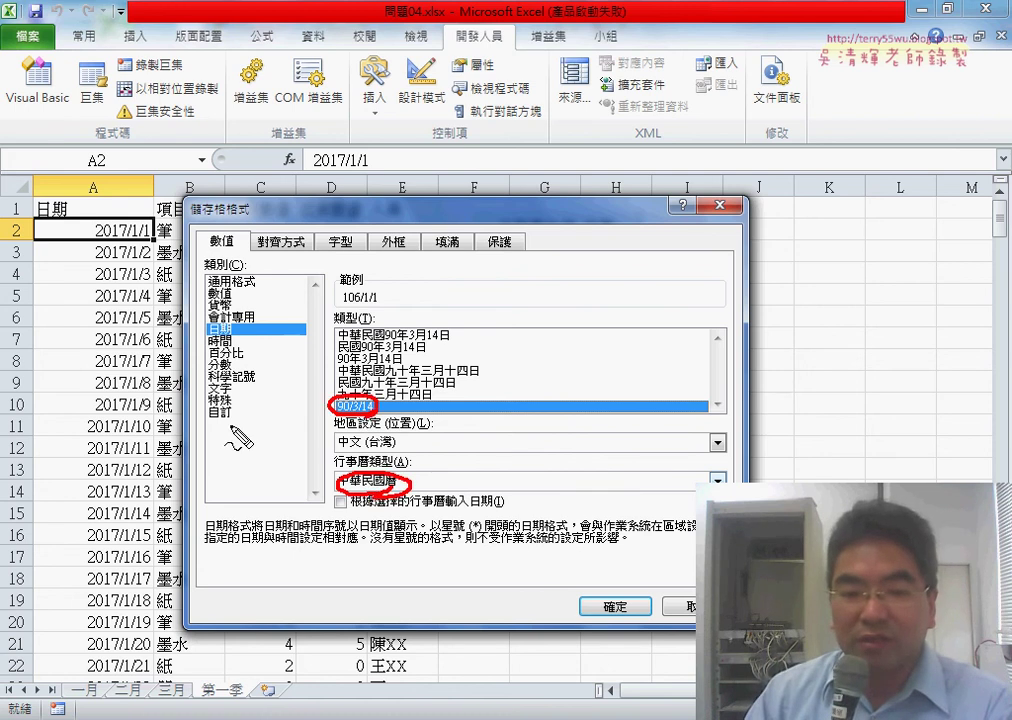
drag(230, 408, 234, 424)
mouse_move(326, 408)
mouse_down()
mouse_move(240, 412)
mouse_move(258, 420)
mouse_up()
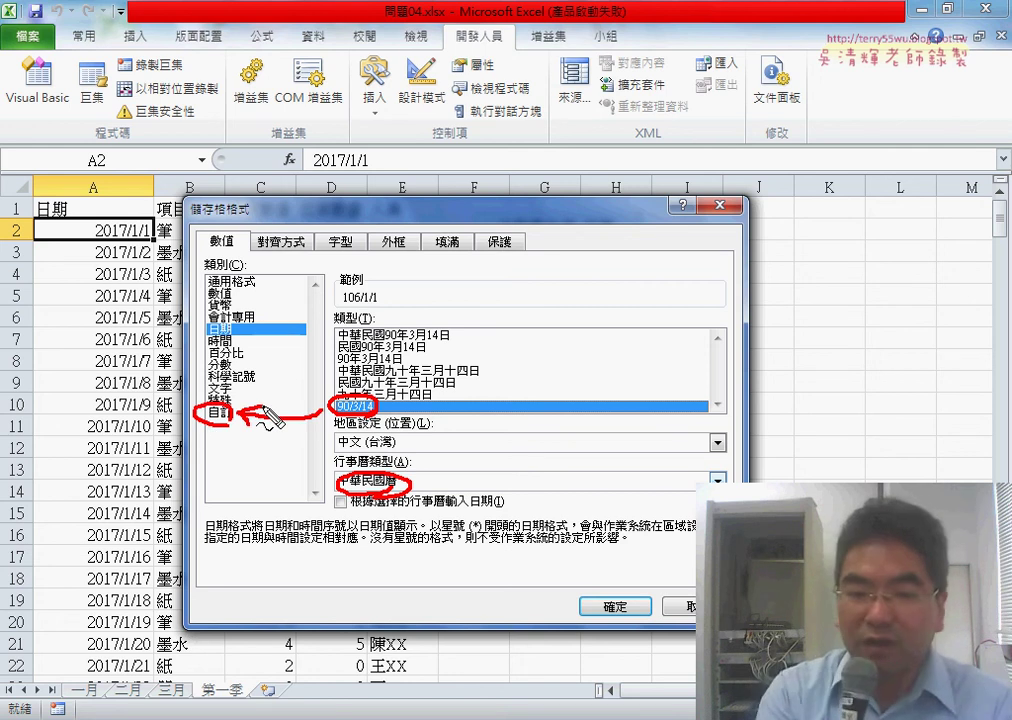
key(Escape)
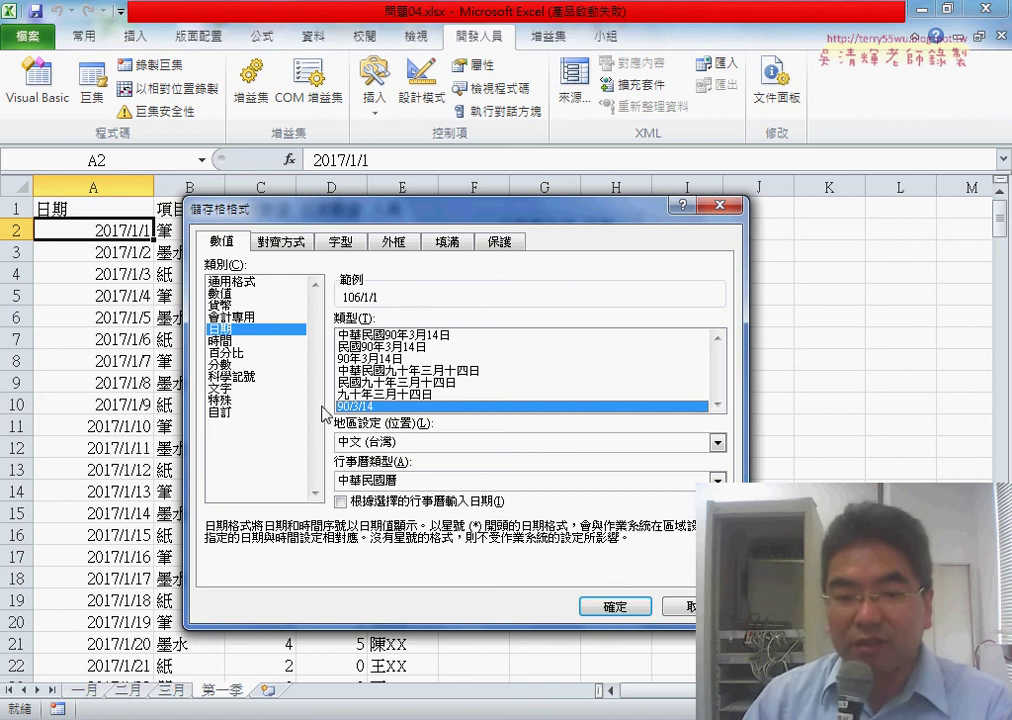
Edit the Custom type code to [$-404]e.mm.dd(aaa);@ so A2 previews 106.01.01(週日).
click(220, 412)
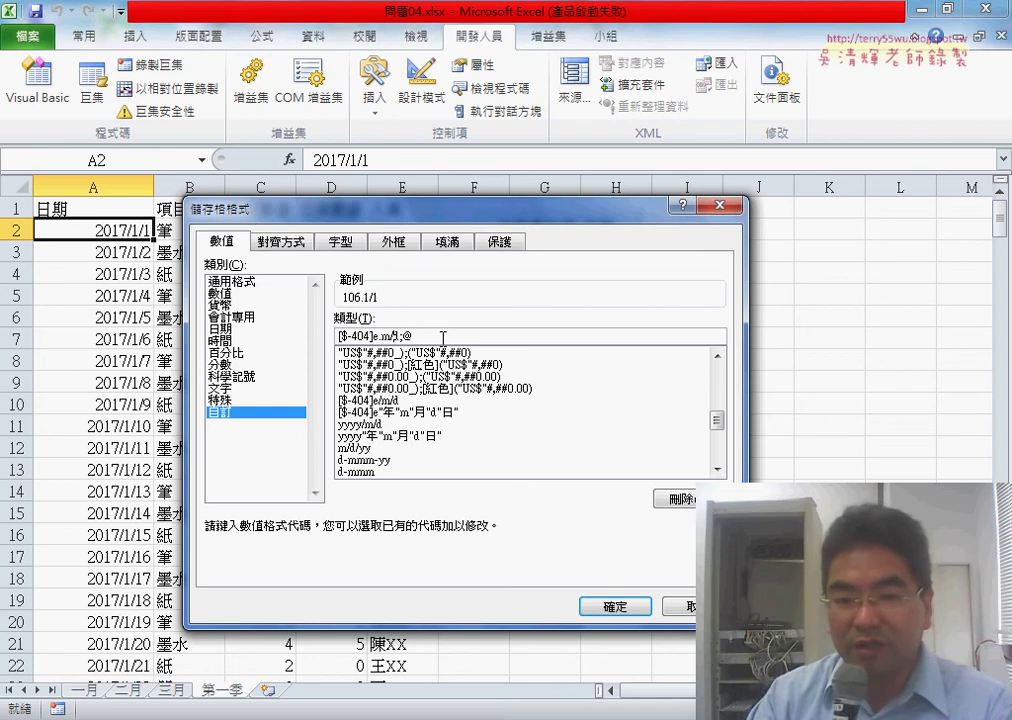
key(BackSpace)
text(.)
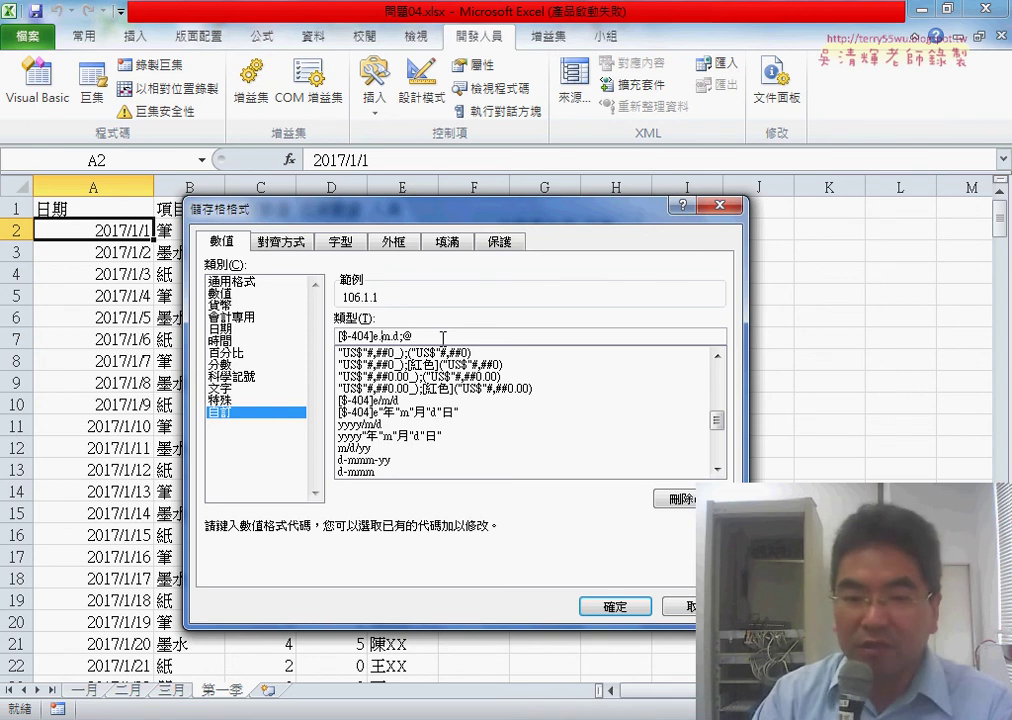
text(m.)
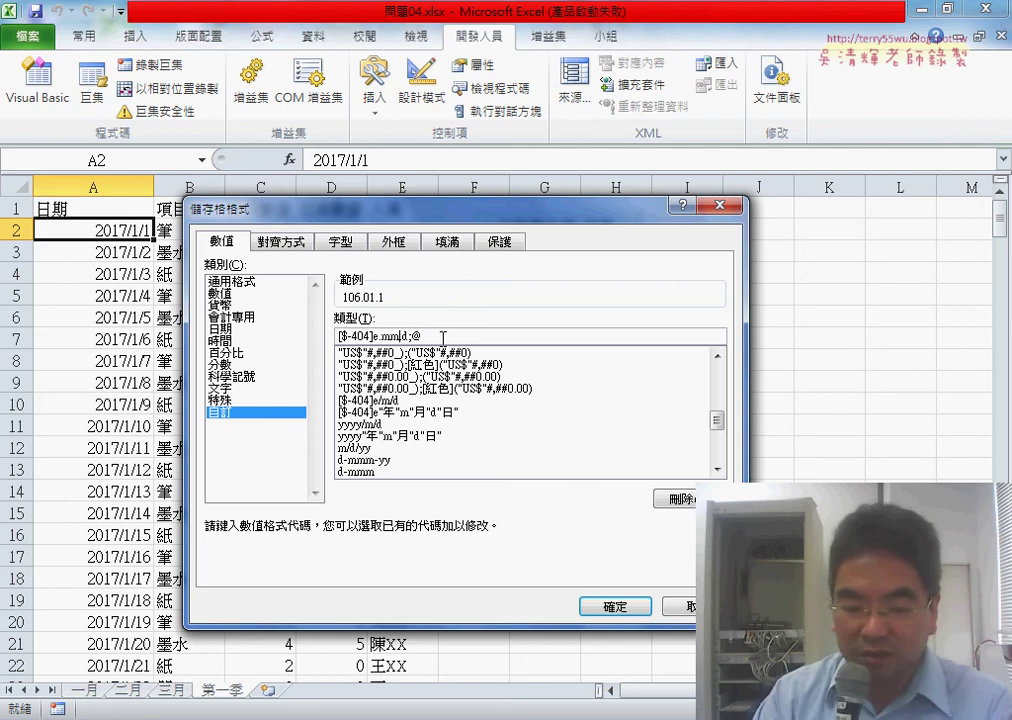
text(dd)
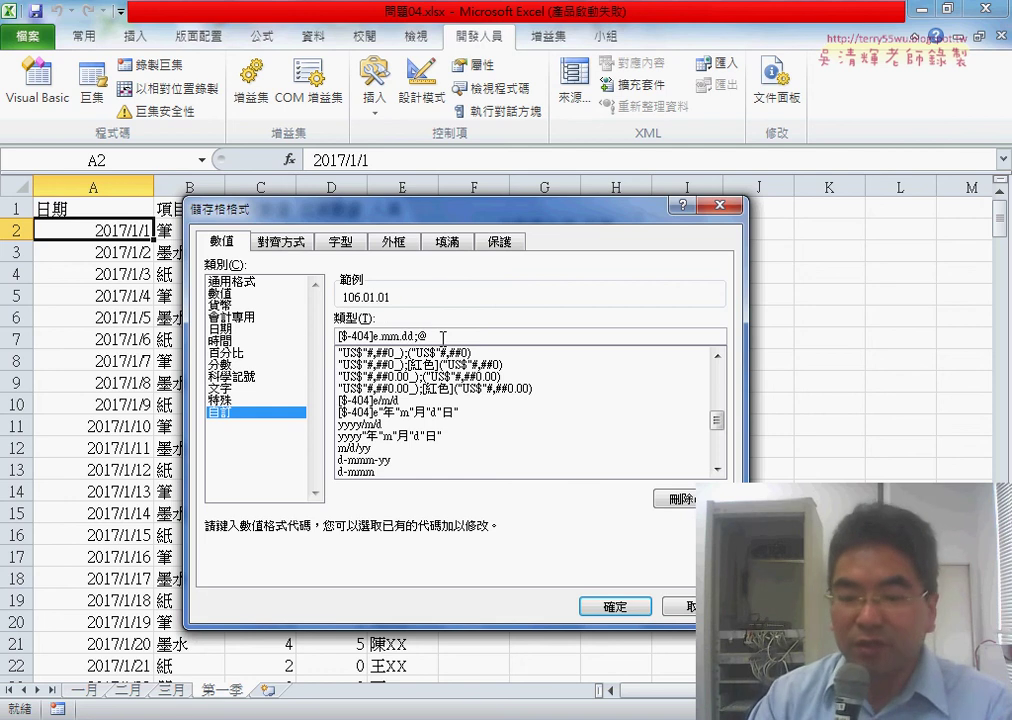
text(()
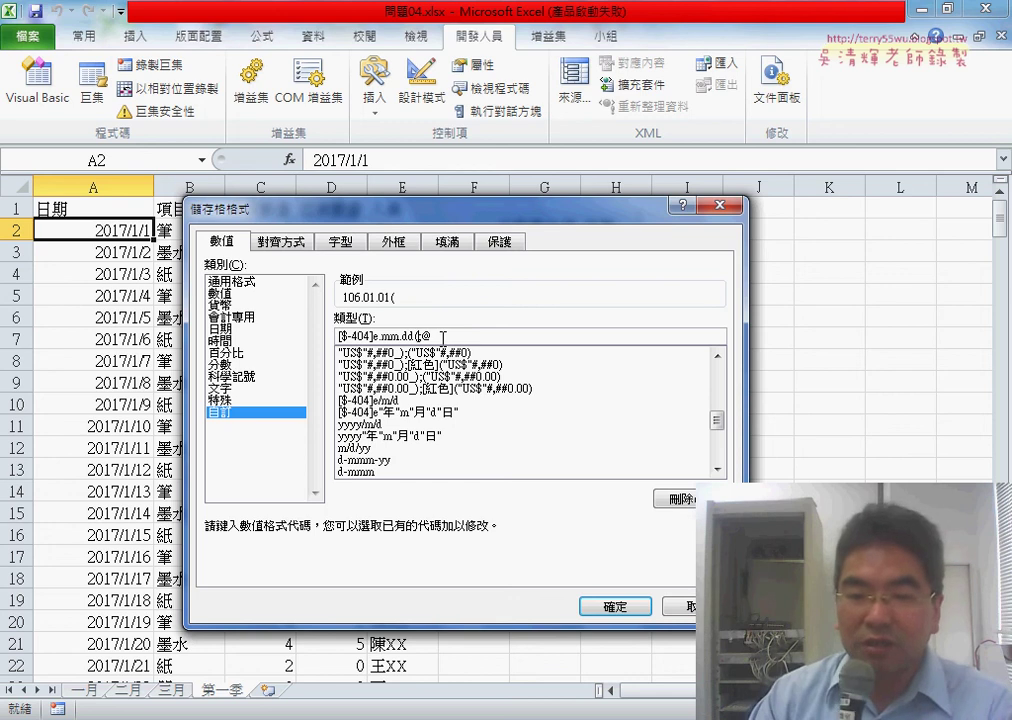
text())
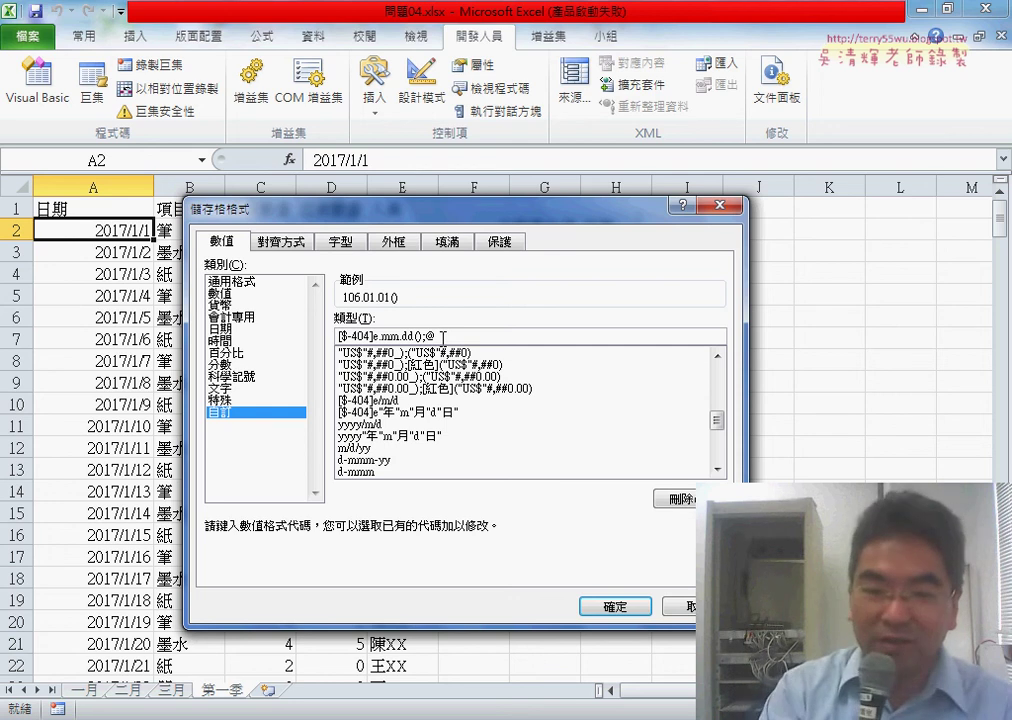
text(aaa)
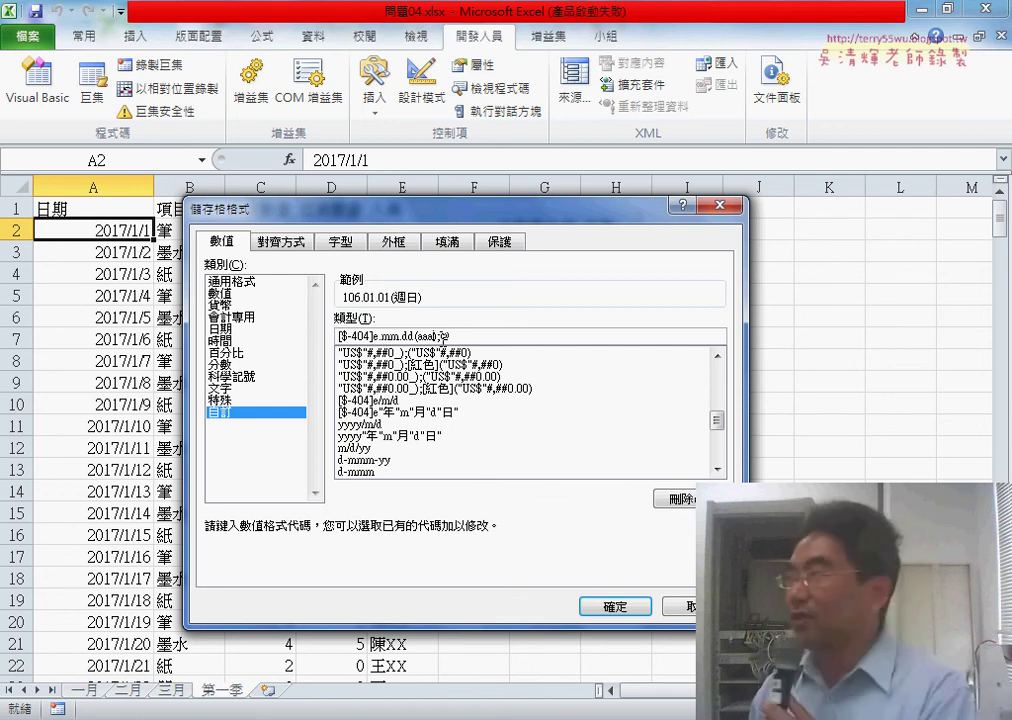
text(a)
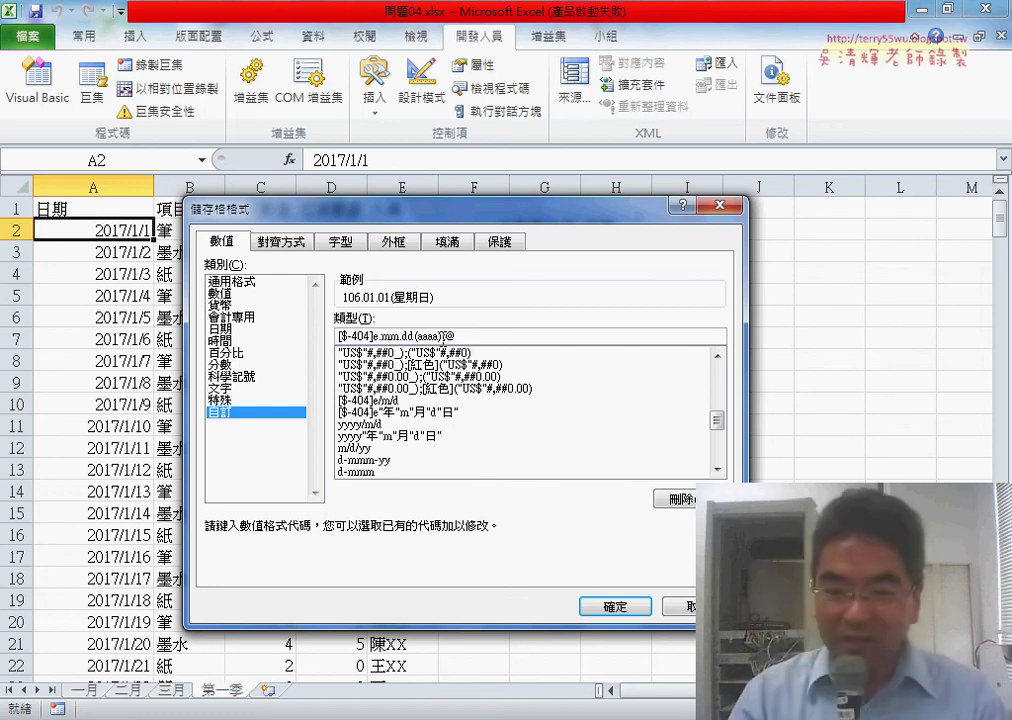
key(BackSpace)
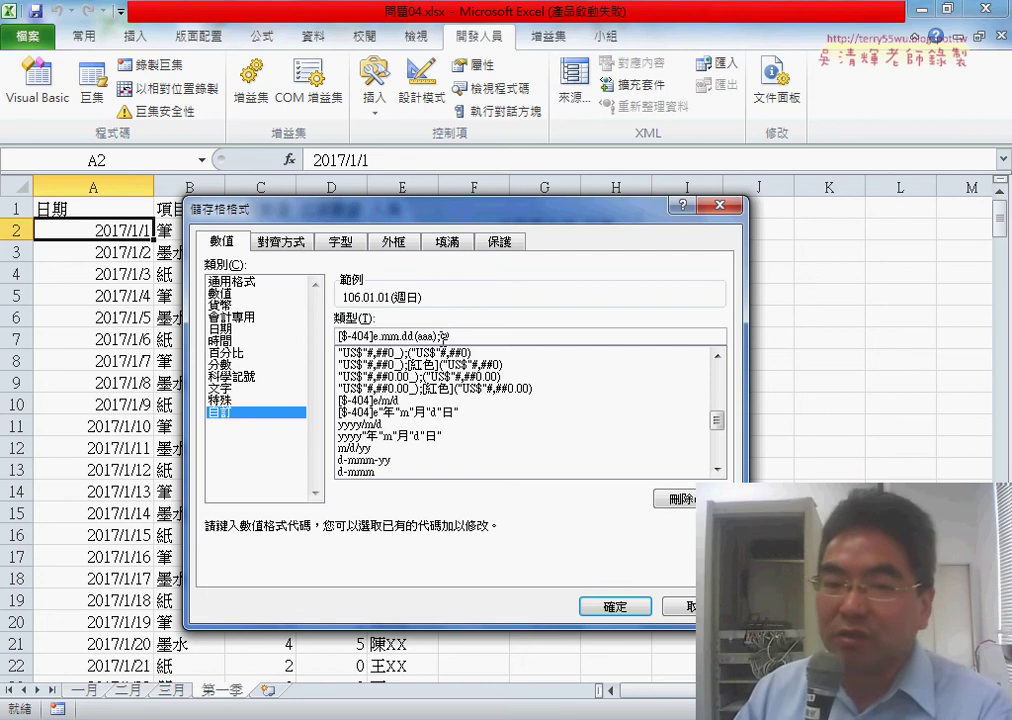
drag(483, 338, 320, 343)
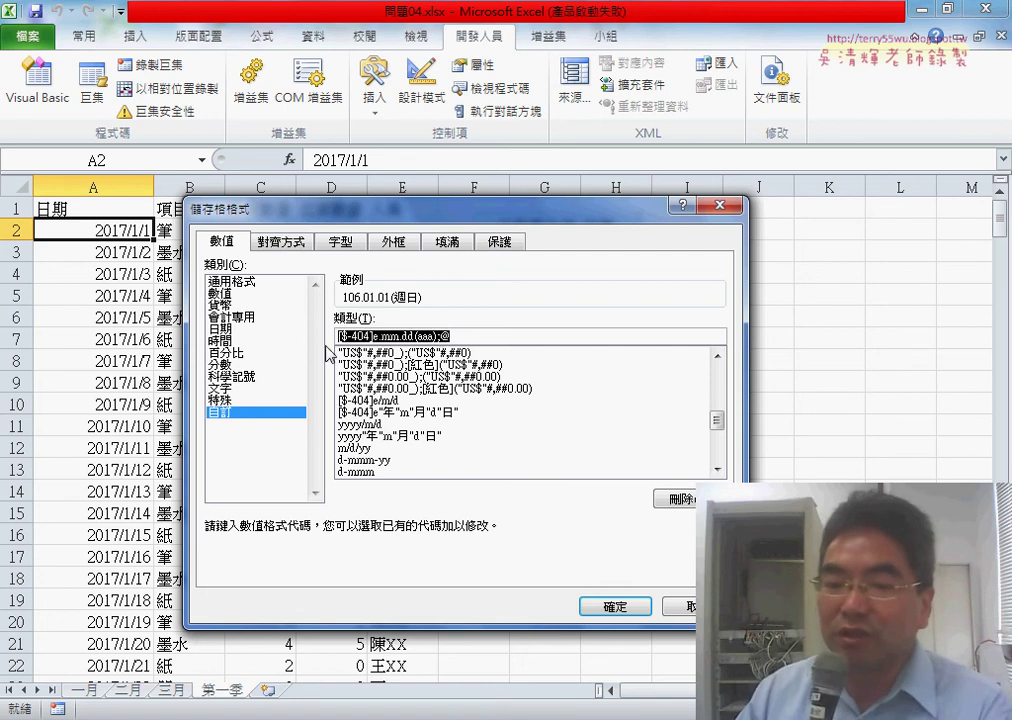
Apply the format so A2 shows 106.01.01(週日), then copy its custom code from Format Cells.
click(615, 607)
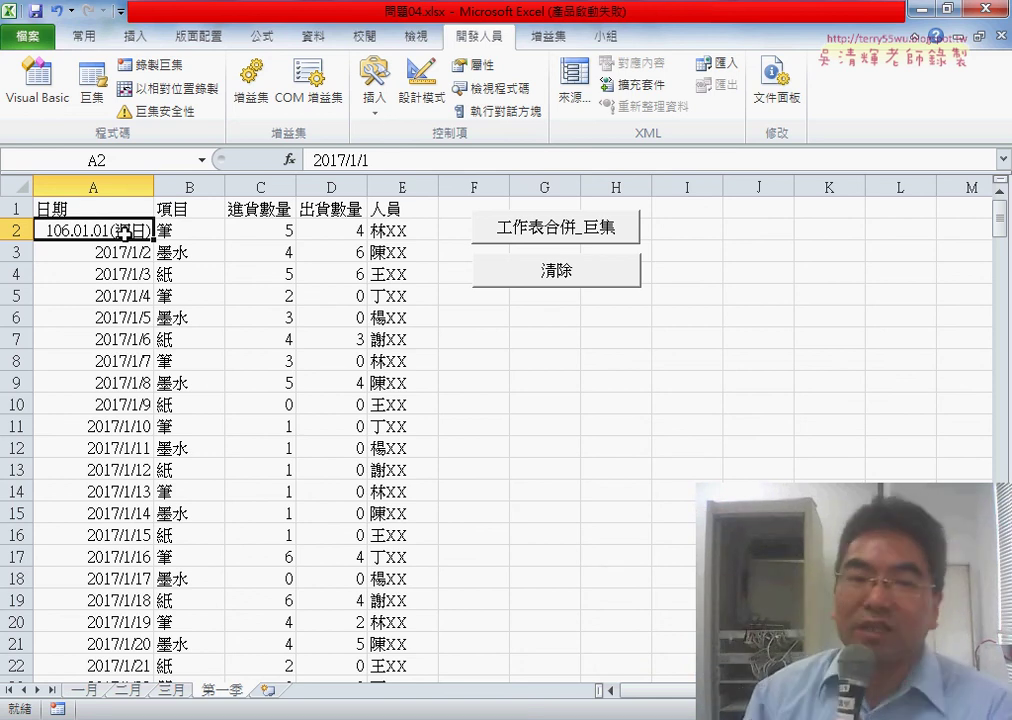
right_click(120, 226)
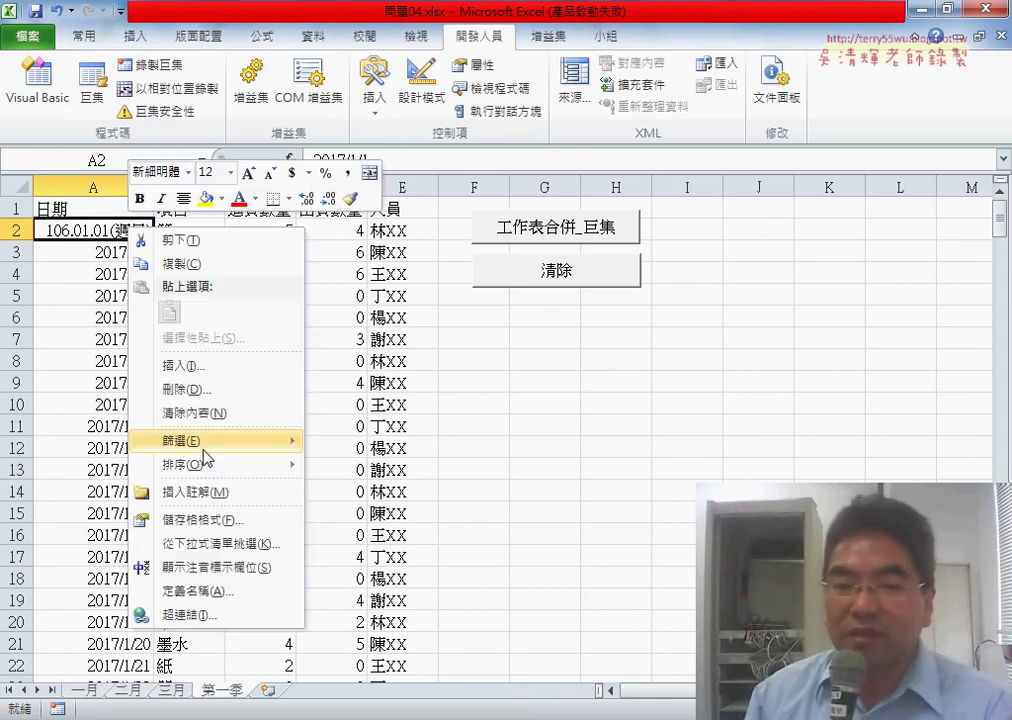
click(205, 517)
drag(380, 298, 772, 165)
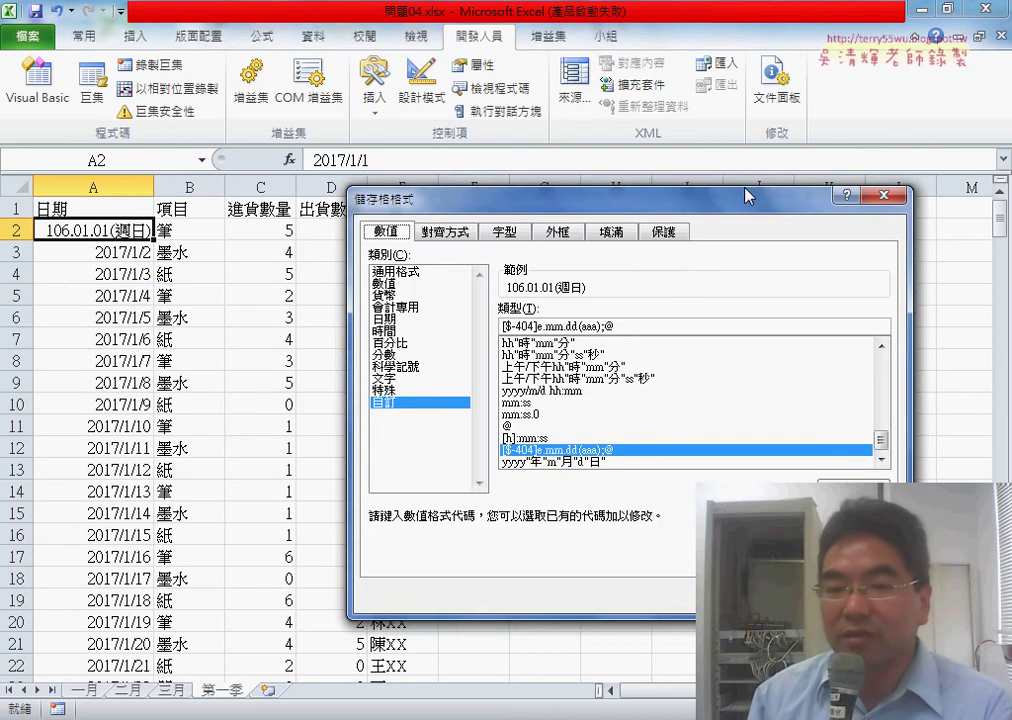
drag(687, 296, 533, 288)
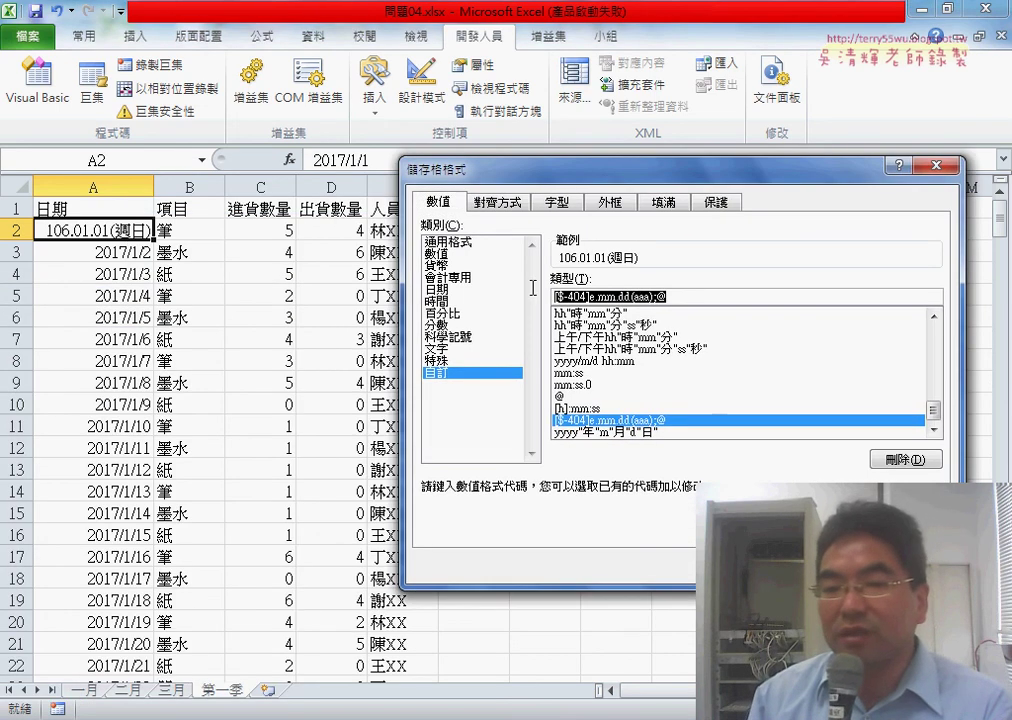
right_click(639, 300)
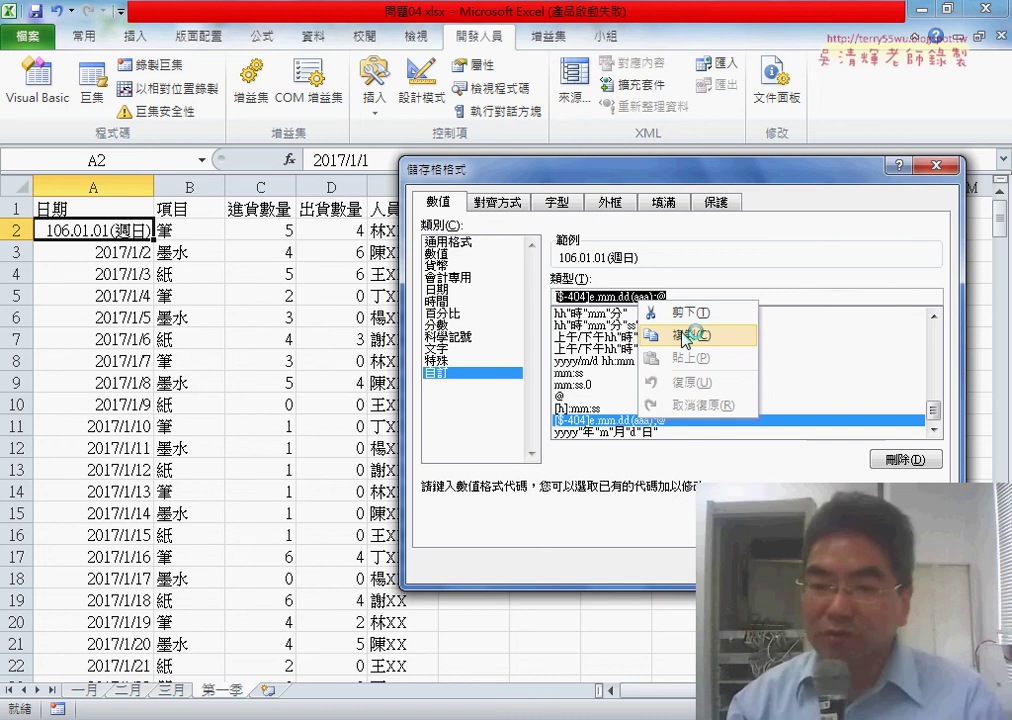
click(684, 337)
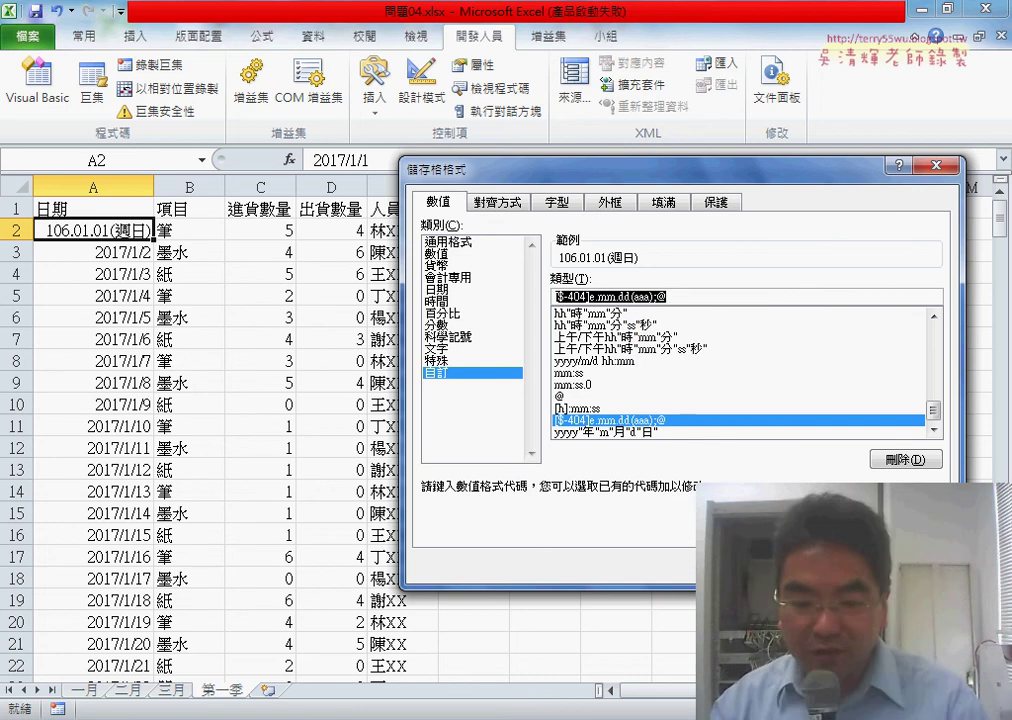
key(Escape)
In the VBA editor, add a cells.NumberFormatLocal line below the column A date assignment.
key(alt+F11)
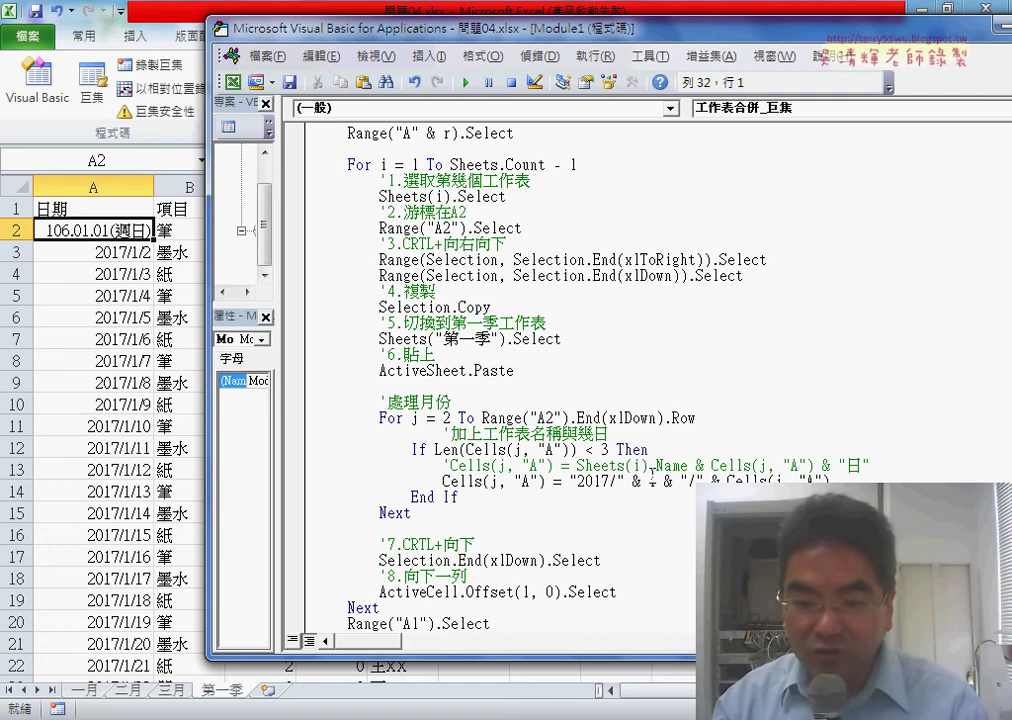
drag(830, 481, 459, 481)
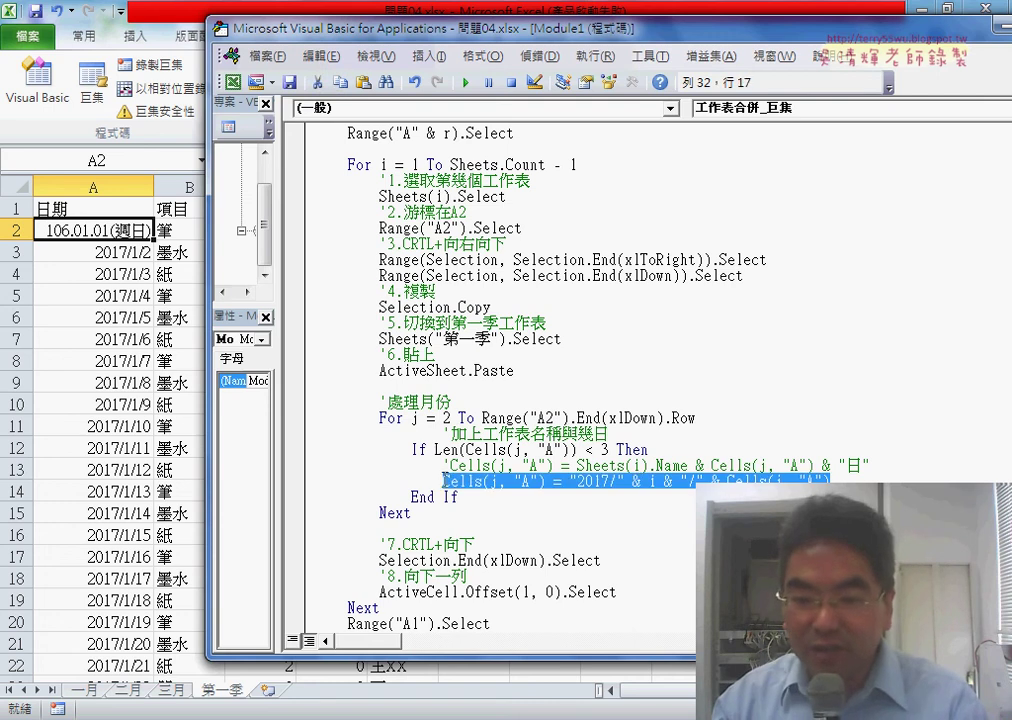
click(848, 481)
key(Return)
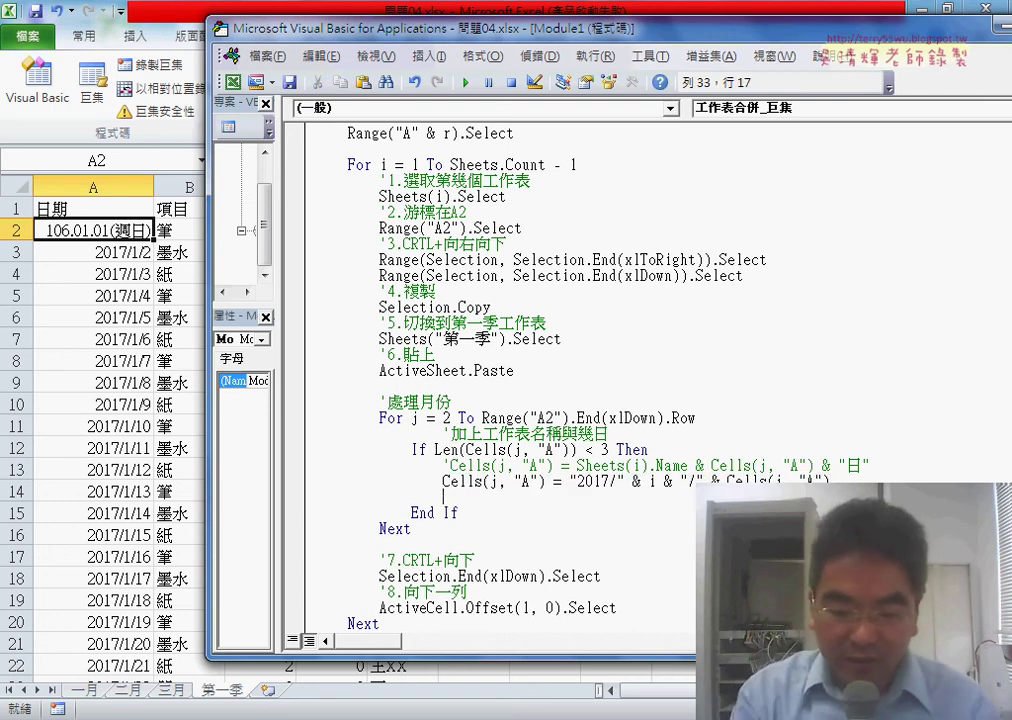
text(cel)
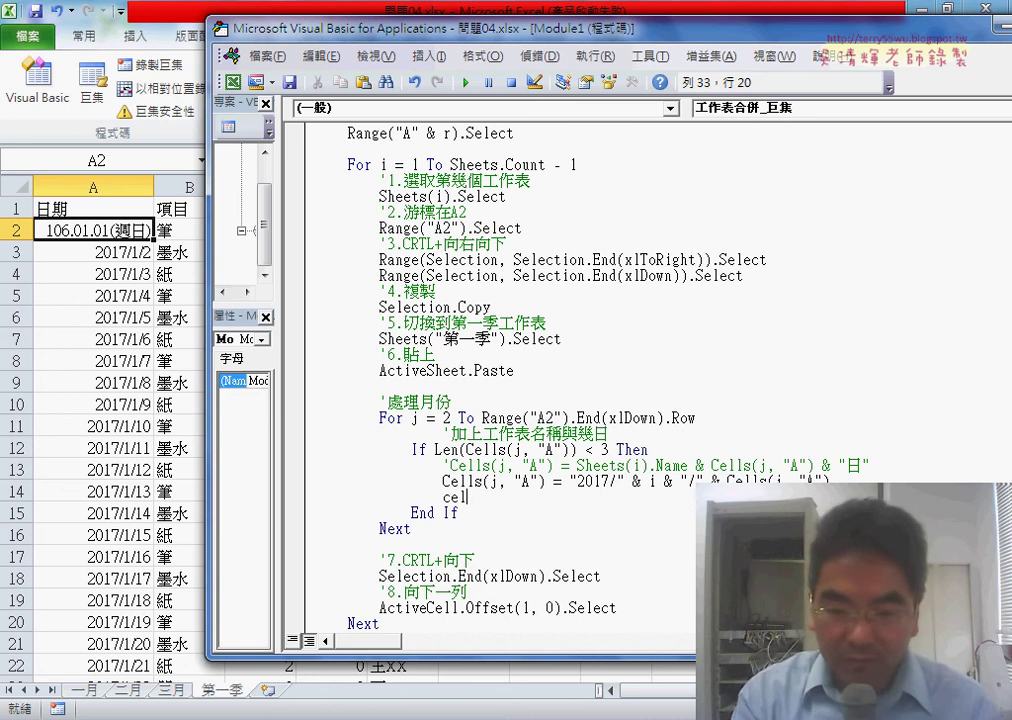
text(ls)
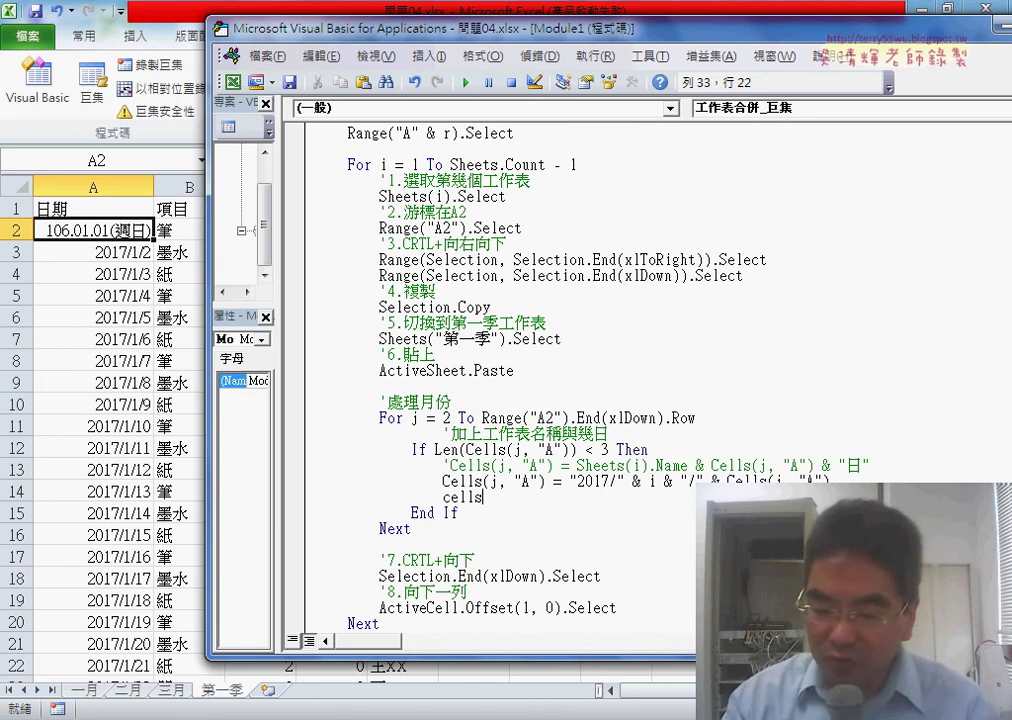
text(.)
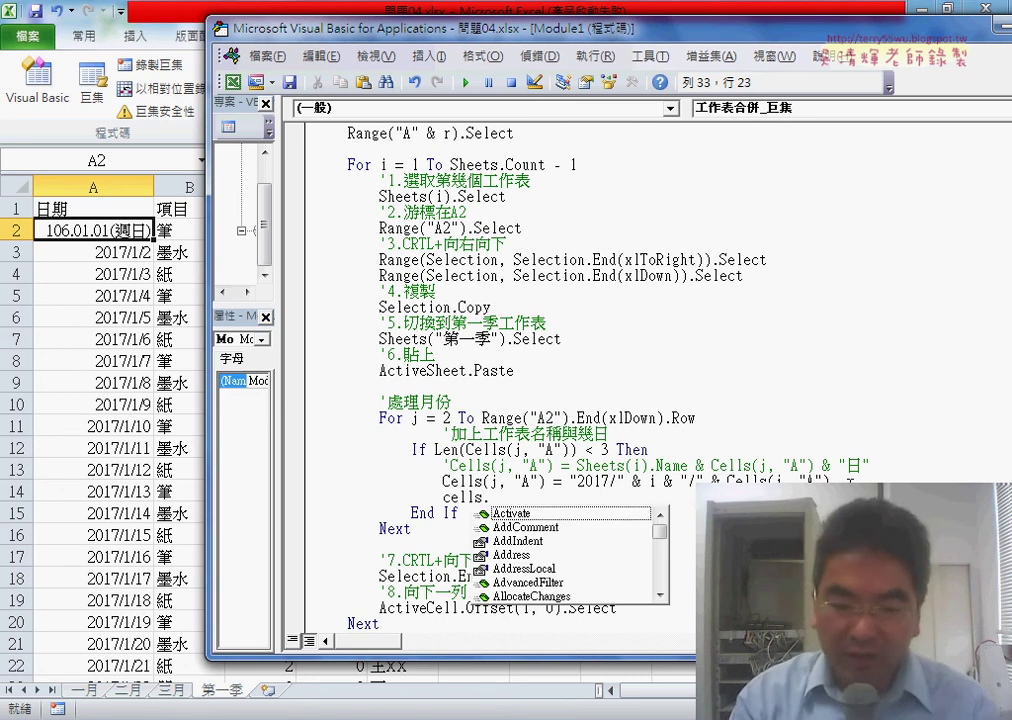
text(n)
key(Down)
key(Down)
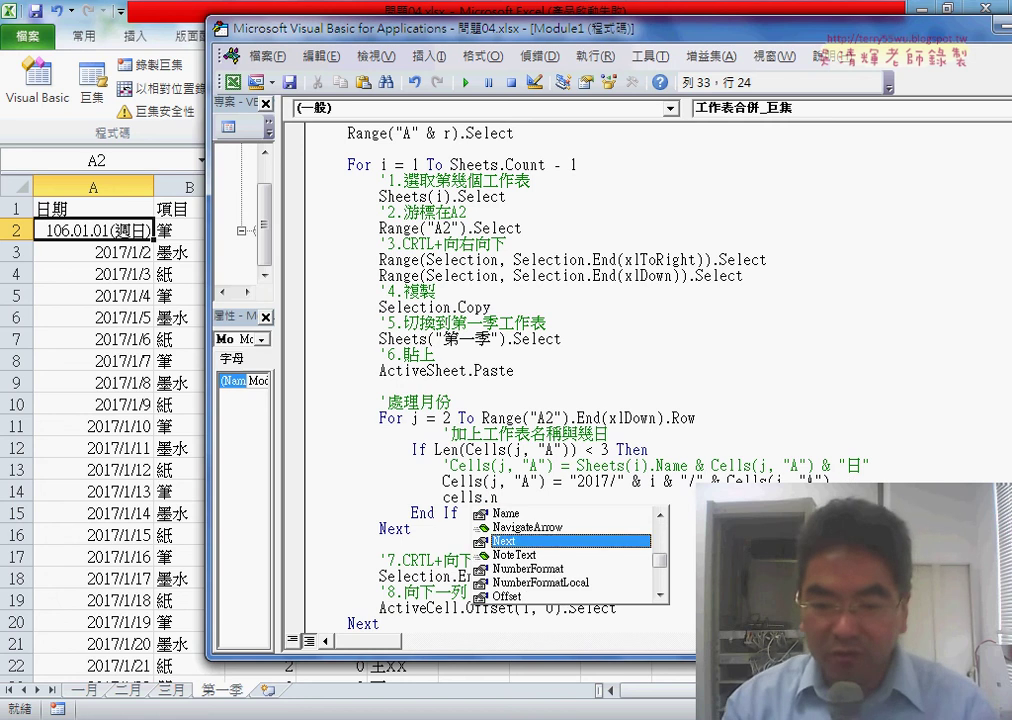
key(Down)
key(Down)
key(Down)
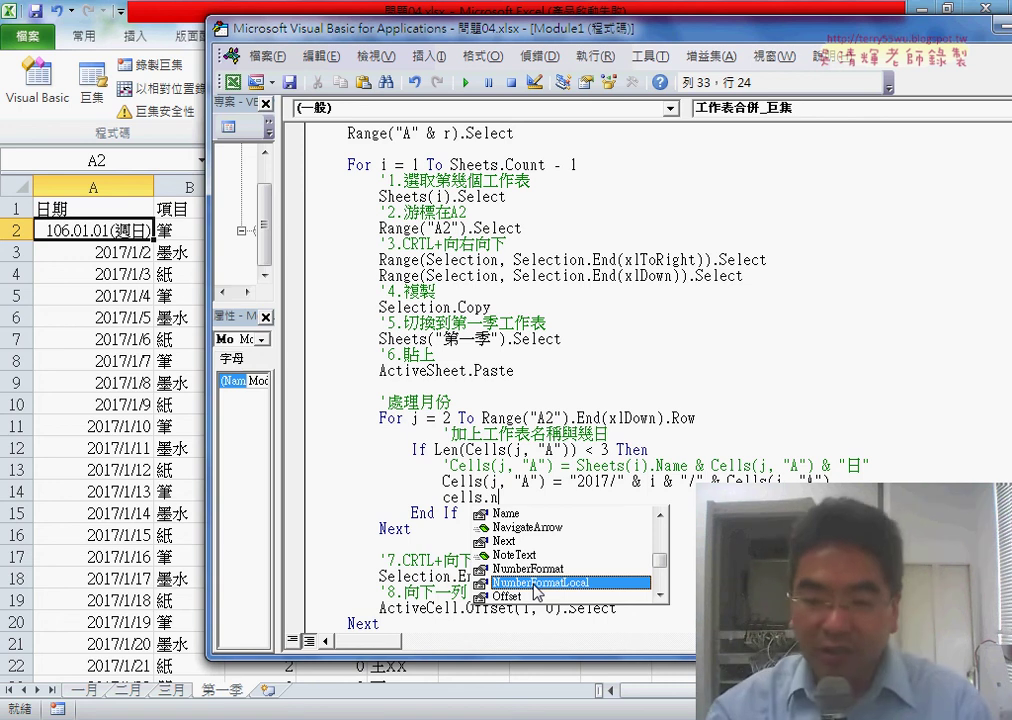
double_click(537, 583)
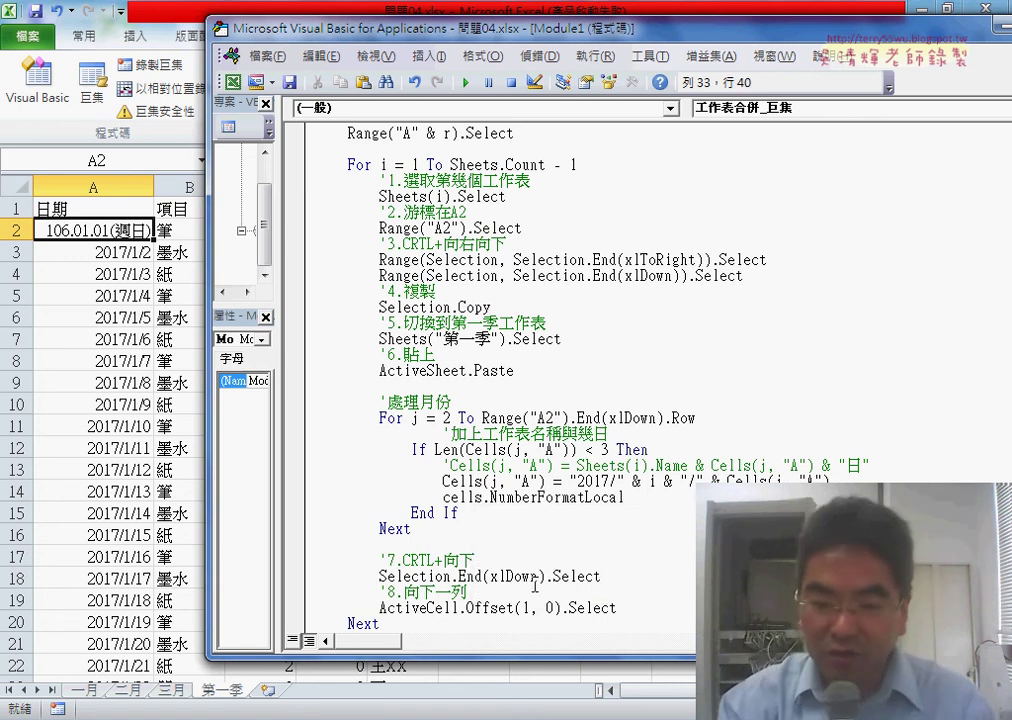
Paste the [$-404]e.mm.dd(aaa);@ format string between the quotation marks.
key(Left)
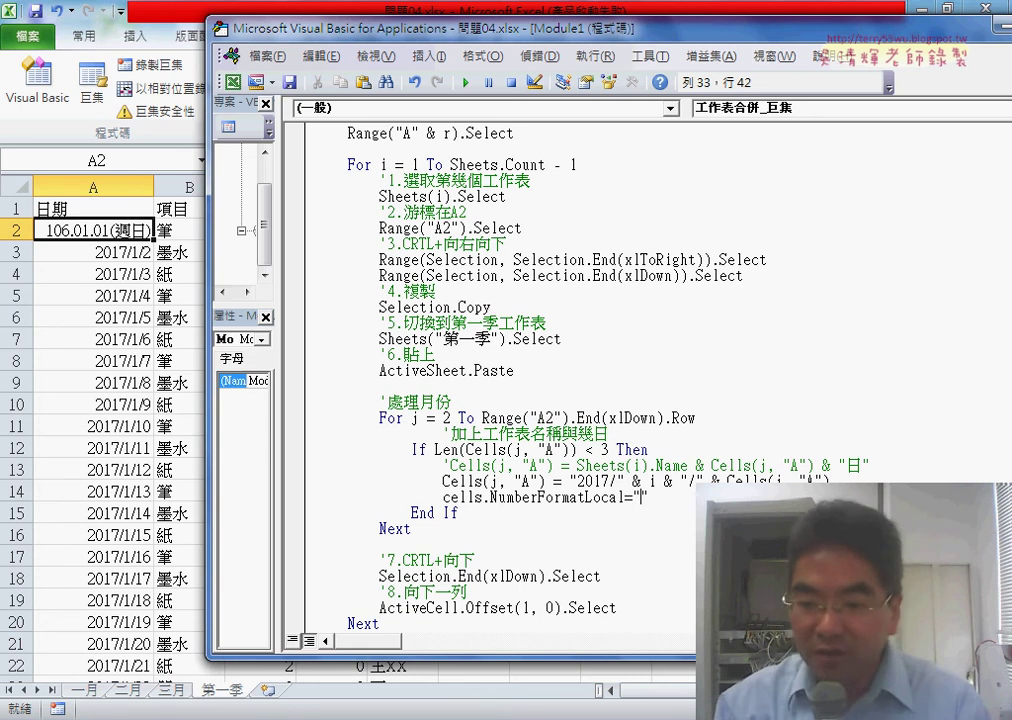
key(ctrl+v)
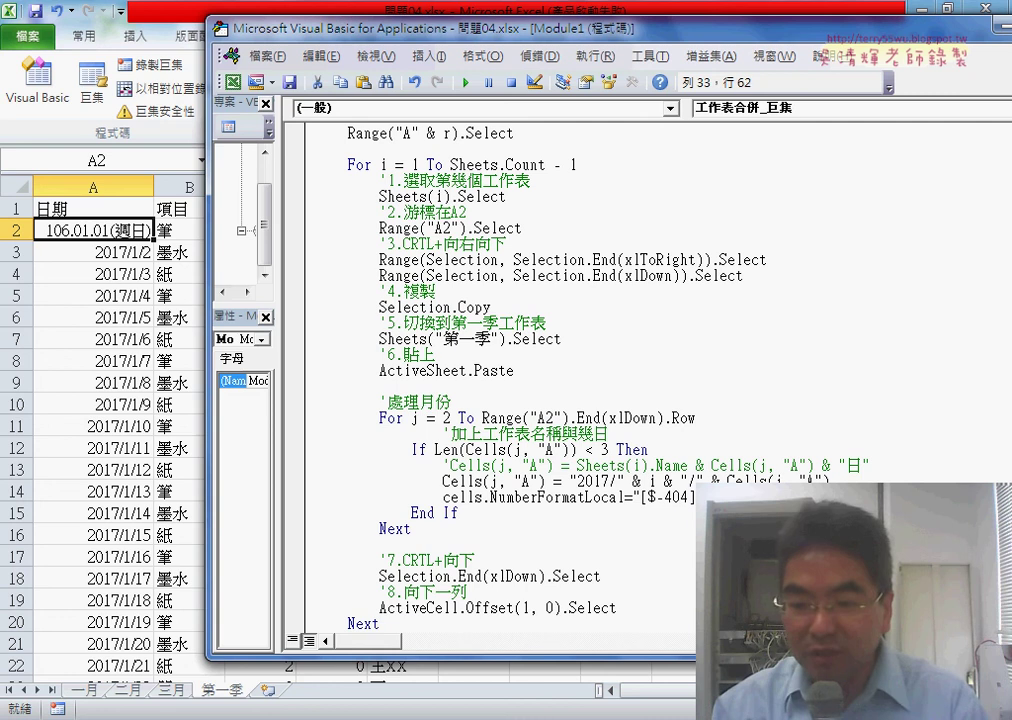
drag(760, 497, 648, 497)
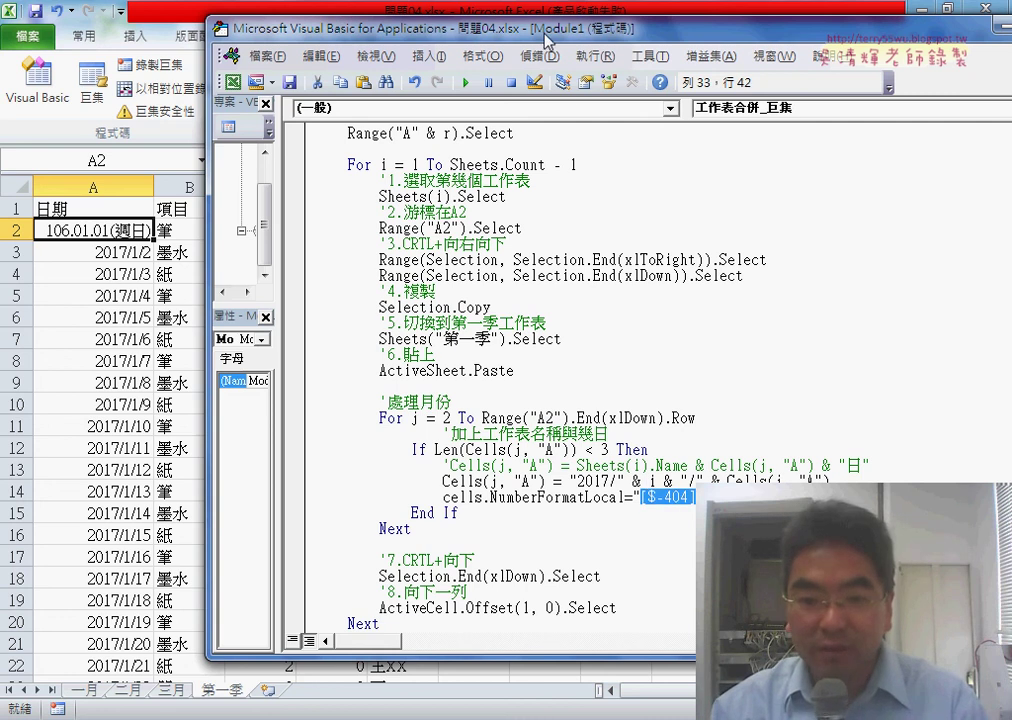
drag(547, 38, 560, 22)
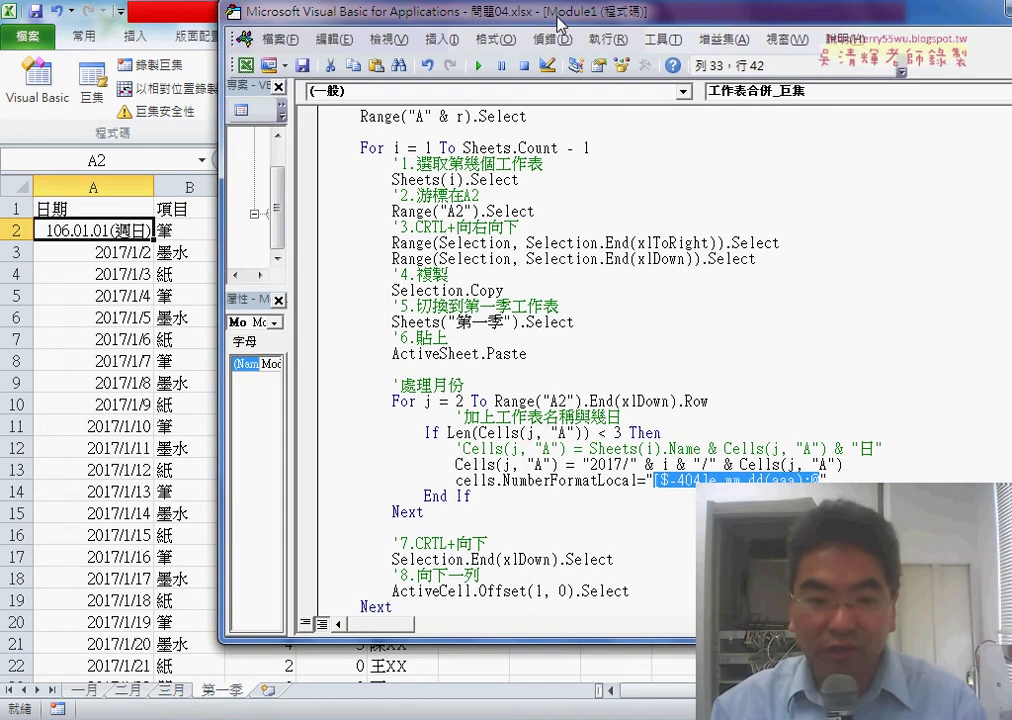
Copy the [$-404]e.mm.dd(aaa);@ code from A2's Custom format box and return to VBA.
right_click(107, 229)
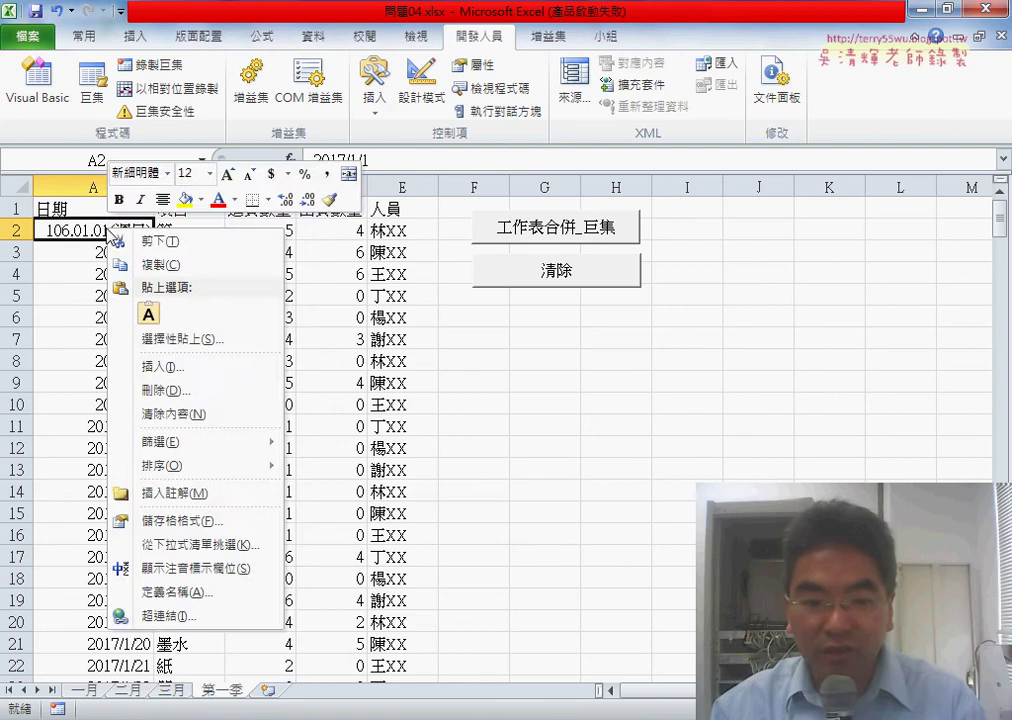
click(204, 534)
drag(283, 306, 560, 162)
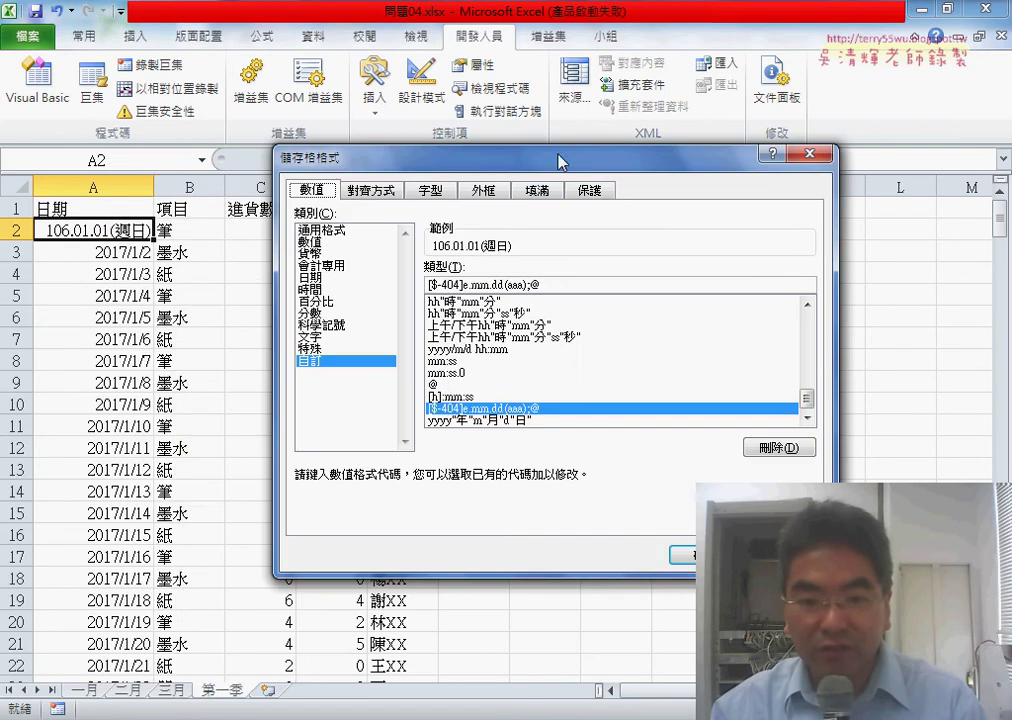
right_click(484, 287)
click(522, 327)
key(alt+F11)
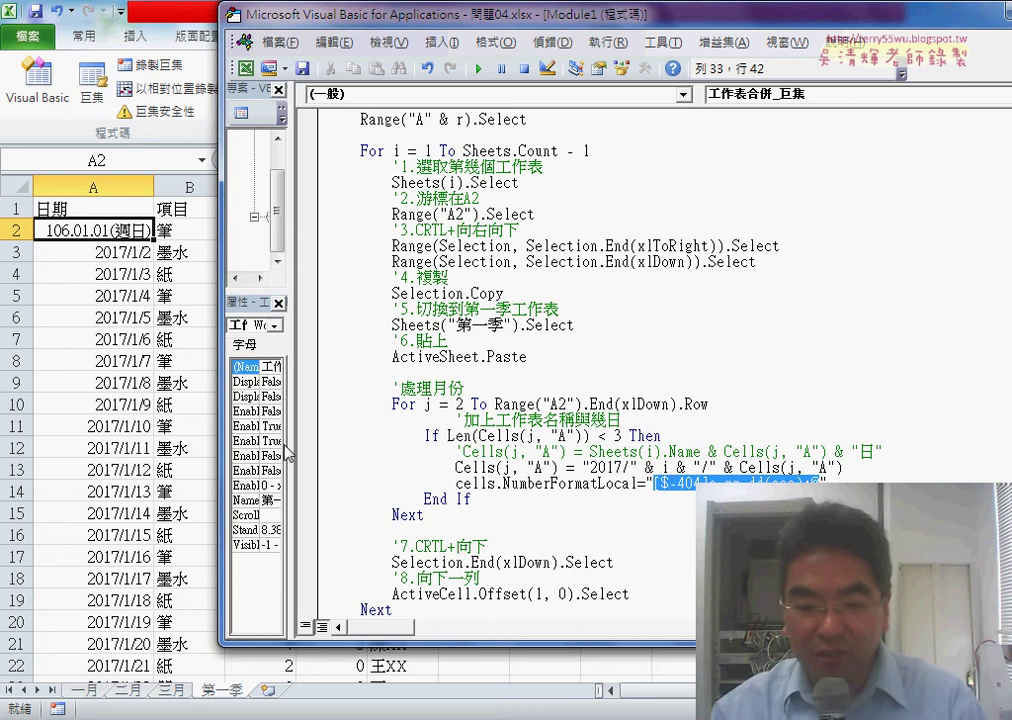
Paste the format code into the macro line and close Excel's Format Cells dialog.
key(ctrl+v)
key(alt+F11)
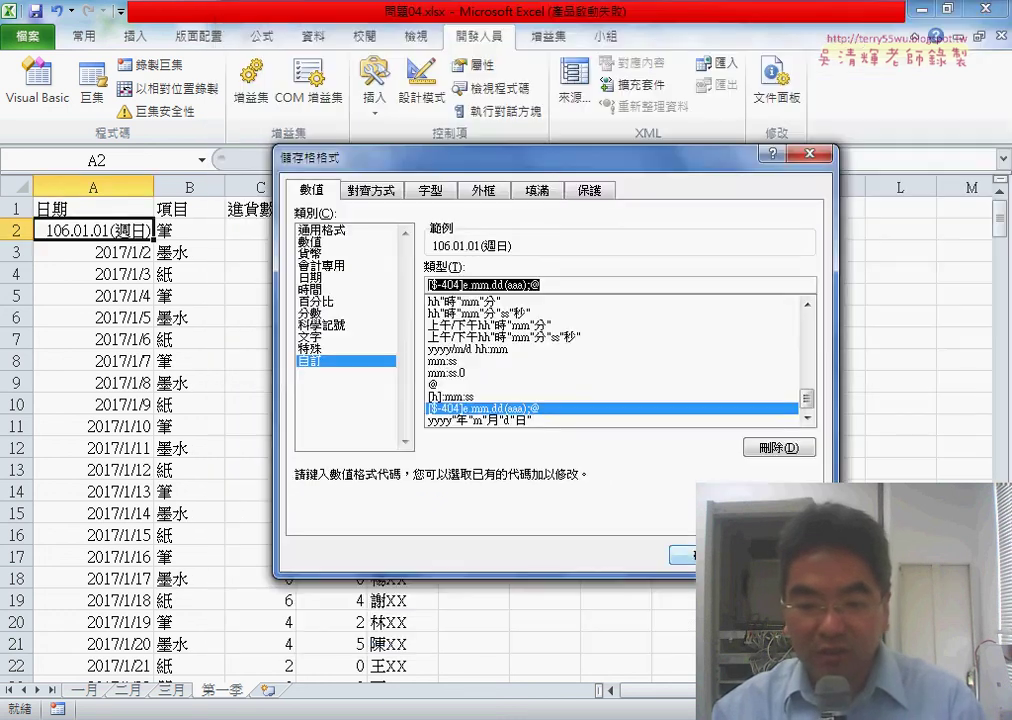
key(Escape)
key(alt+F11)
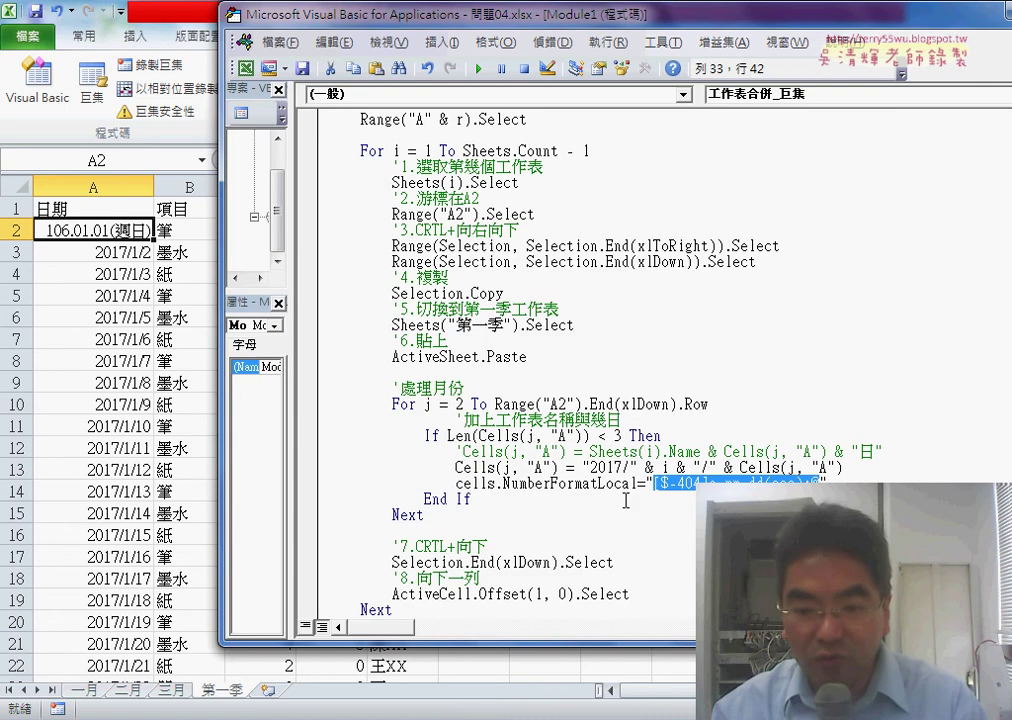
key(Left)
key(Left)
key(Left)
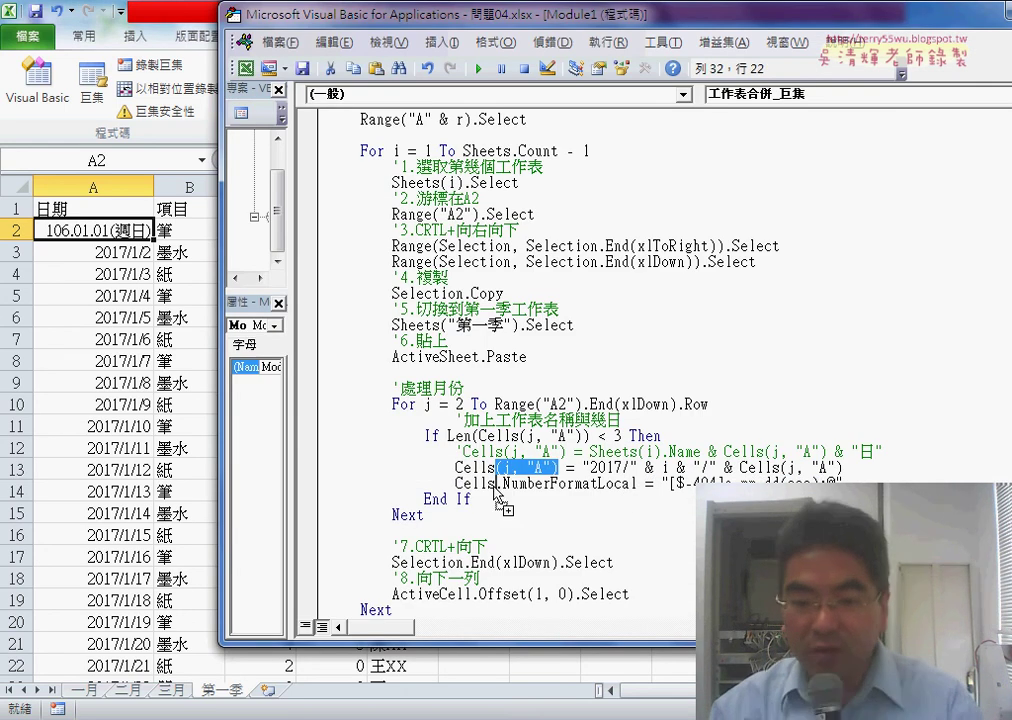
Delete the old property and format text following Cells(j, "A") on the new line.
drag(495, 485, 496, 483)
click(617, 541)
drag(561, 485, 497, 485)
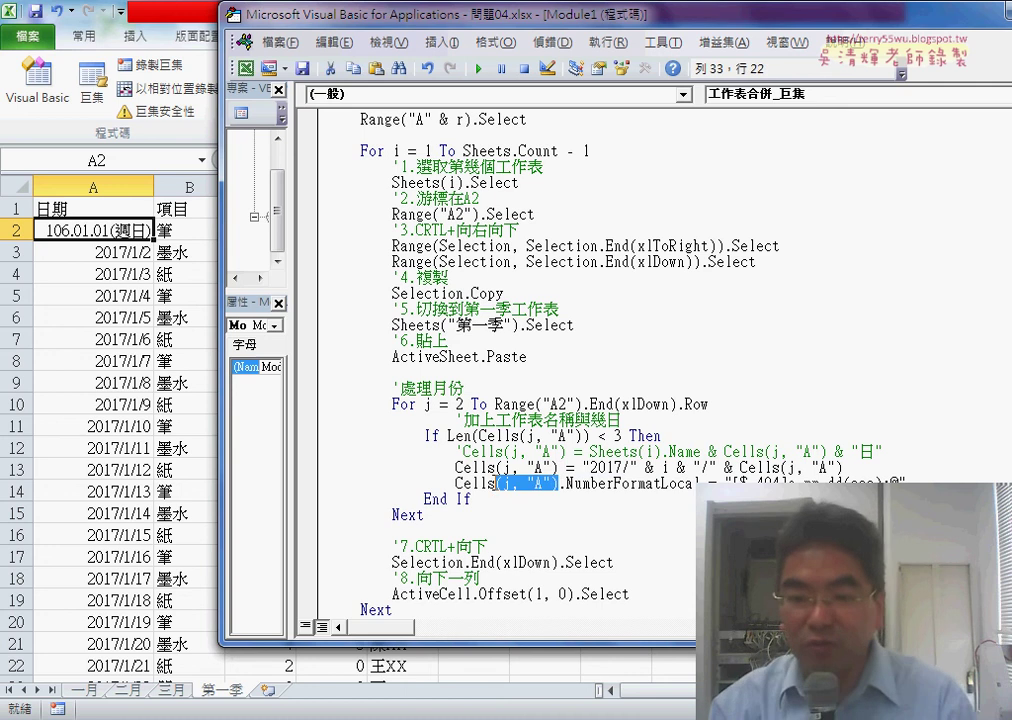
drag(560, 485, 926, 482)
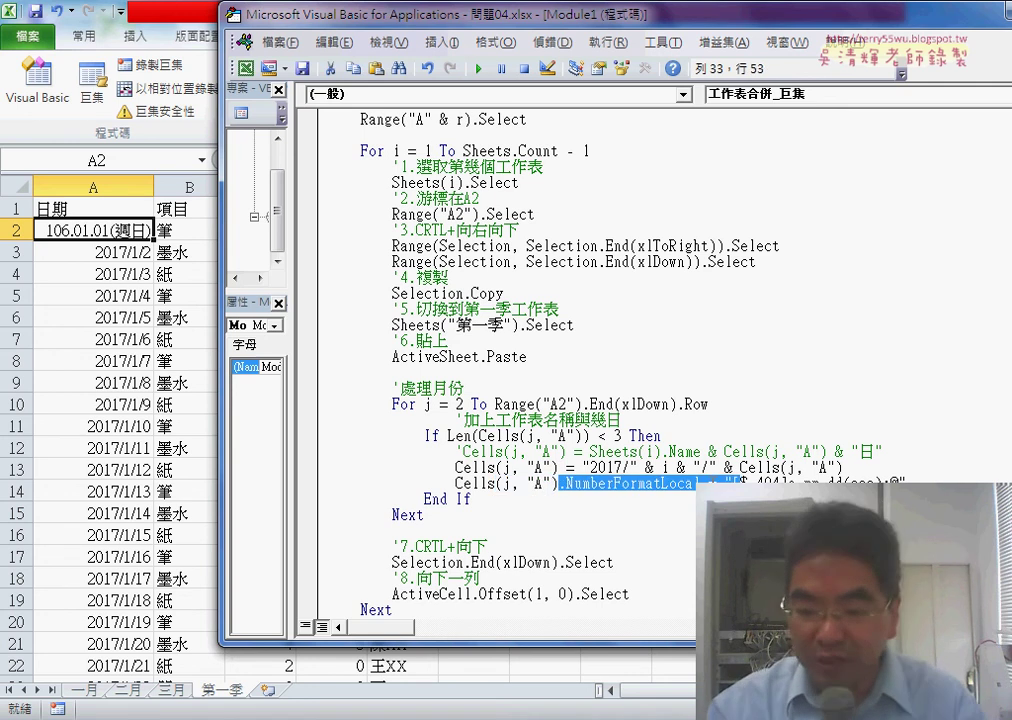
key(Delete)
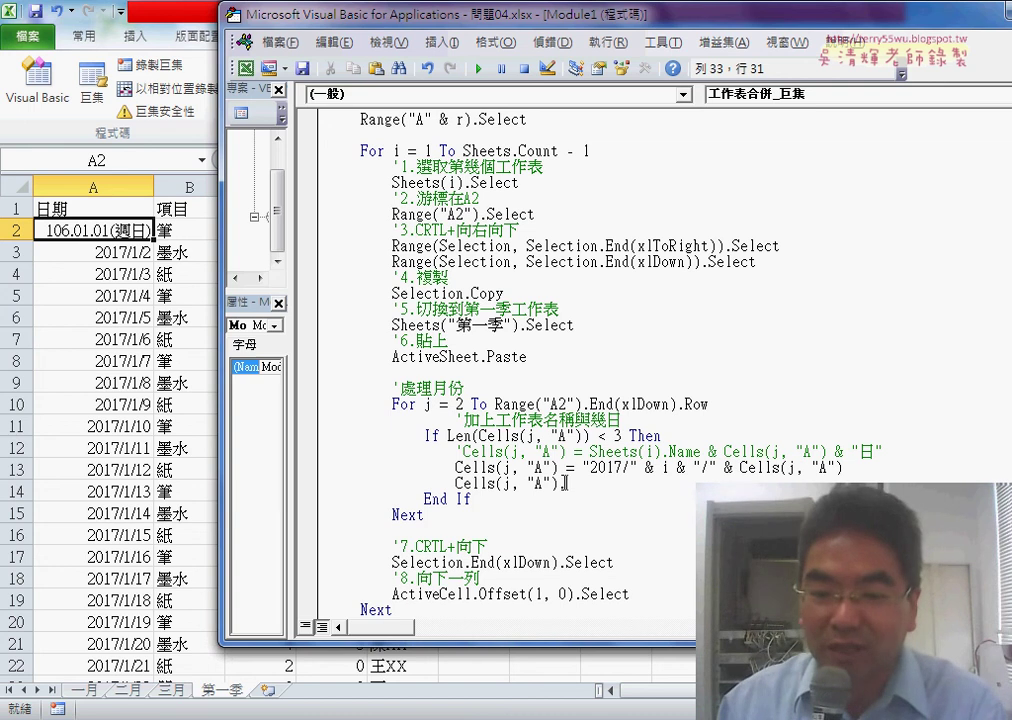
Rewrite the line as Cells(j, "A").NumberFormatLocal="[$-404]e.mm.dd(aaa);@".
key(shift+Left)
key(shift+Left)
key(shift+Left)
text(.)
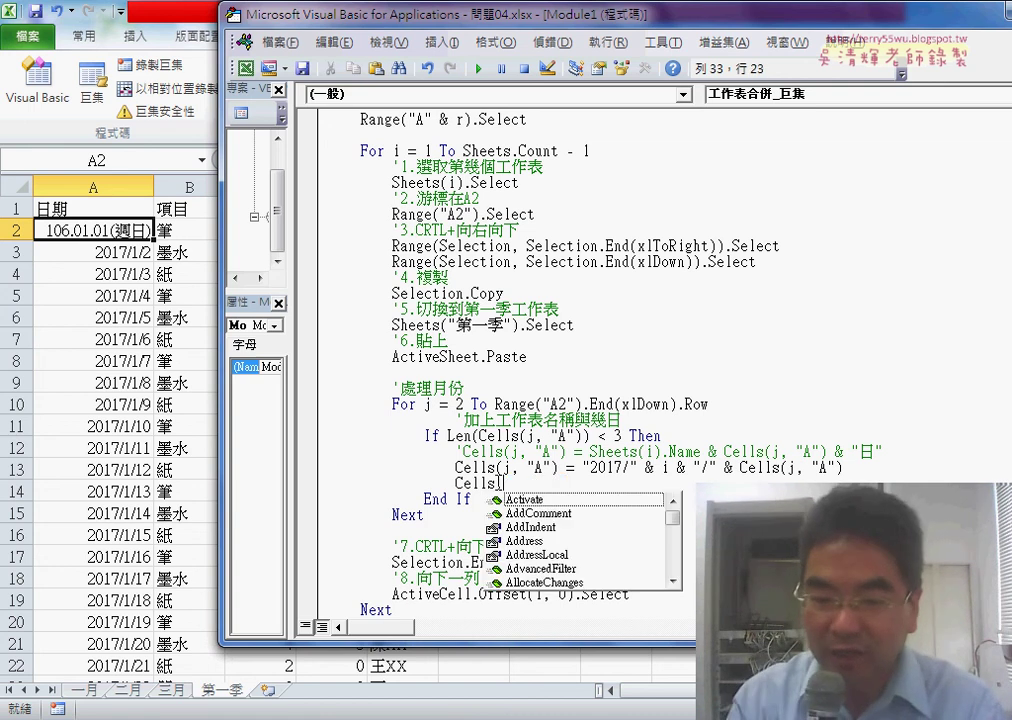
text(n)
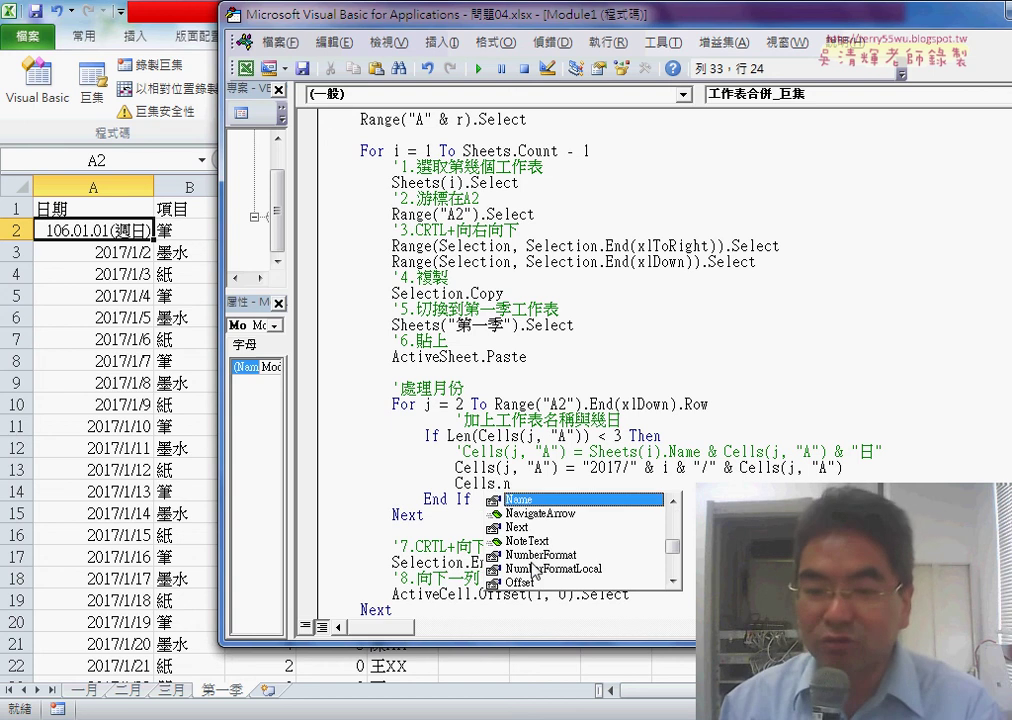
click(533, 568)
double_click(533, 568)
mouse_move(565, 467)
mouse_down()
mouse_move(508, 470)
mouse_move(500, 483)
mouse_up()
click(712, 483)
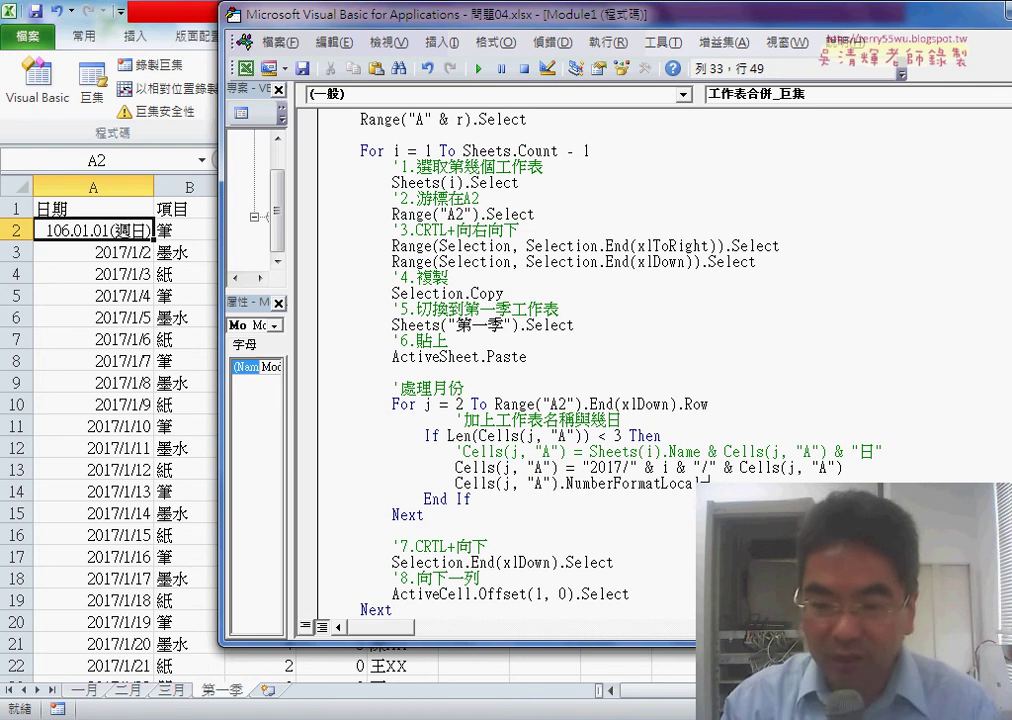
text(=")
text([$-404]e.mm.dd(aaa);@)
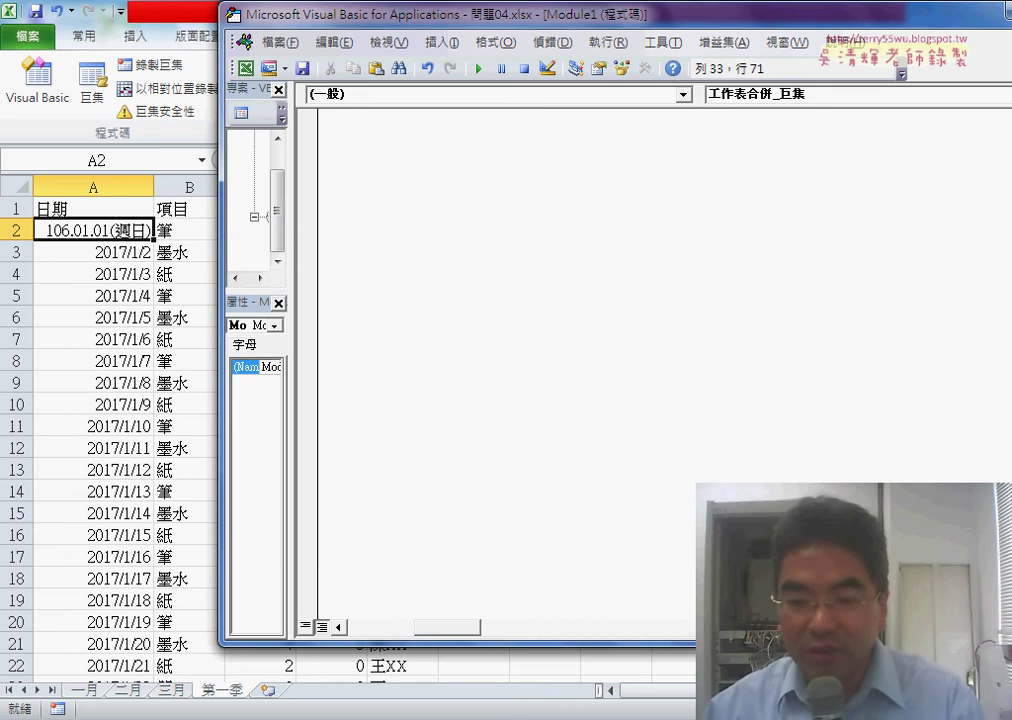
Check the date and NumberFormatLocal lines, then clear the 第一季 sheet below the header row.
drag(454, 629, 376, 625)
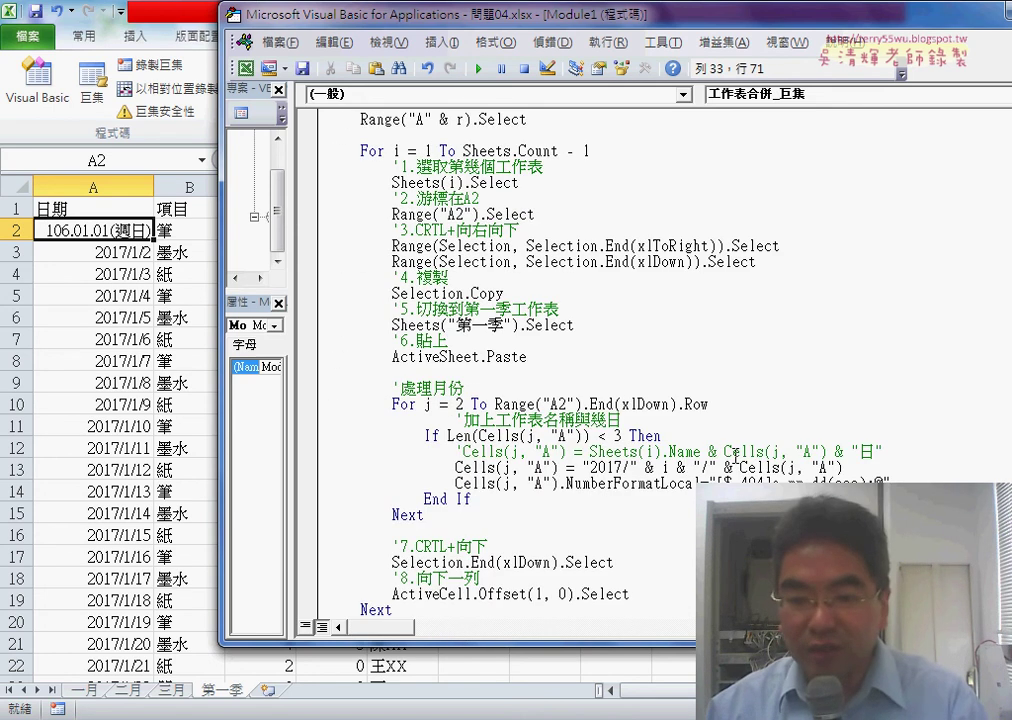
drag(851, 466, 472, 467)
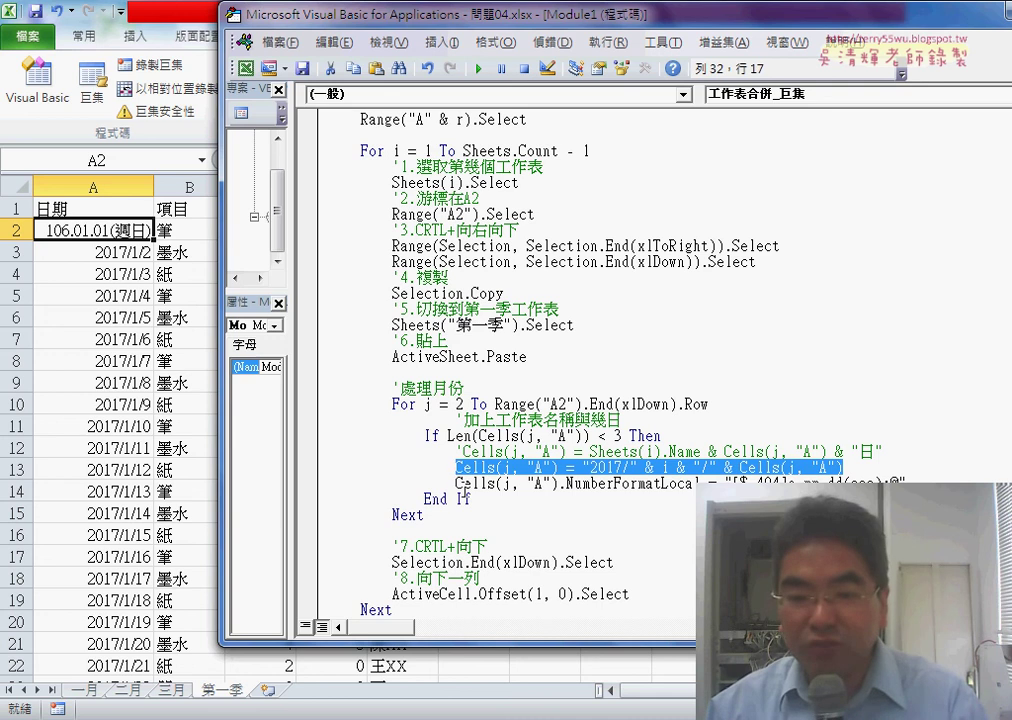
drag(455, 483, 906, 483)
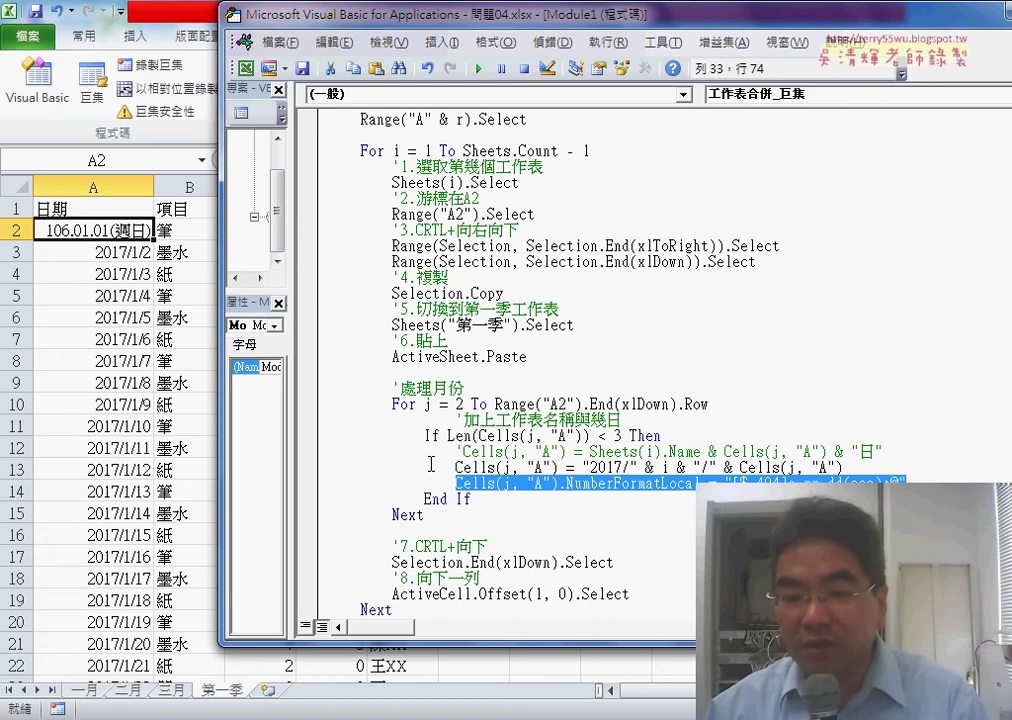
click(480, 467)
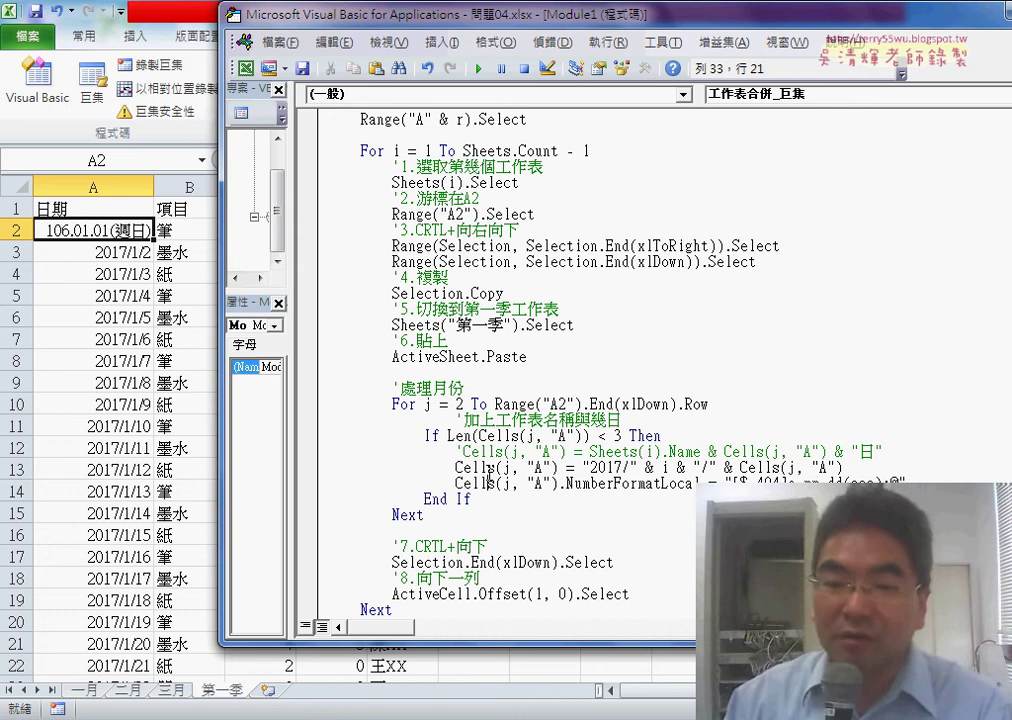
click(180, 440)
click(578, 290)
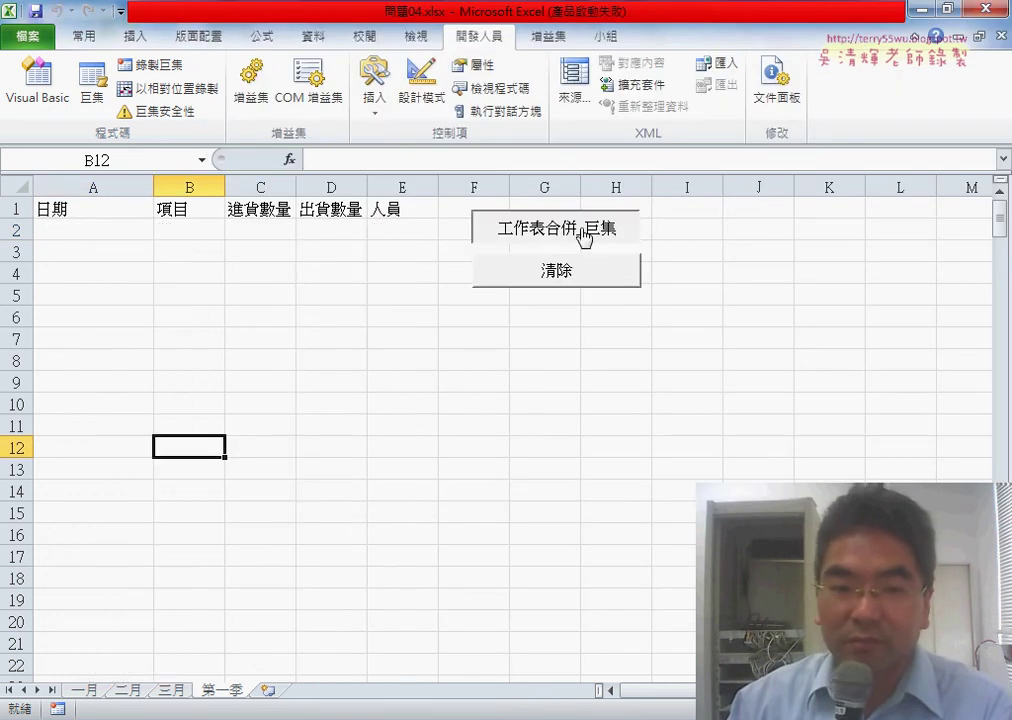
Run the 工作表合併_巨集 macro to refill 第一季 with dates like 106.01.01(週日).
click(584, 237)
scroll(260, 480, down, 3)
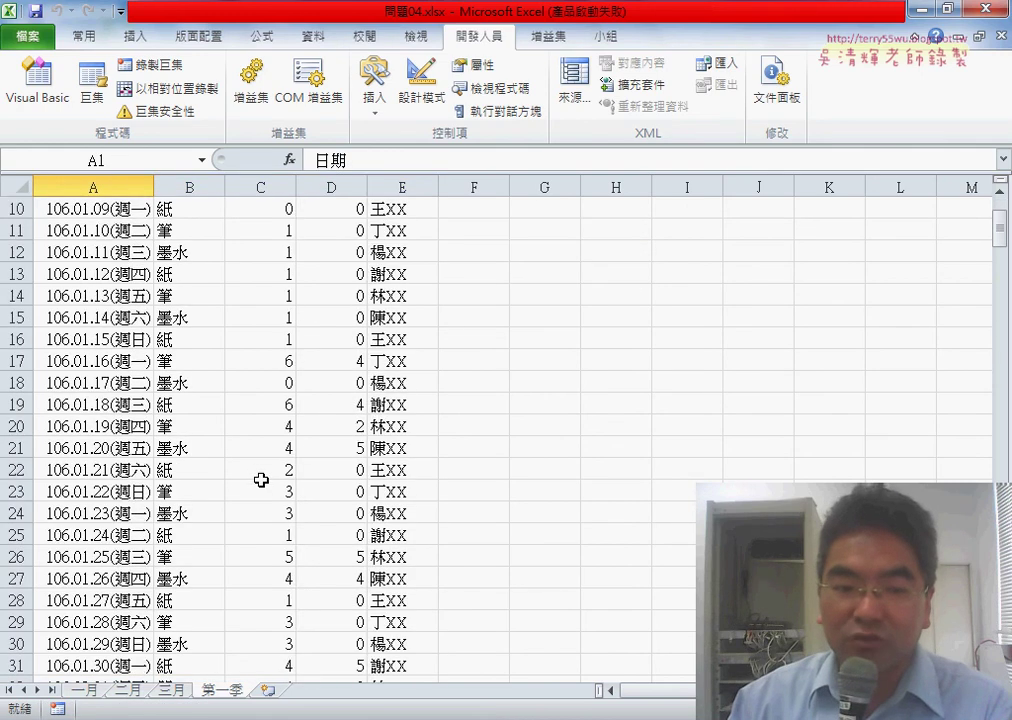
scroll(260, 480, down, 8)
scroll(260, 480, down, 3)
scroll(260, 480, down, 3)
scroll(260, 480, down, 2)
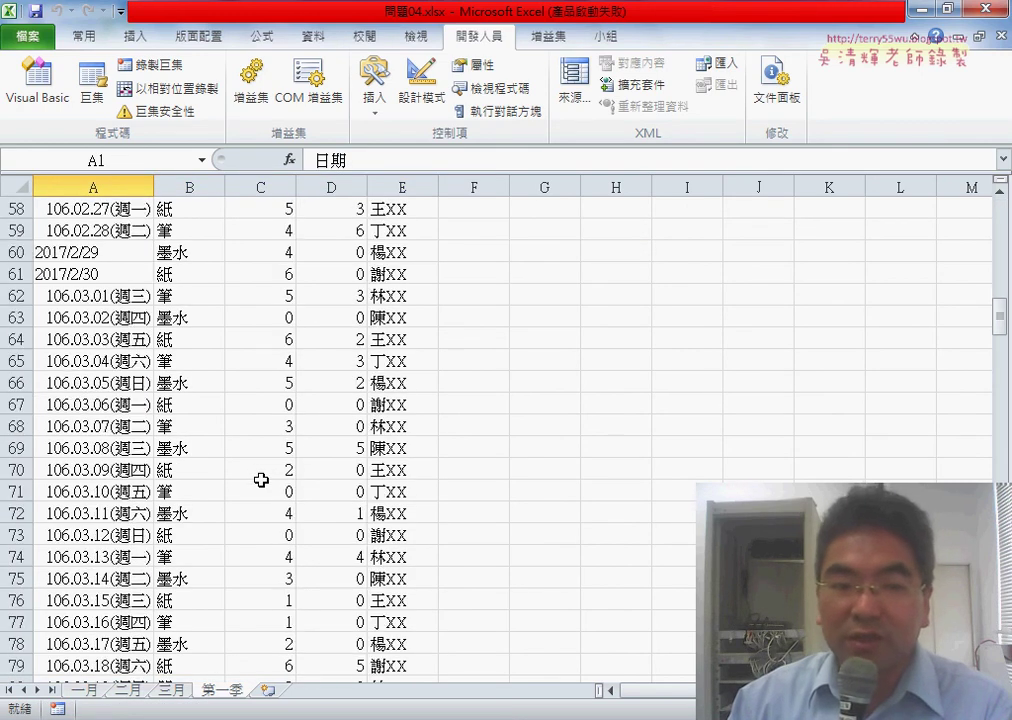
Delete rows 60–61 holding the invalid 2017/2/29 and 2017/2/30 dates.
drag(16, 252, 16, 274)
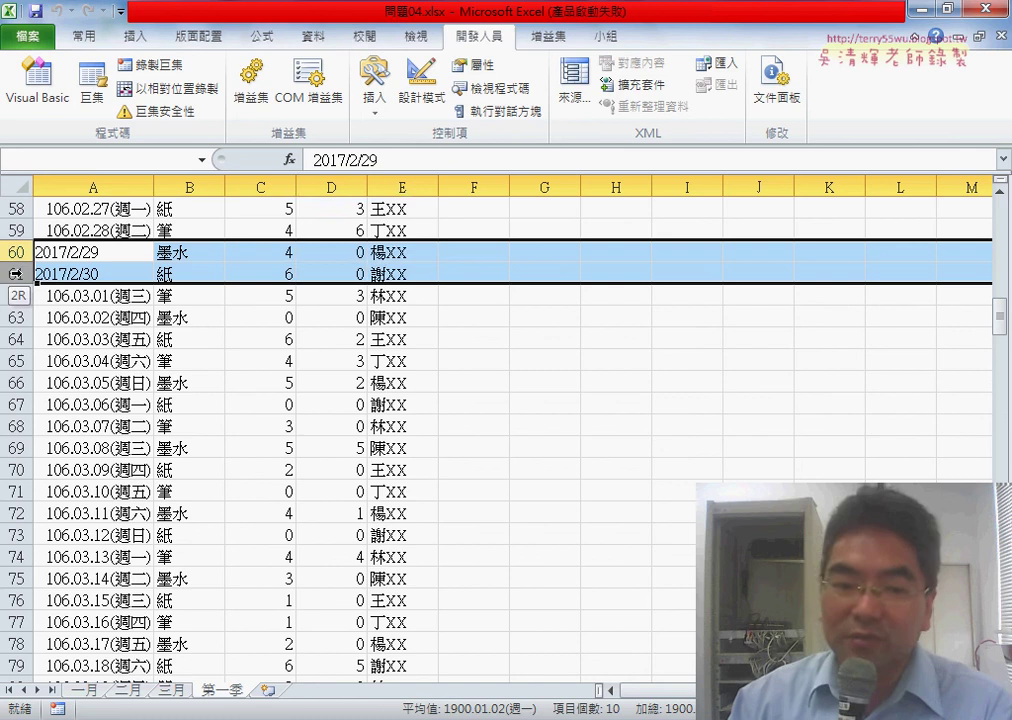
right_click(290, 281)
click(333, 430)
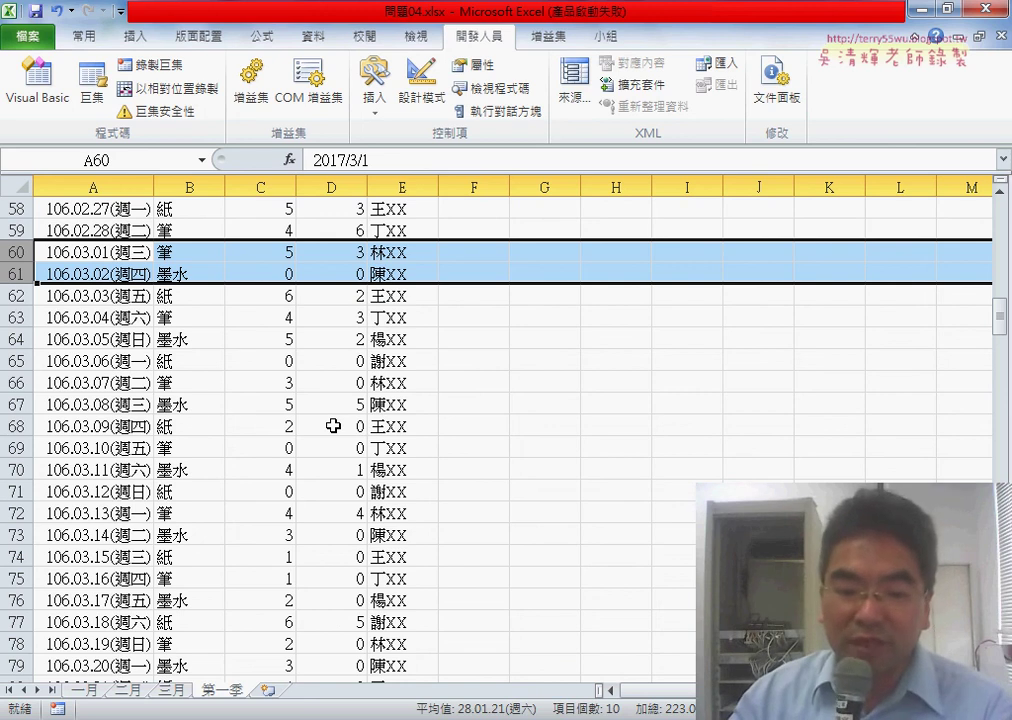
scroll(333, 426, up, 8)
scroll(333, 426, up, 4)
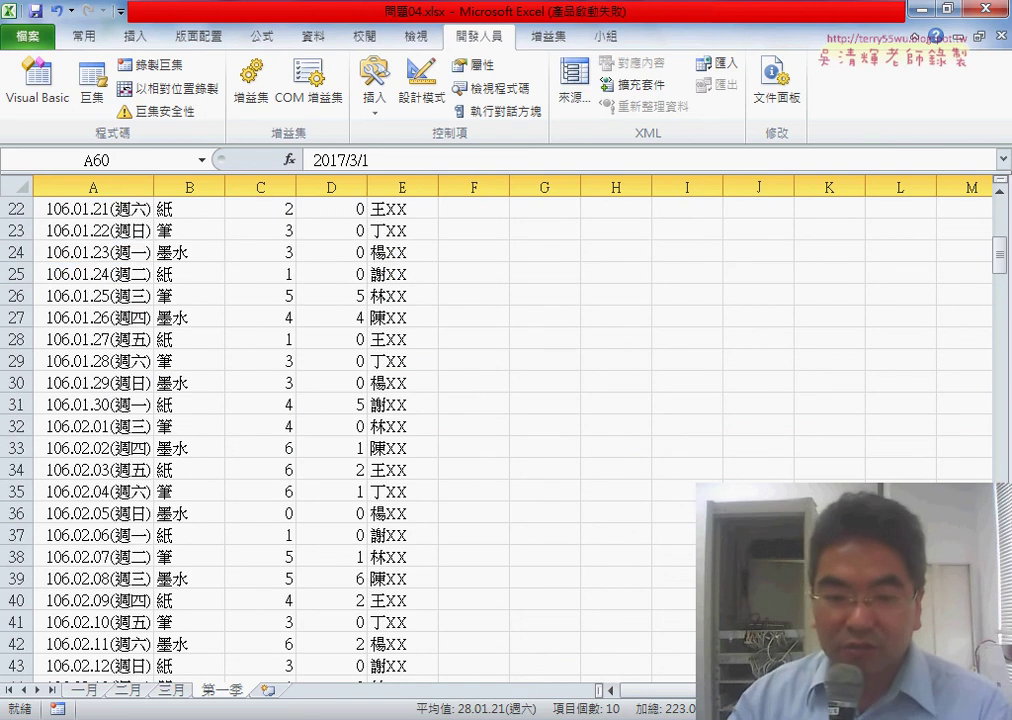
key(alt+Tab)
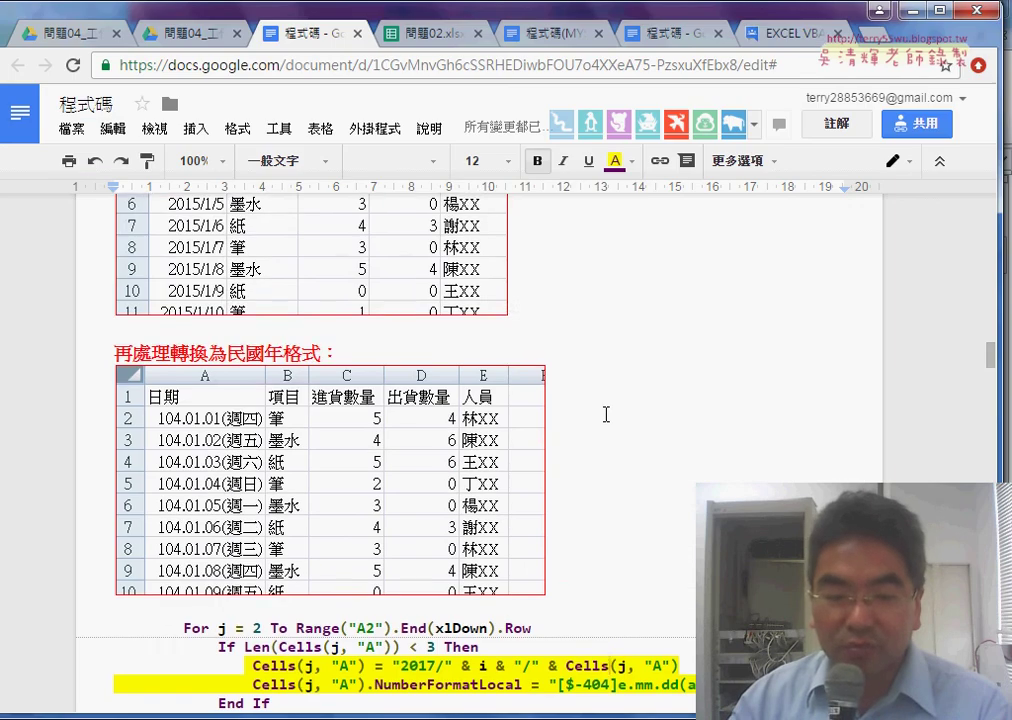
Select the two highlighted Cells(j, "A") code lines in the 程式碼 notes.
scroll(605, 414, down, 2)
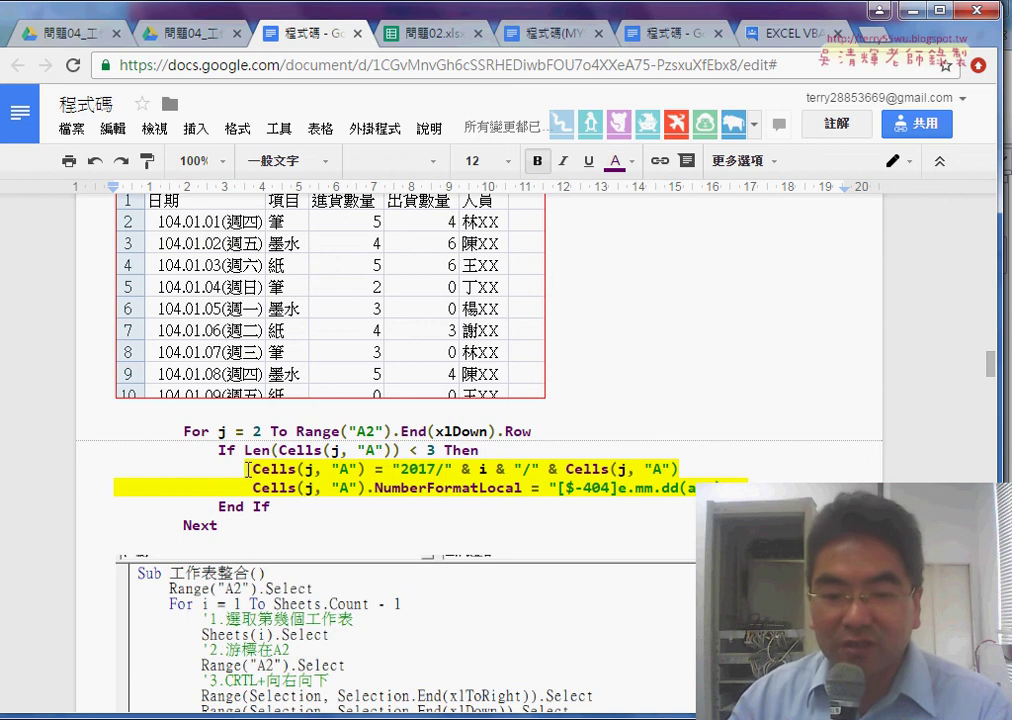
drag(253, 469, 745, 489)
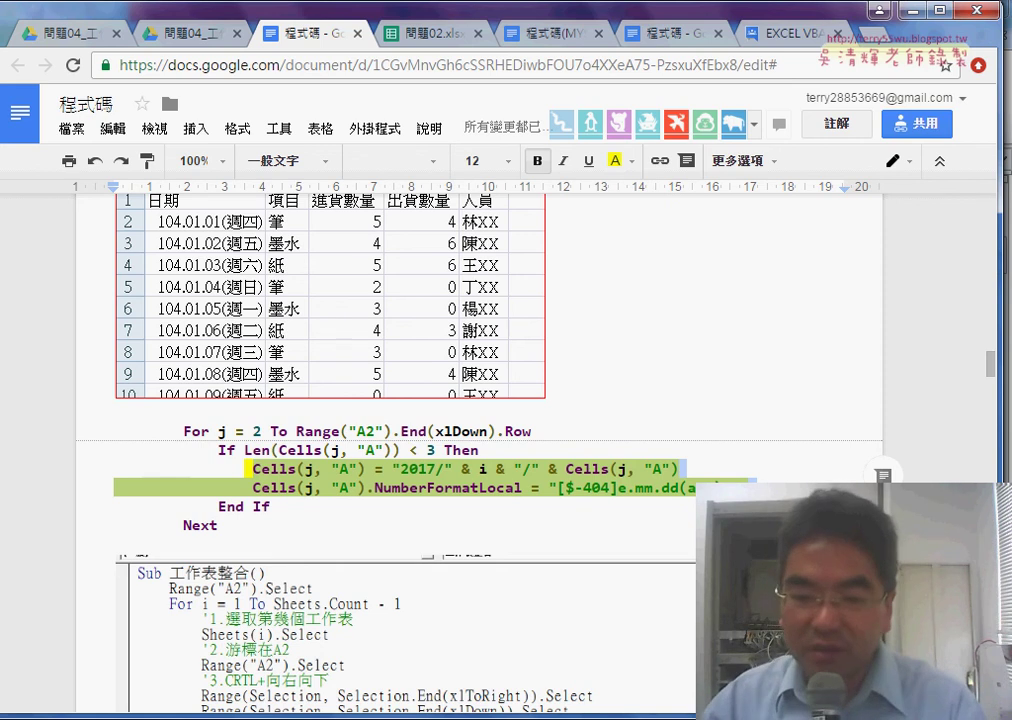
scroll(480, 400, down, 2)
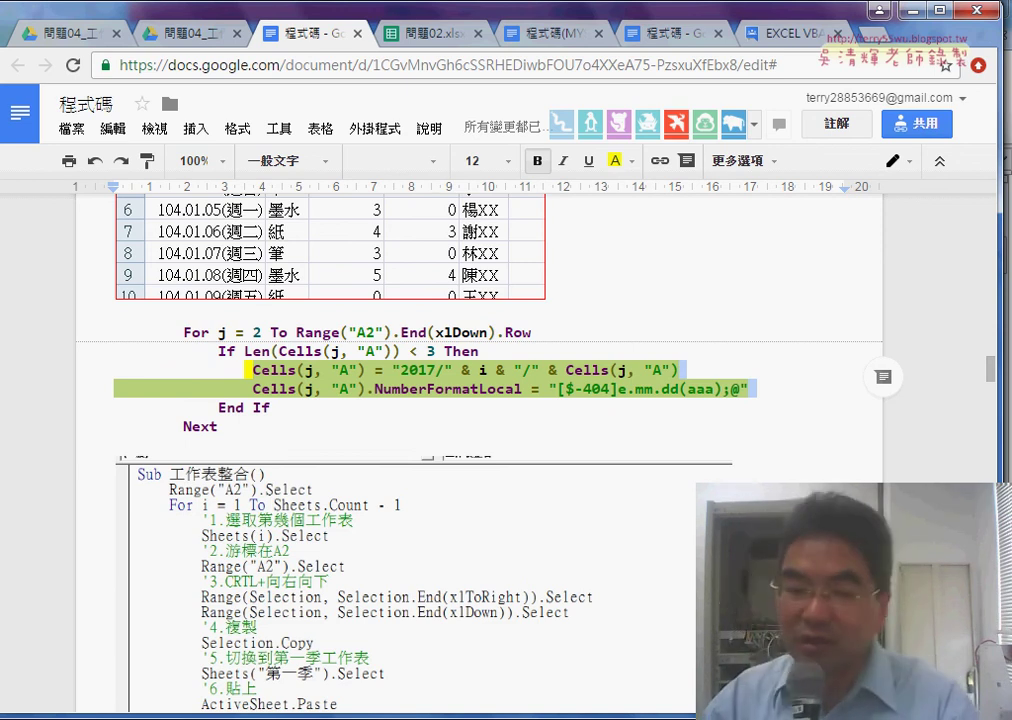
Scroll through the remaining code sections, then minimize Chrome to return to the Excel workbook.
scroll(480, 450, down, 2)
scroll(480, 450, down, 1)
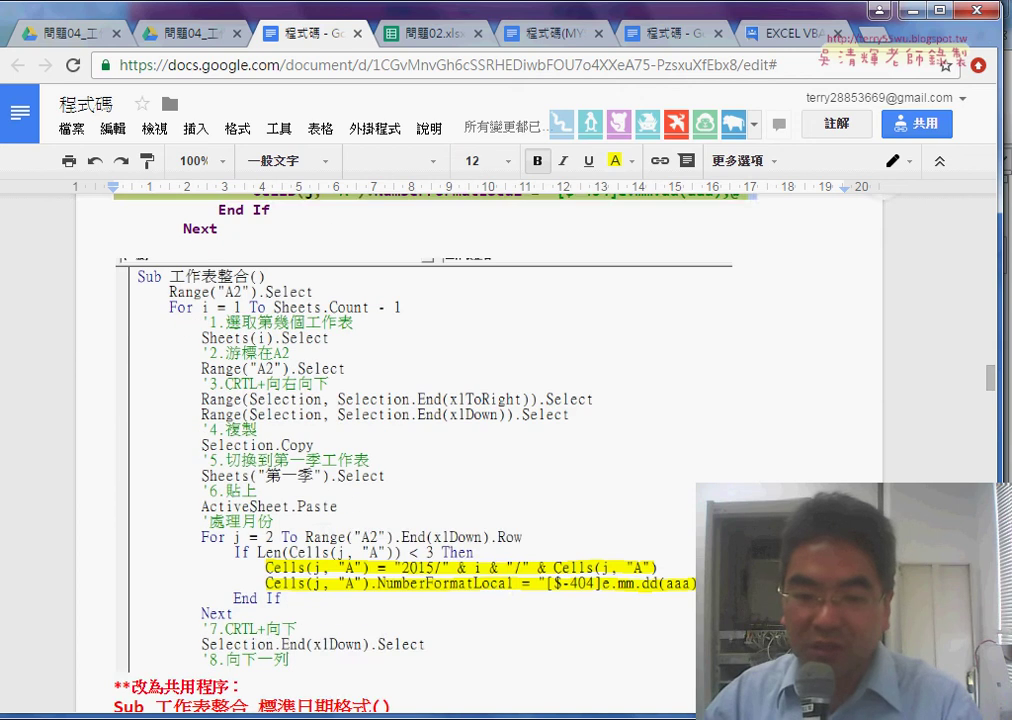
scroll(480, 450, down, 2)
scroll(480, 450, down, 1)
scroll(480, 450, down, 2)
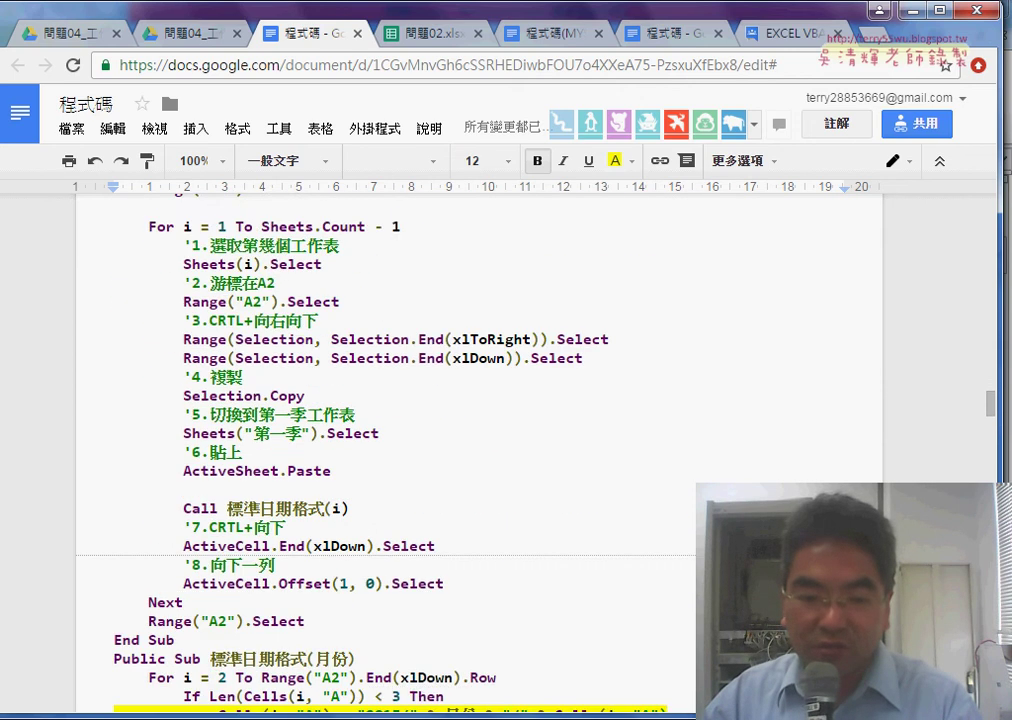
scroll(480, 450, down, 1)
scroll(480, 450, down, 1)
scroll(480, 450, down, 2)
scroll(480, 450, down, 3)
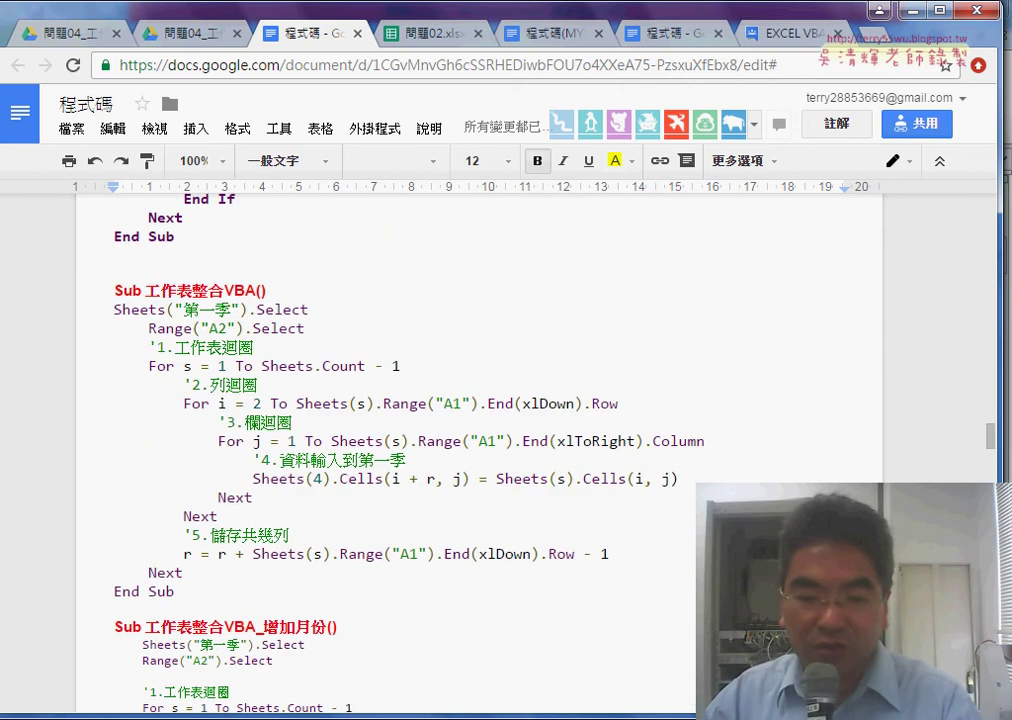
scroll(480, 450, down, 2)
scroll(480, 450, down, 3)
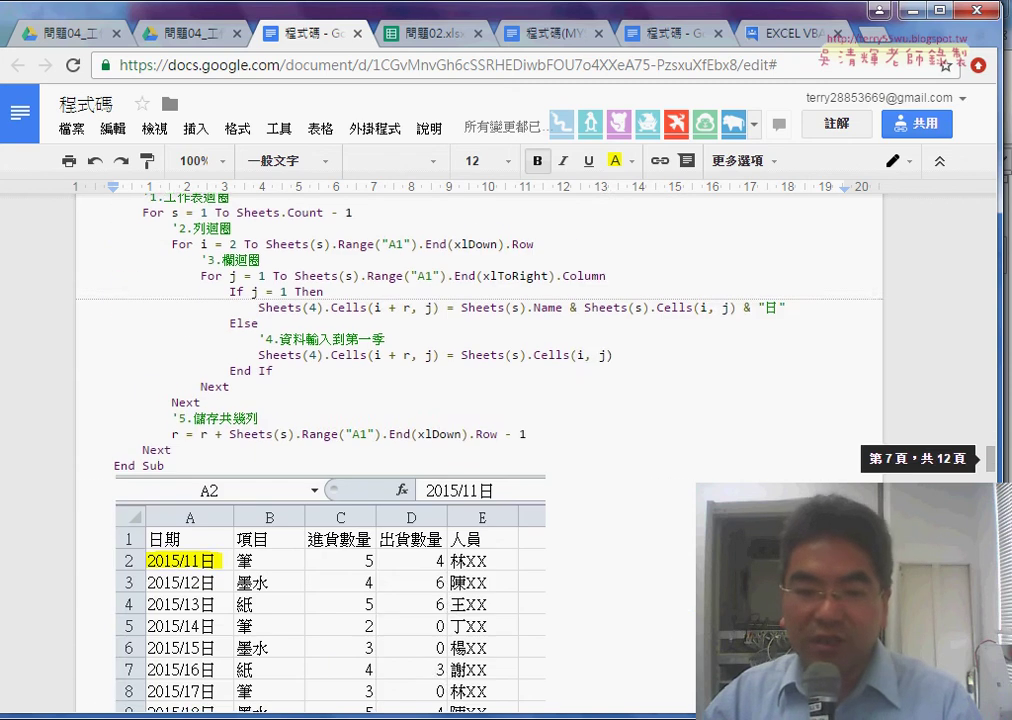
scroll(480, 450, down, 1)
scroll(480, 450, down, 1)
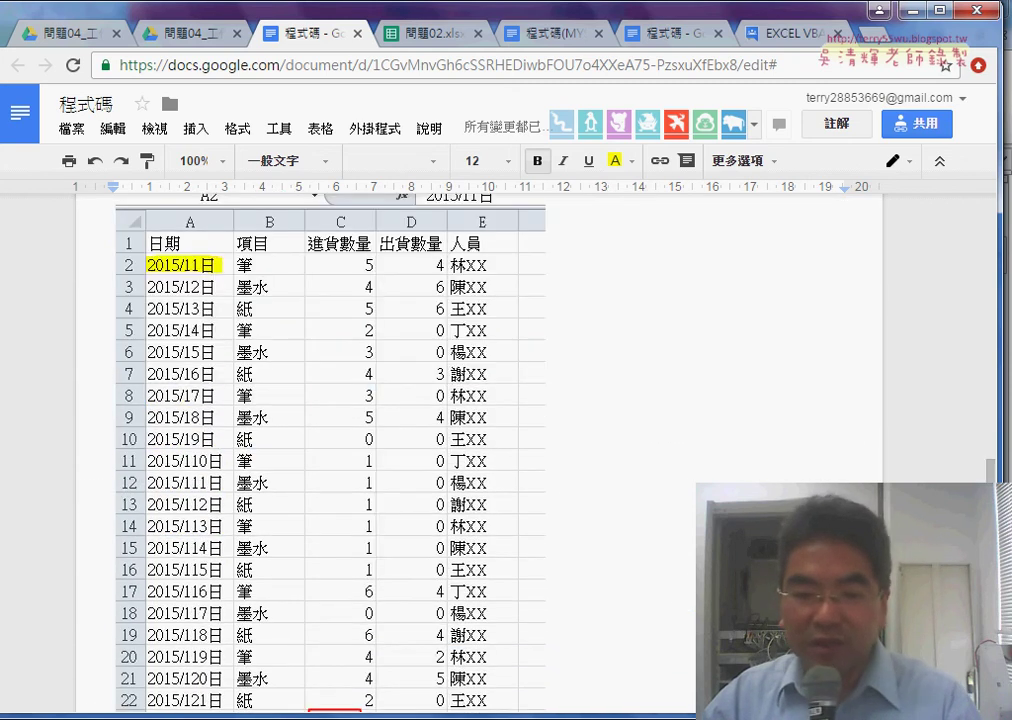
scroll(480, 450, down, 2)
scroll(480, 450, down, 5)
scroll(480, 450, down, 3)
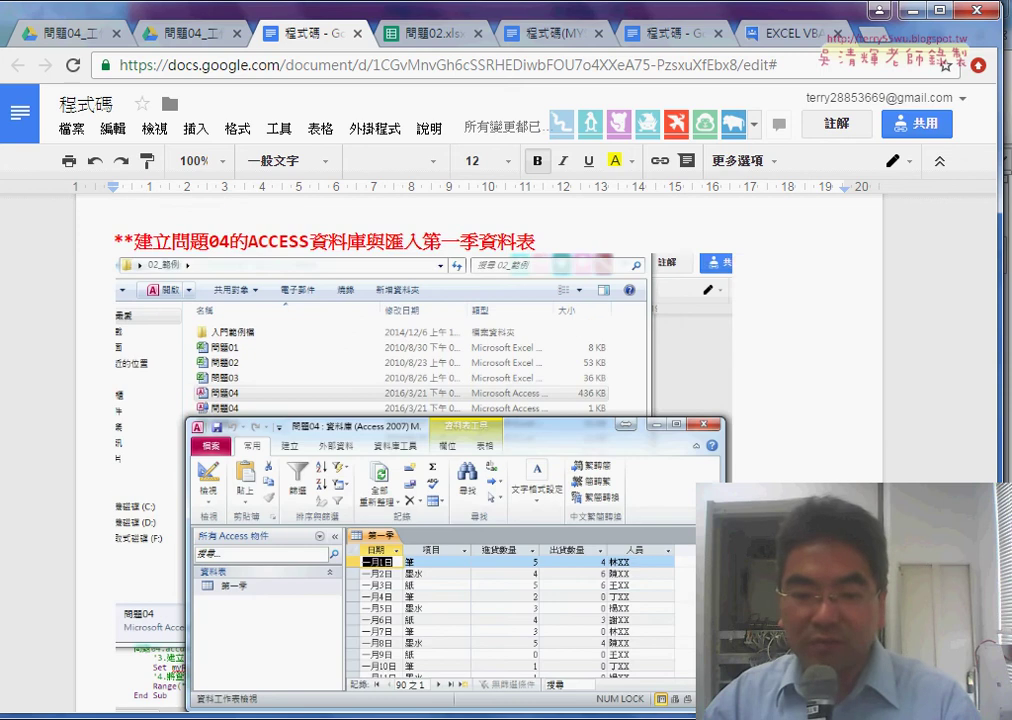
scroll(480, 450, down, 1)
scroll(480, 450, down, 2)
scroll(480, 450, down, 2)
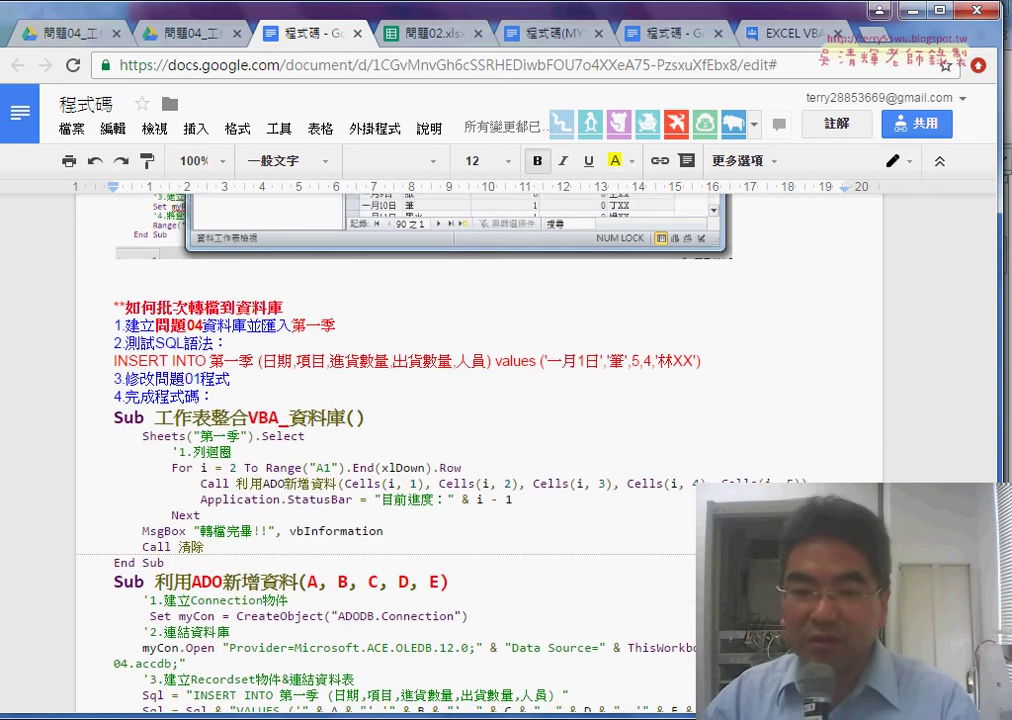
scroll(480, 450, up, 5)
scroll(480, 450, up, 5)
scroll(480, 450, up, 5)
scroll(480, 450, up, 5)
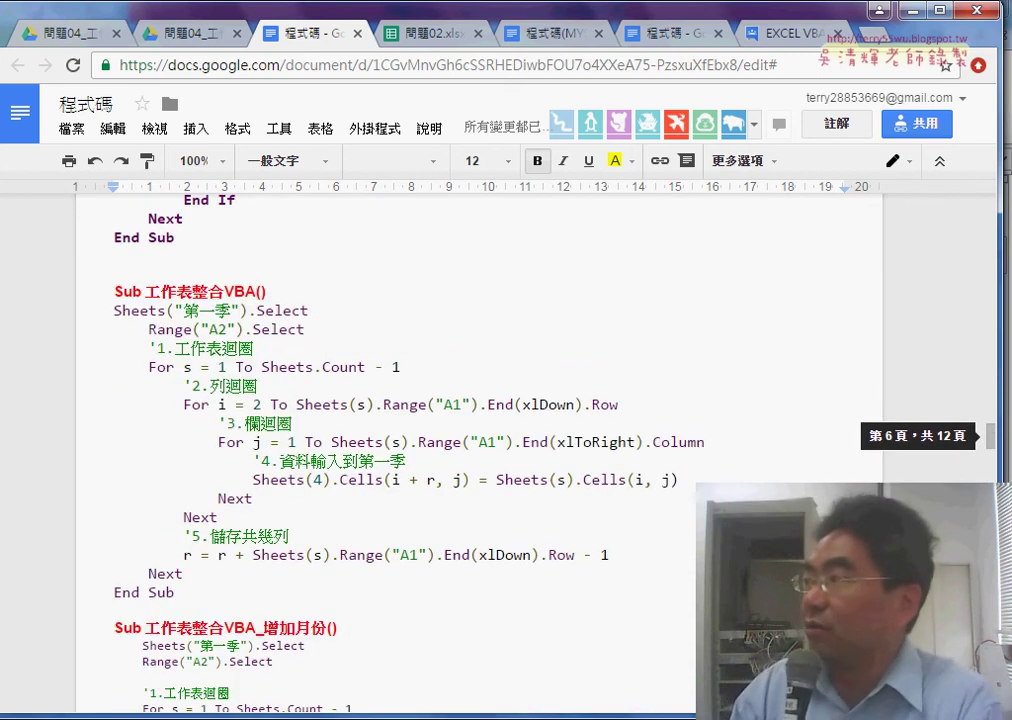
scroll(480, 450, up, 3)
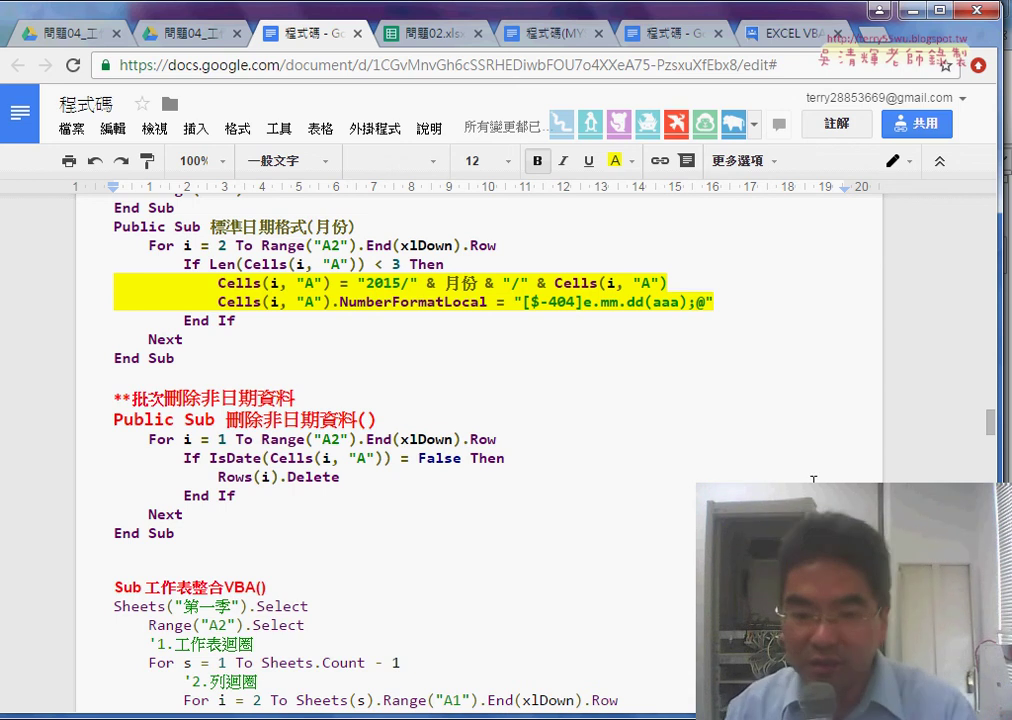
scroll(803, 319, up, 2)
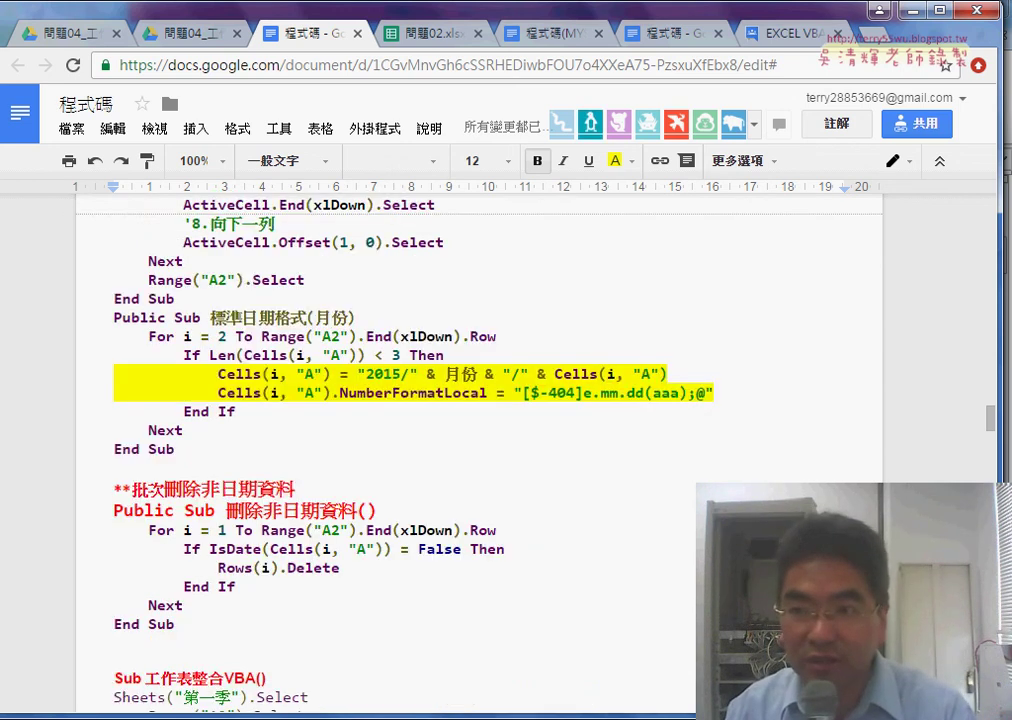
click(912, 11)
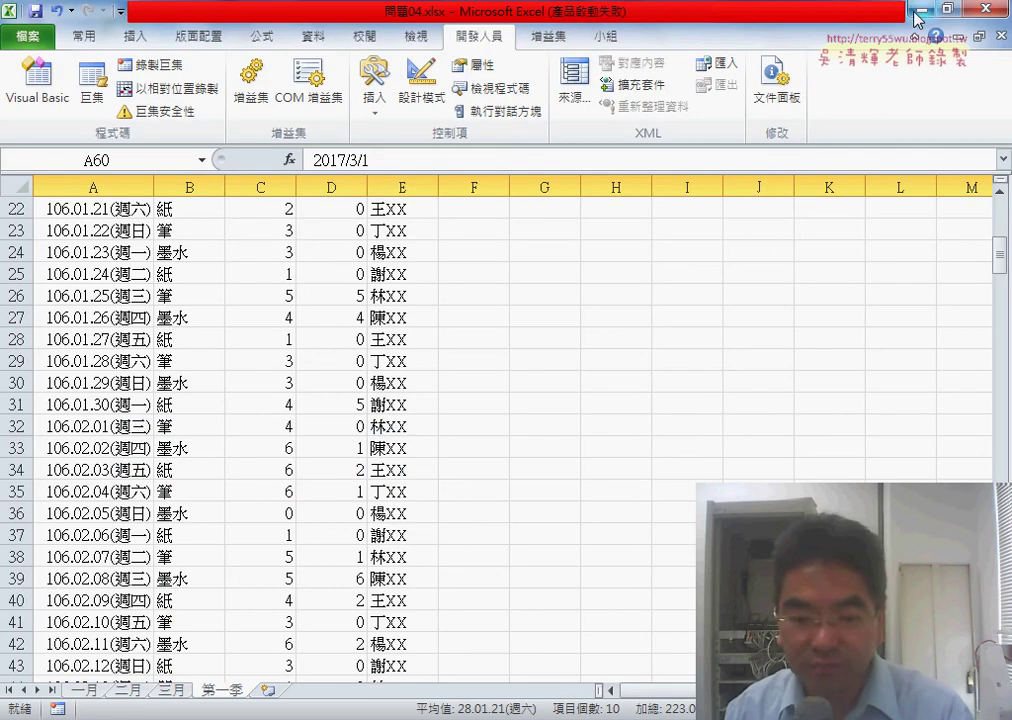